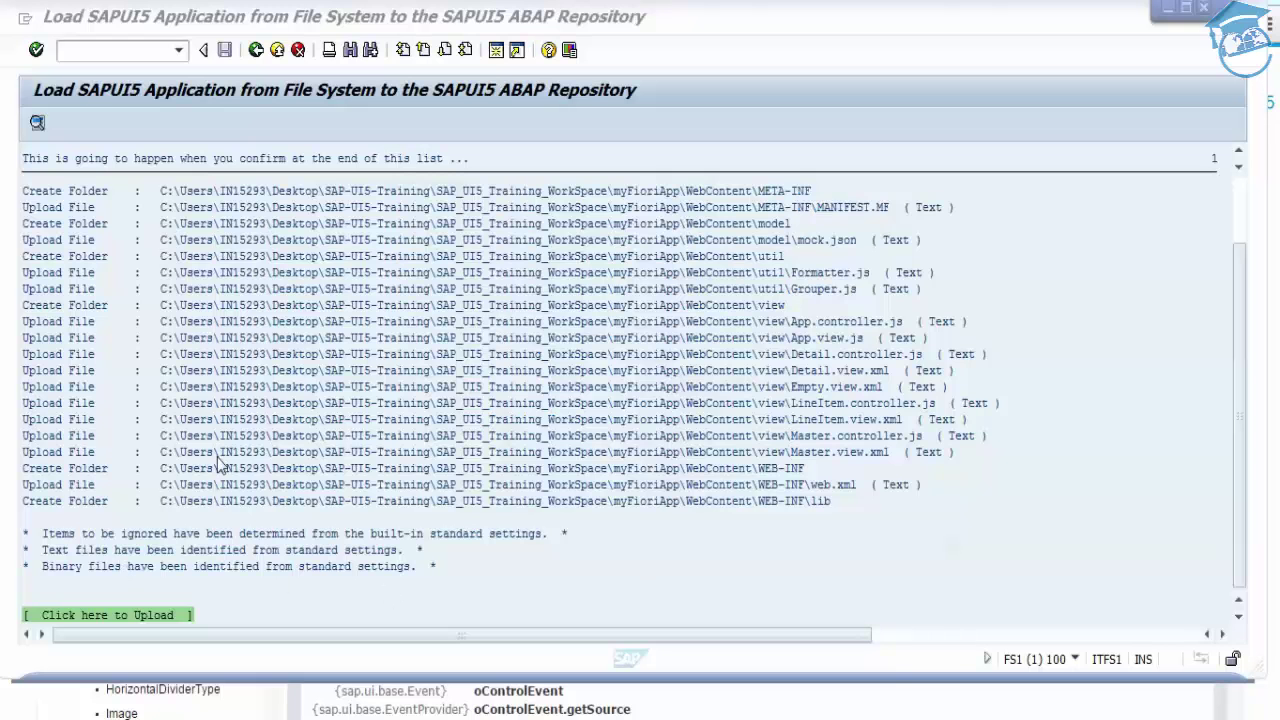
Try to upload the listed files with $TMP as the transport request, and check the upload log through to its end
{"action": "left_click", "coordinate": [147, 616]}
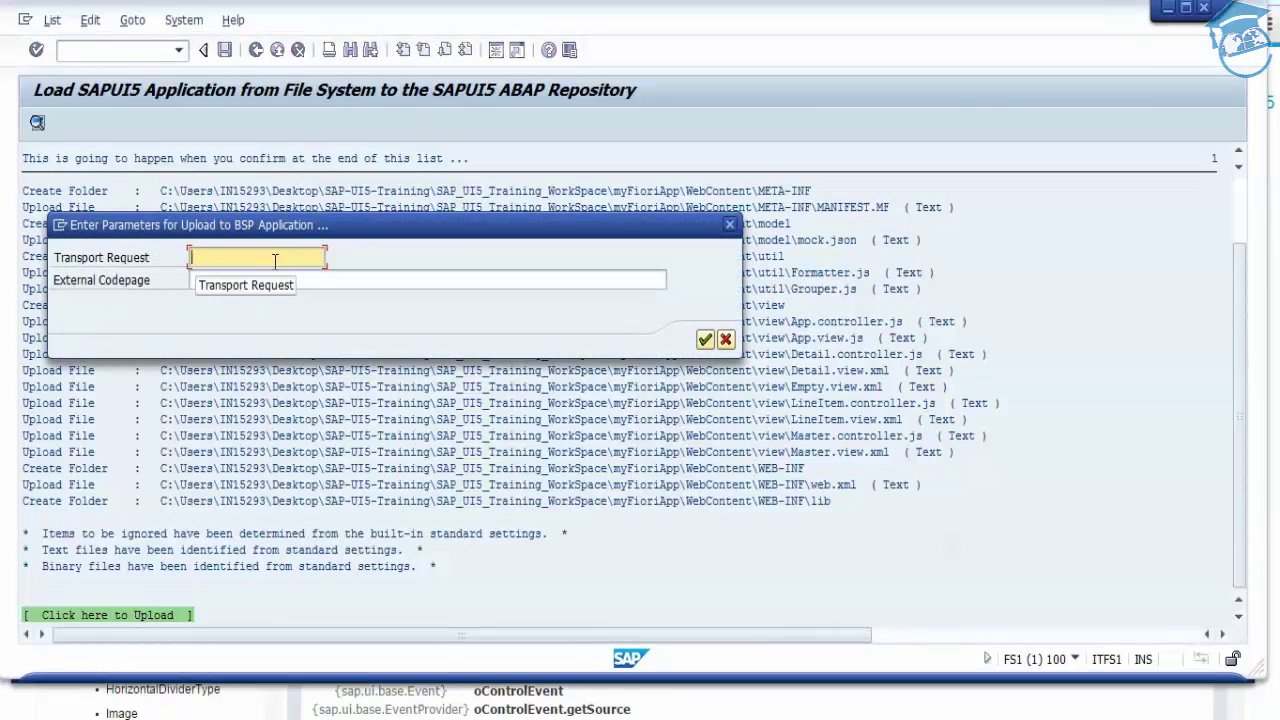
{"action": "type", "text": "$"}
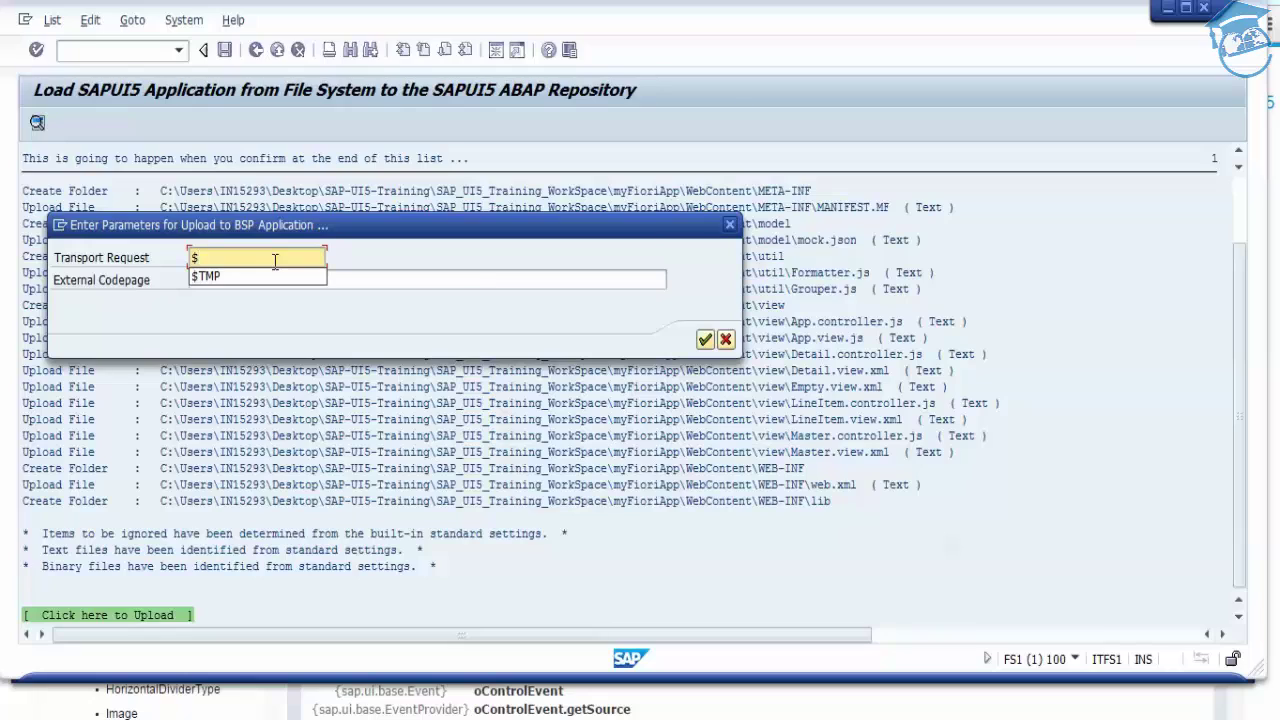
{"action": "key", "text": "Down"}
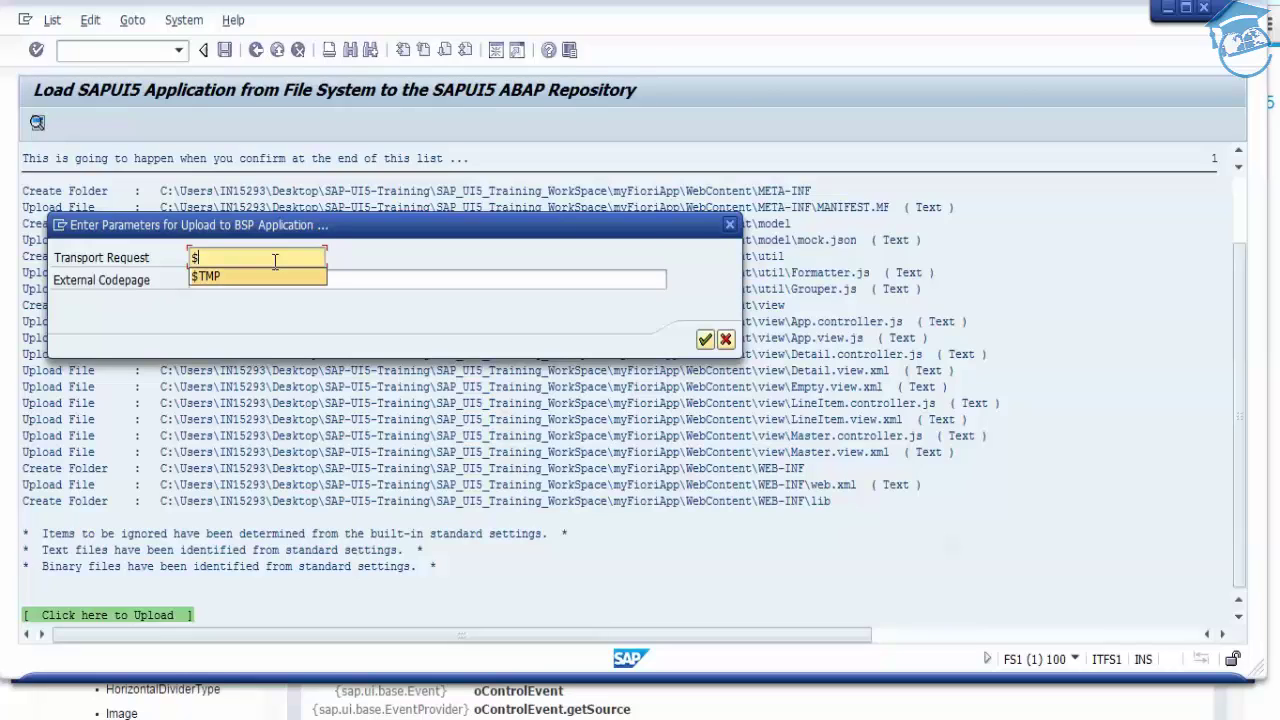
{"action": "key", "text": "Return"}
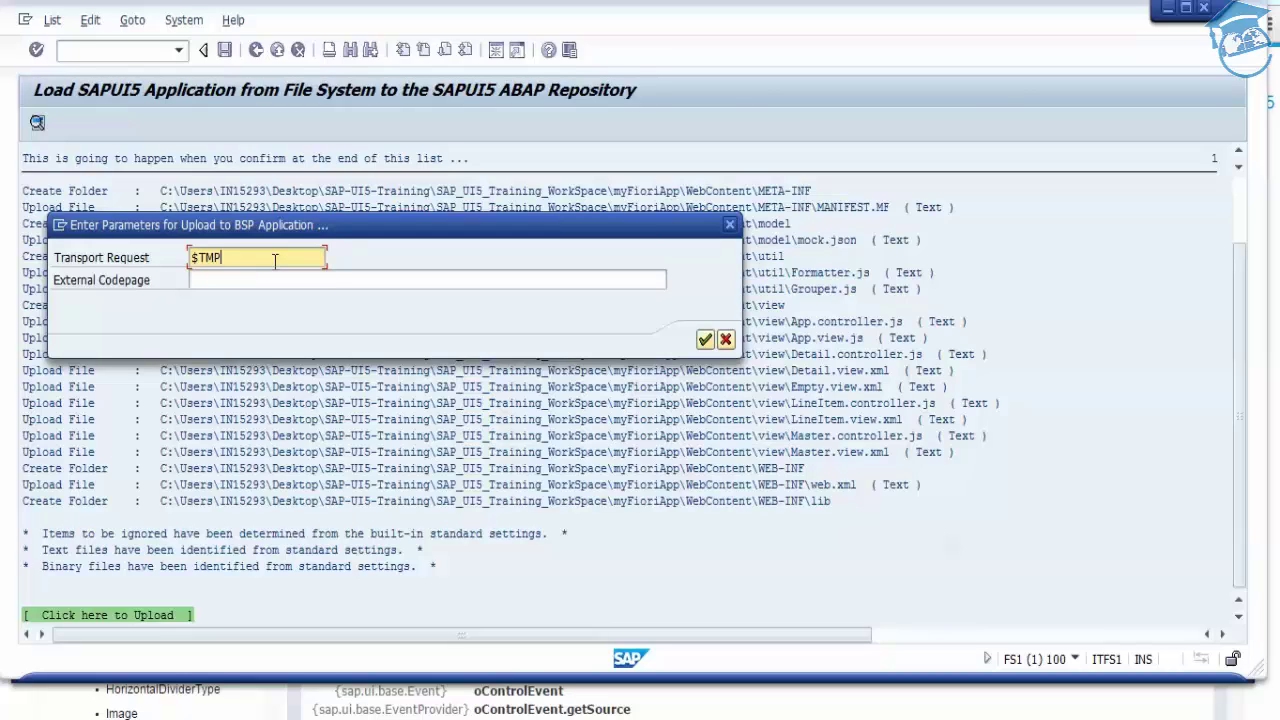
{"action": "left_click", "coordinate": [705, 340]}
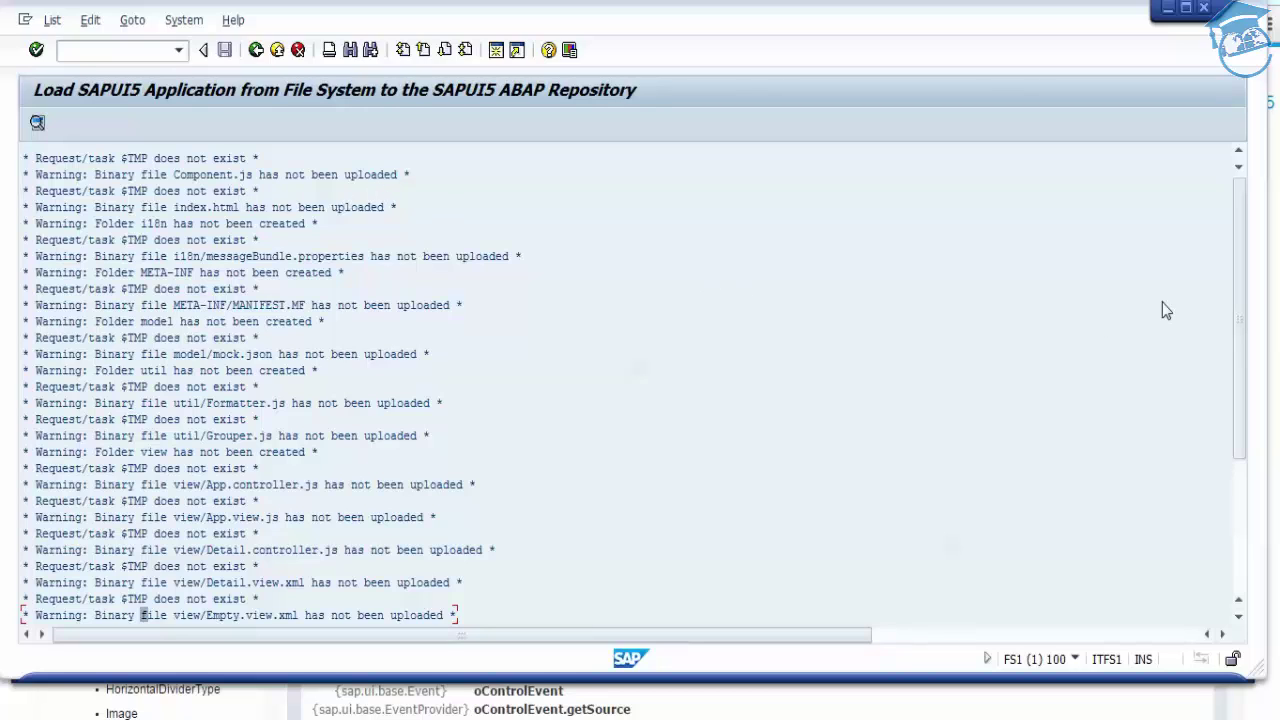
{"action": "left_click_drag", "start_coordinate": [1244, 250], "coordinate": [1248, 390]}
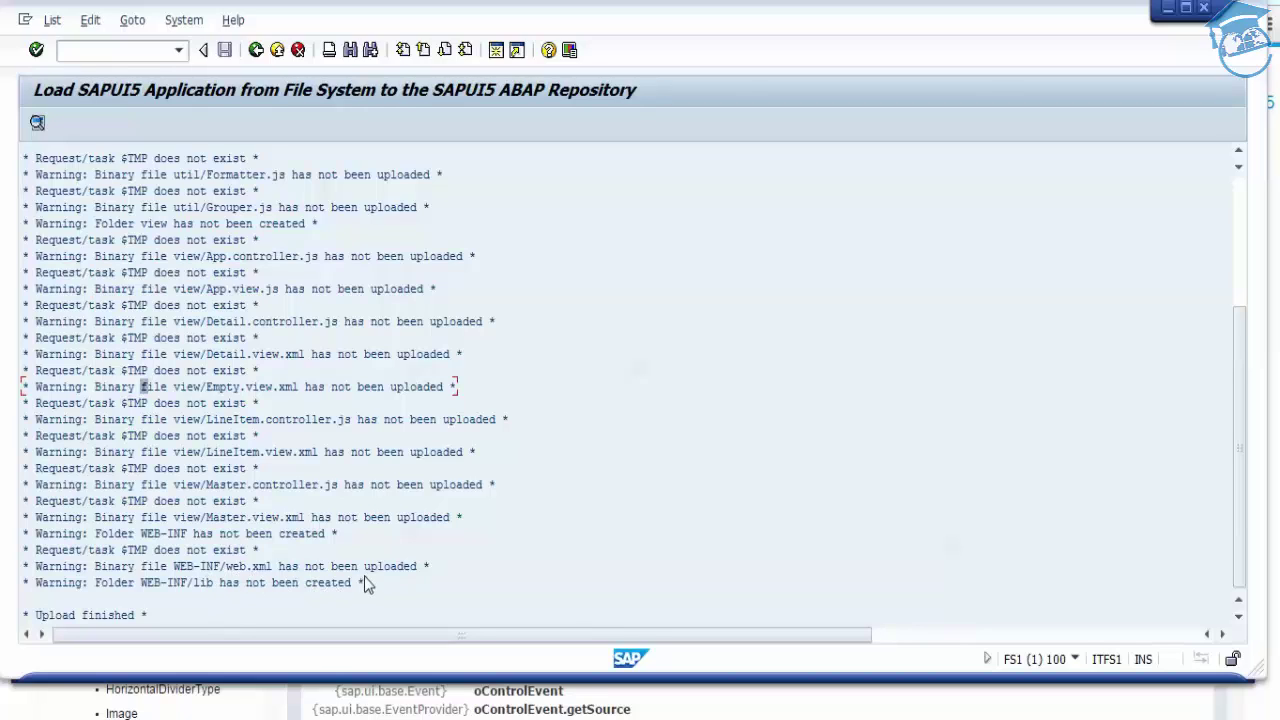
{"action": "left_click", "coordinate": [277, 49]}
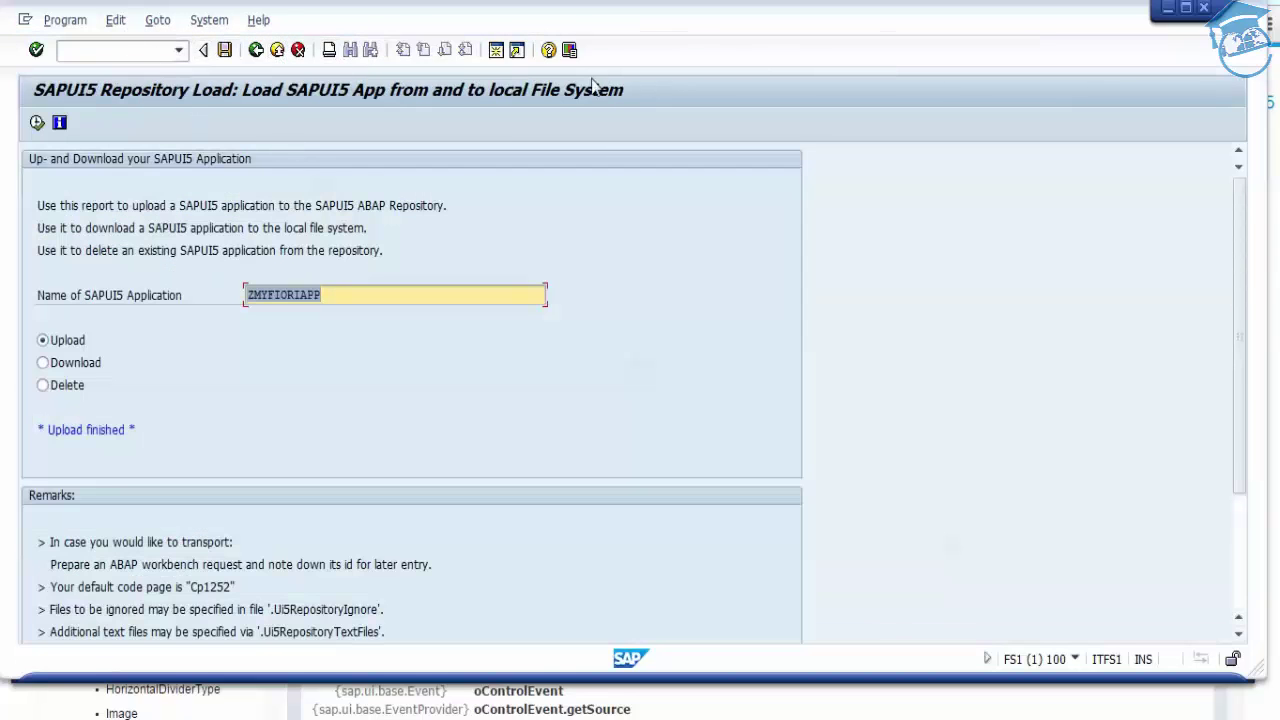
Open transaction se80 in a new session and inspect the page fragments of BSP application ZMYFIORIAPP
{"action": "left_click", "coordinate": [499, 49]}
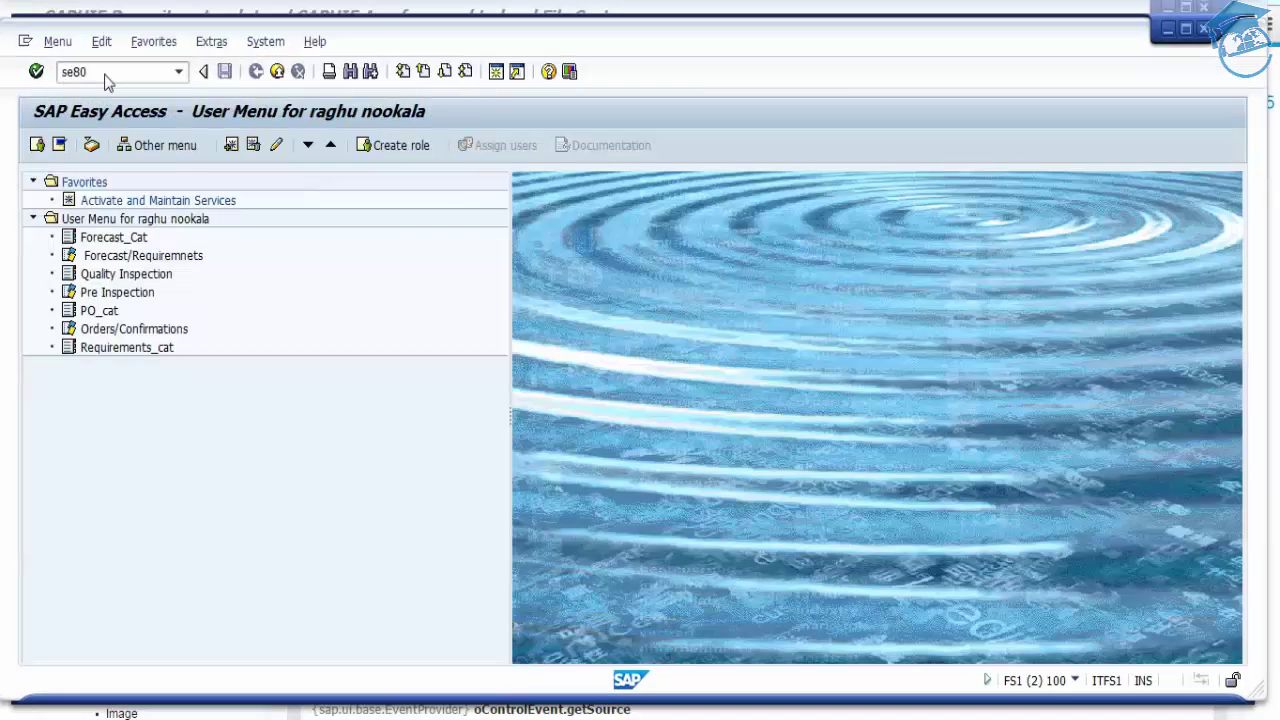
{"action": "key", "text": "Return"}
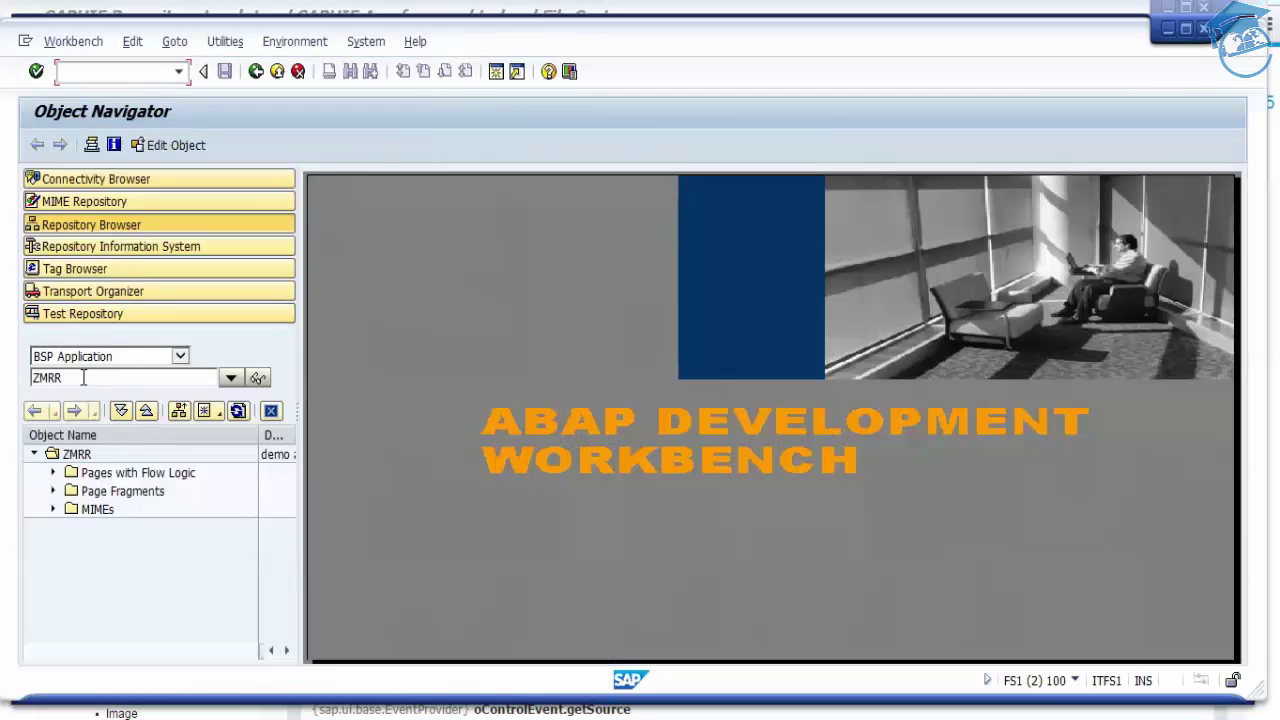
{"action": "double_click", "coordinate": [82, 377]}
{"action": "type", "text": "Z"}
{"action": "key", "text": "Return"}
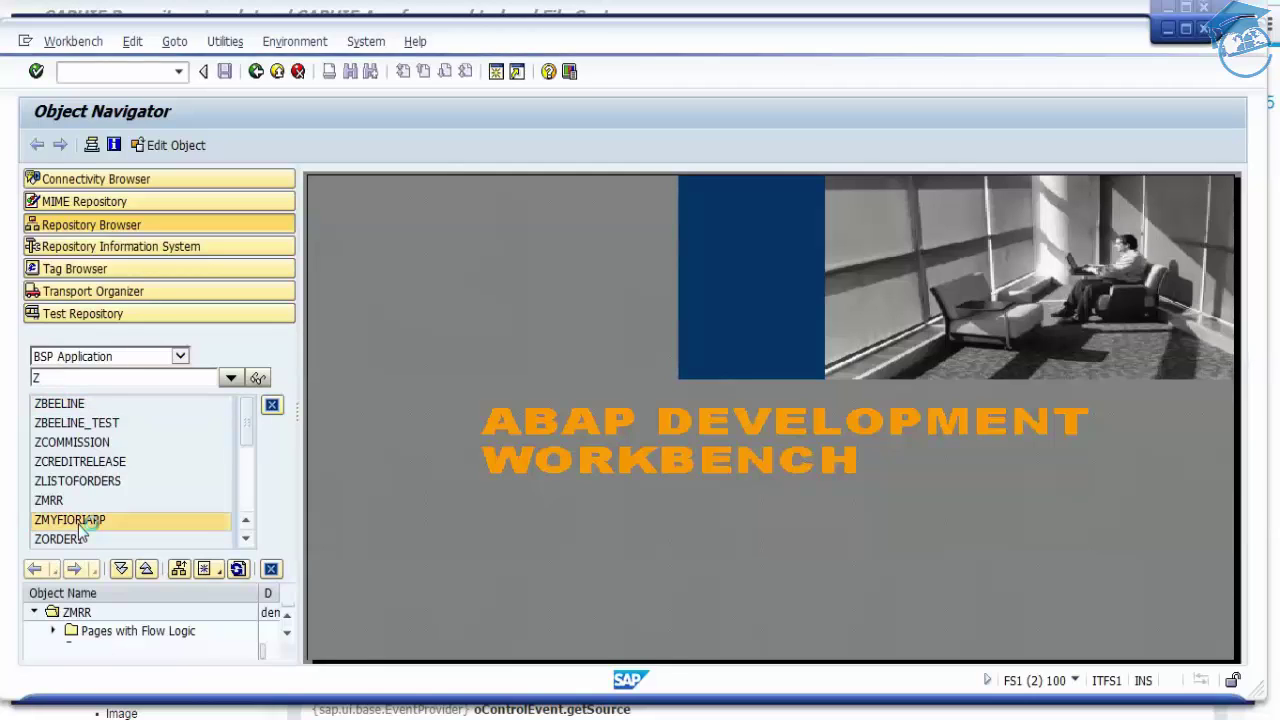
{"action": "key", "text": "Escape"}
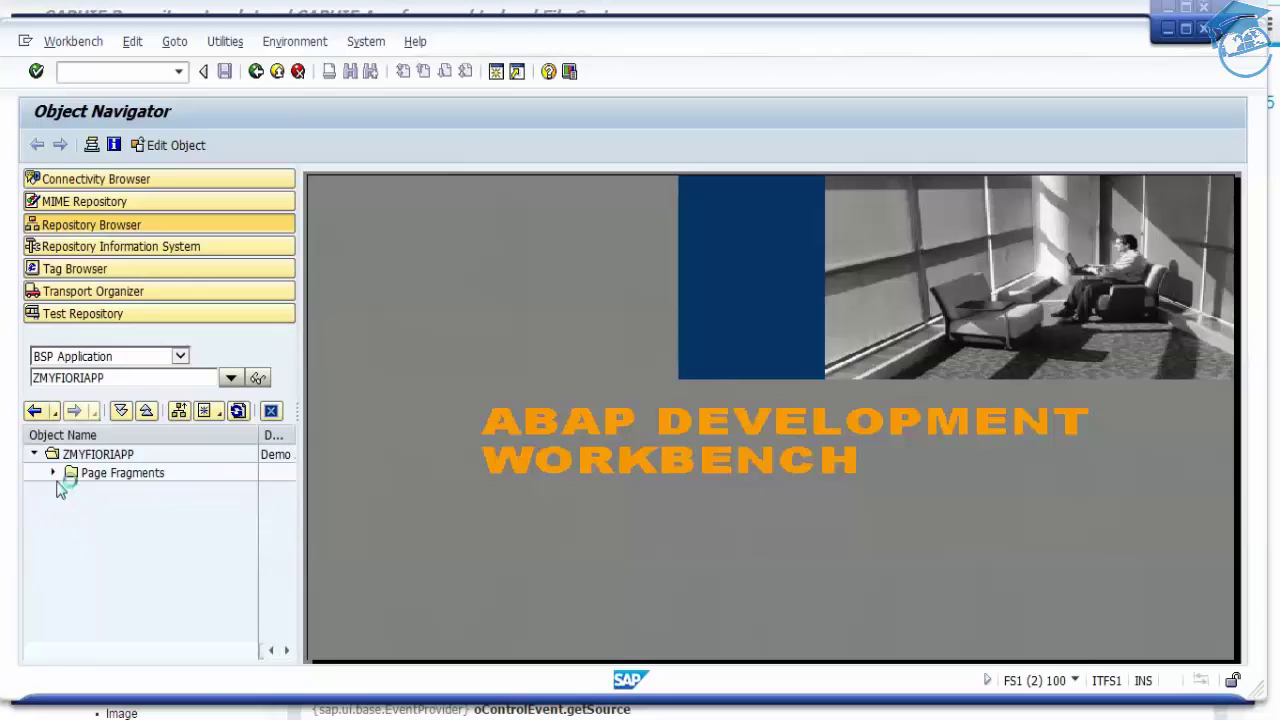
{"action": "left_click", "coordinate": [55, 475]}
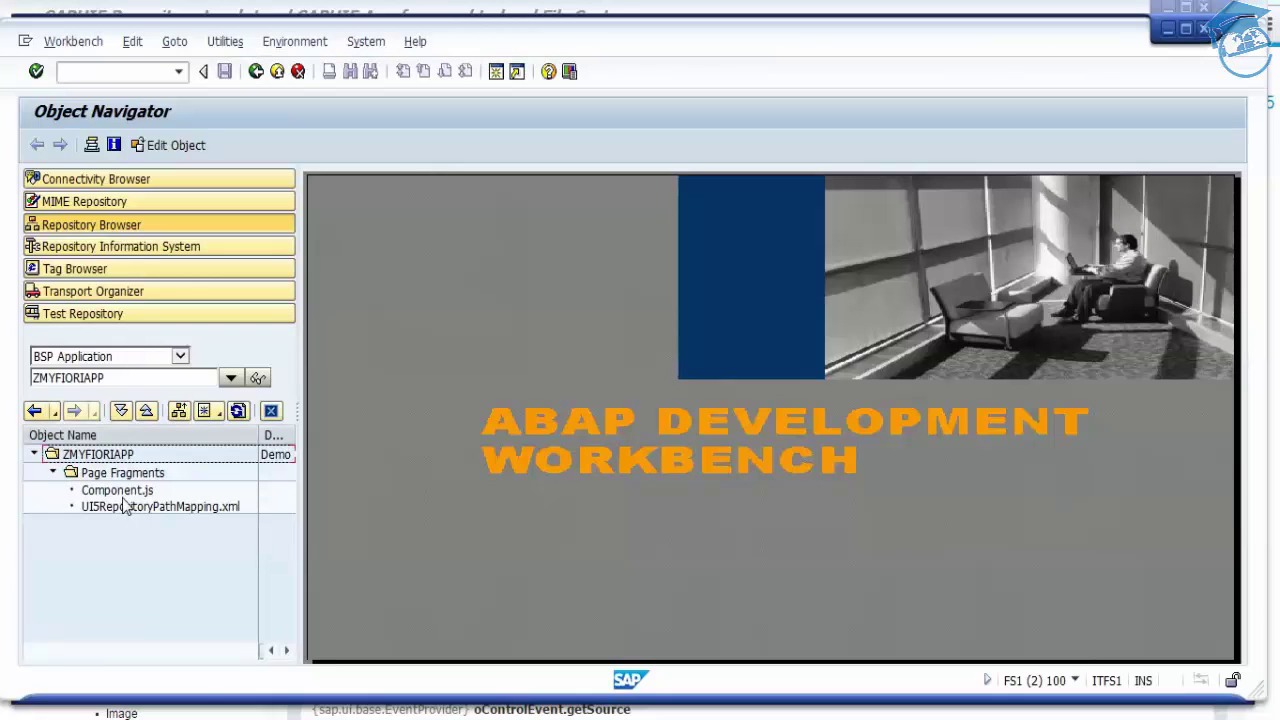
{"action": "left_click", "coordinate": [54, 475]}
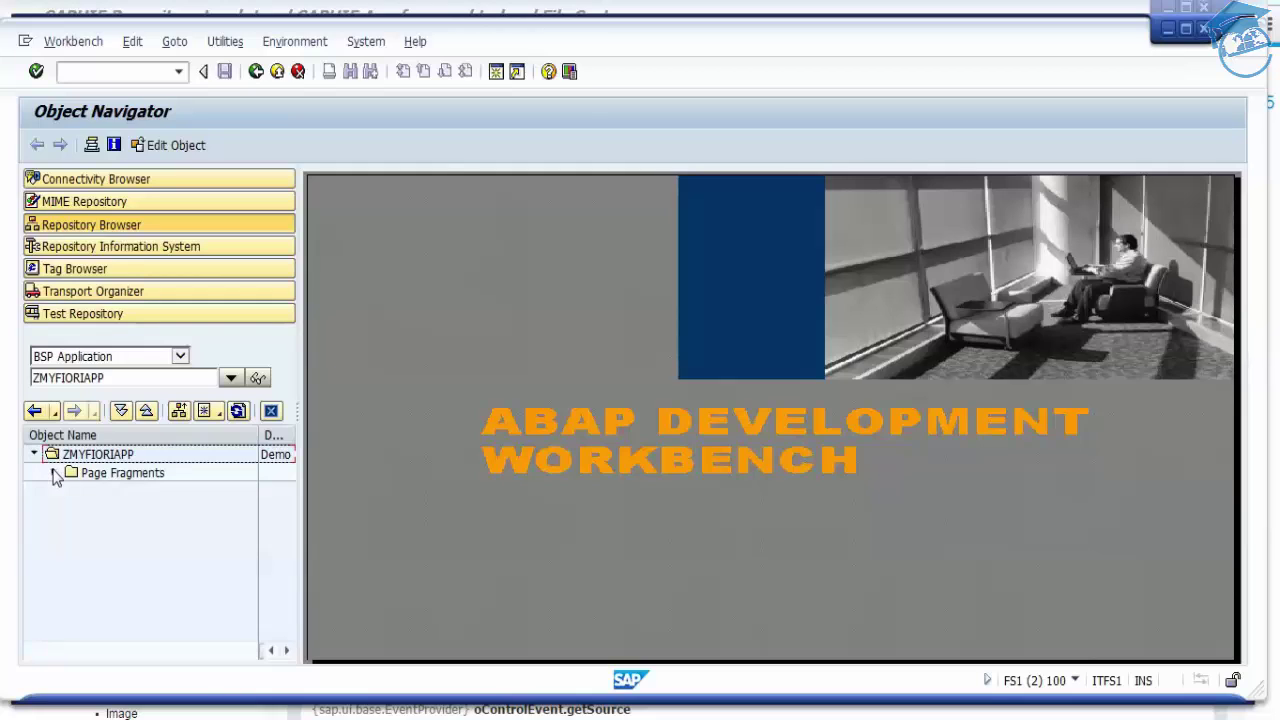
Delete the BSP application ZMYFIORIAPP from the repository and confirm the deletion
{"action": "left_click", "coordinate": [104, 456]}
{"action": "double_click", "coordinate": [104, 456]}
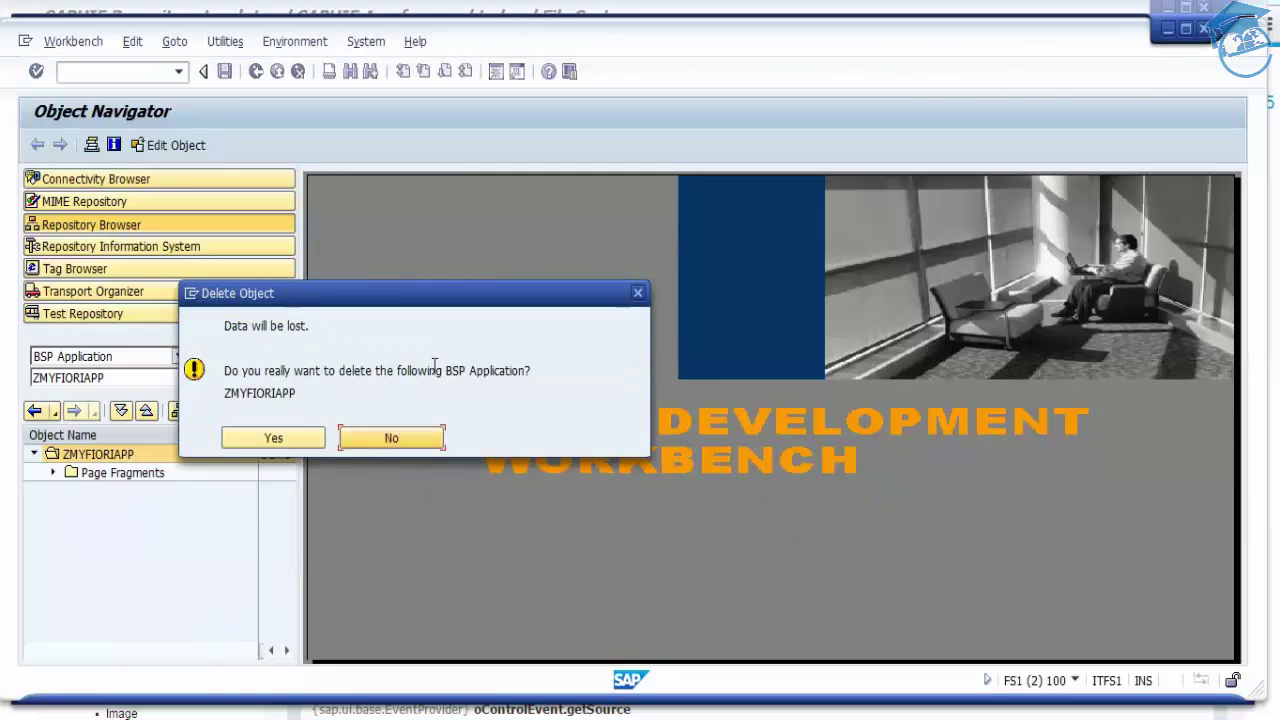
{"action": "left_click", "coordinate": [270, 438]}
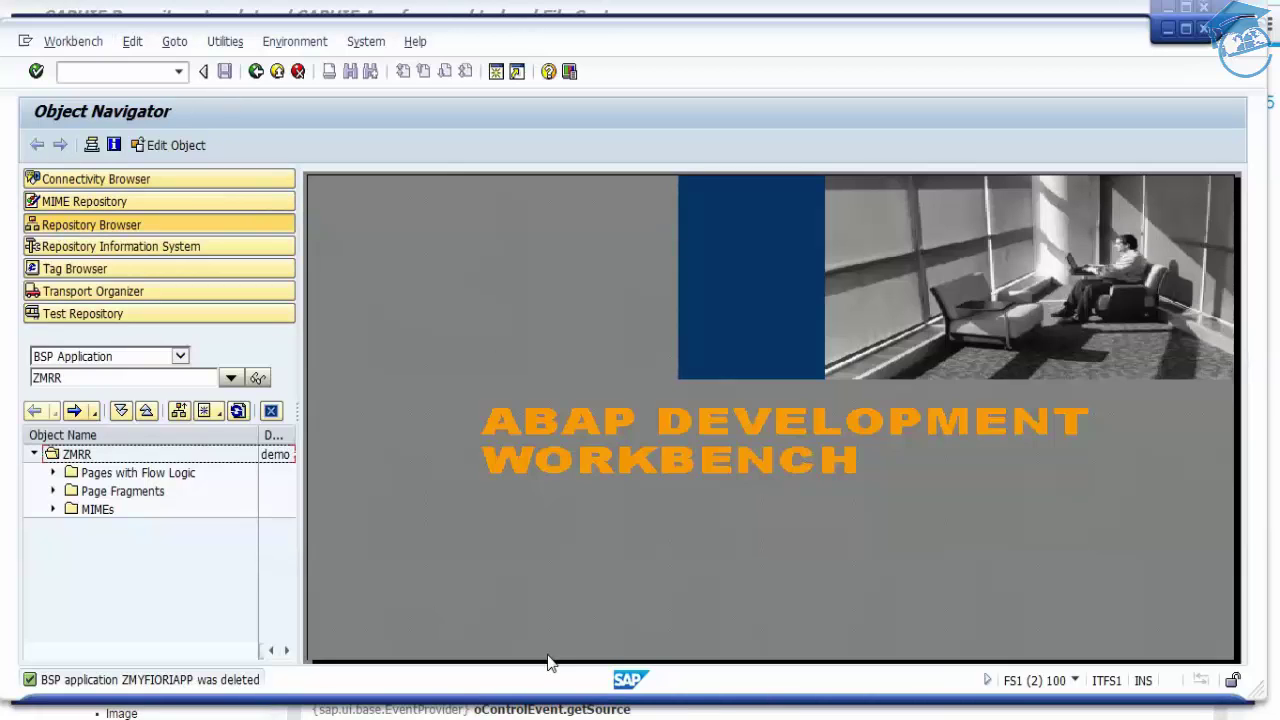
Return to the SAPUI5 Repository Load session and restart the program /UI5/UI5_REPOSITORY_LOAD
{"action": "right_click", "coordinate": [1048, 607]}
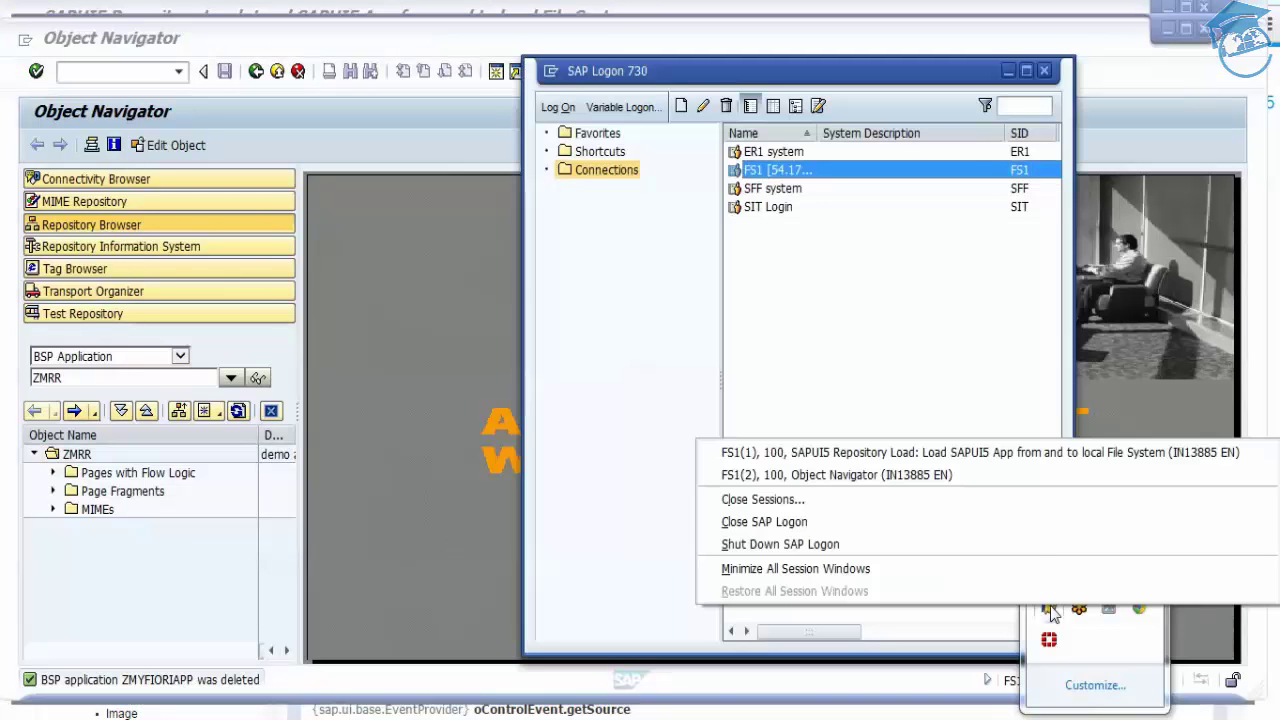
{"action": "left_click", "coordinate": [1028, 455]}
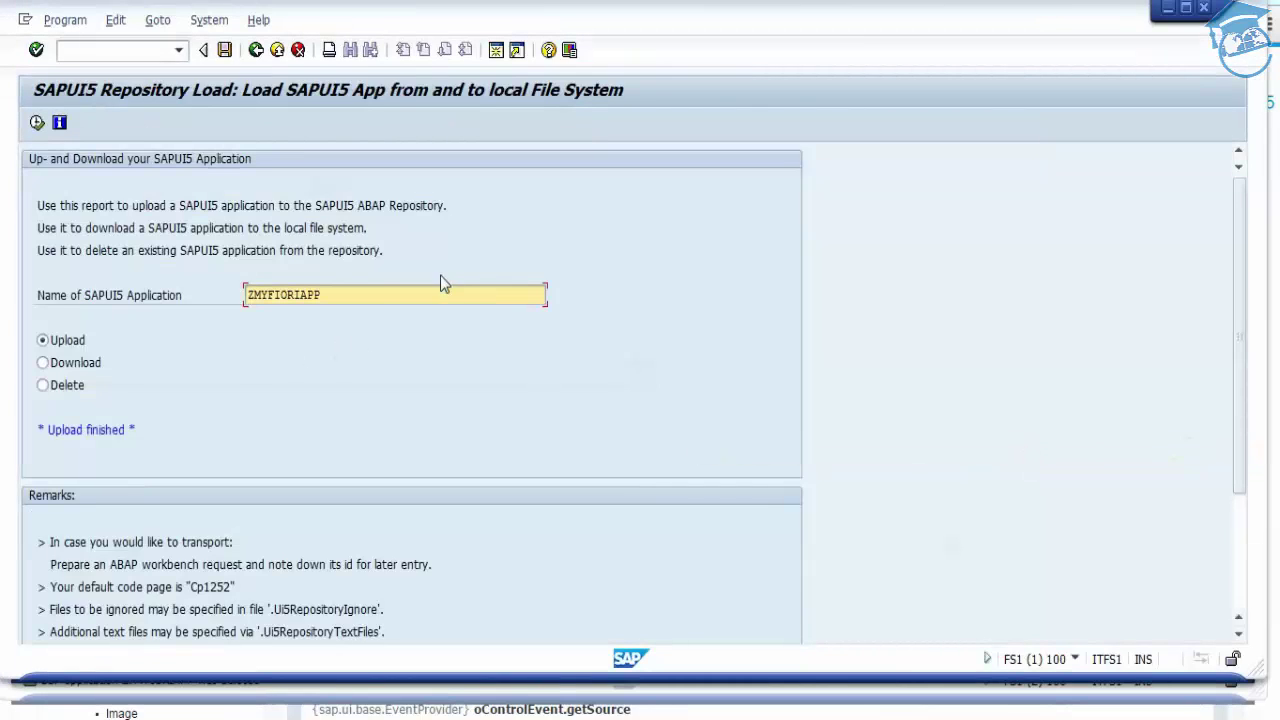
{"action": "left_click", "coordinate": [277, 50]}
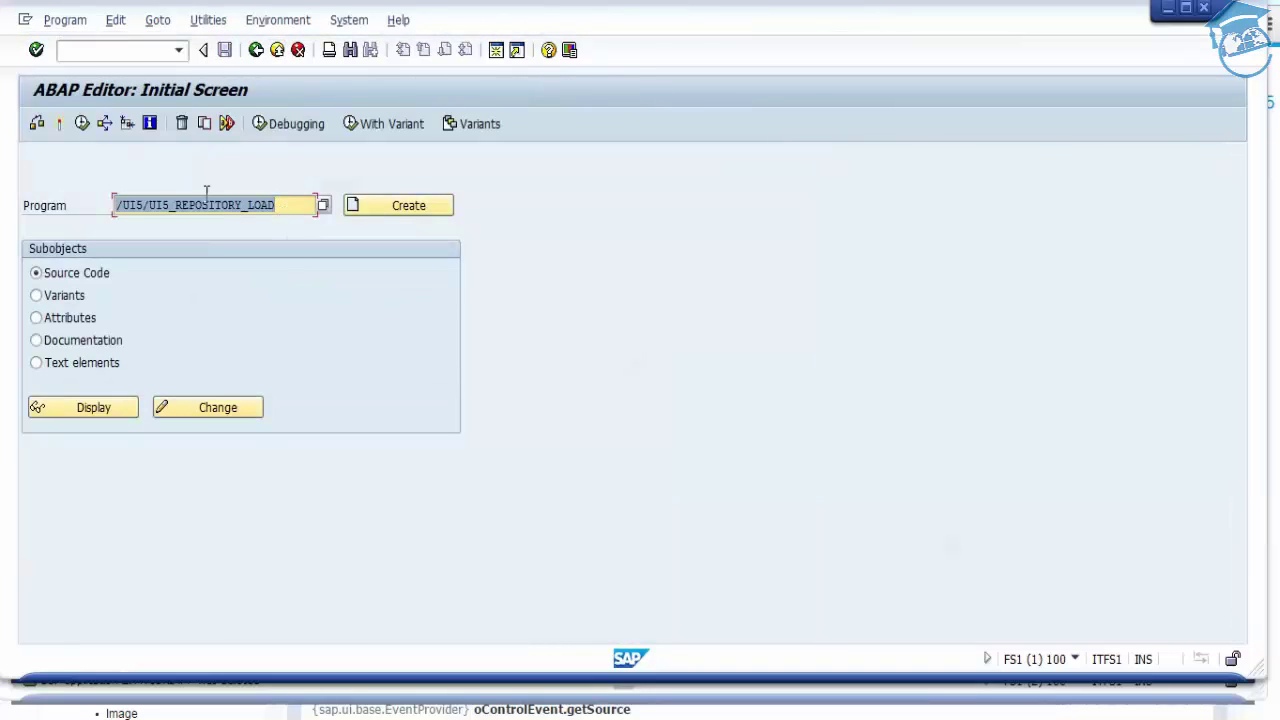
{"action": "left_click", "coordinate": [83, 126]}
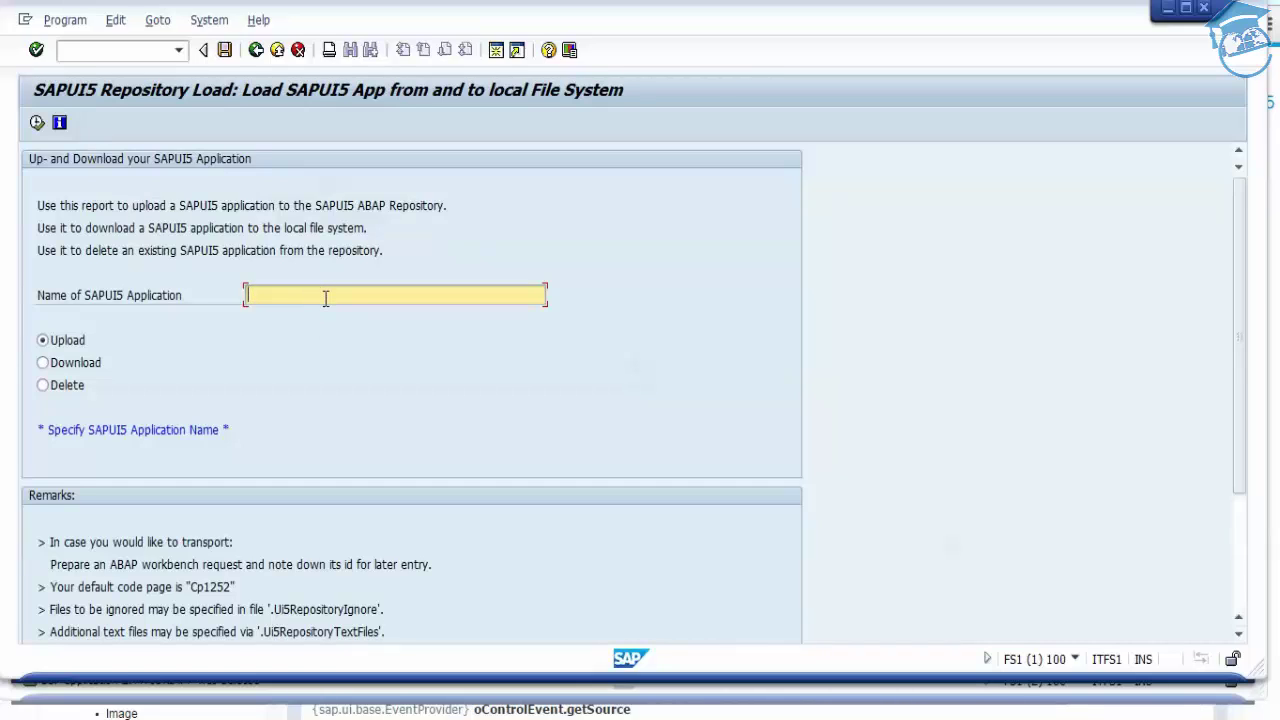
Name the SAPUI5 application zmyfioriappnew and execute the report with the upload option
{"action": "type", "text": "zmyfioriappnew"}
{"action": "left_click", "coordinate": [36, 123]}
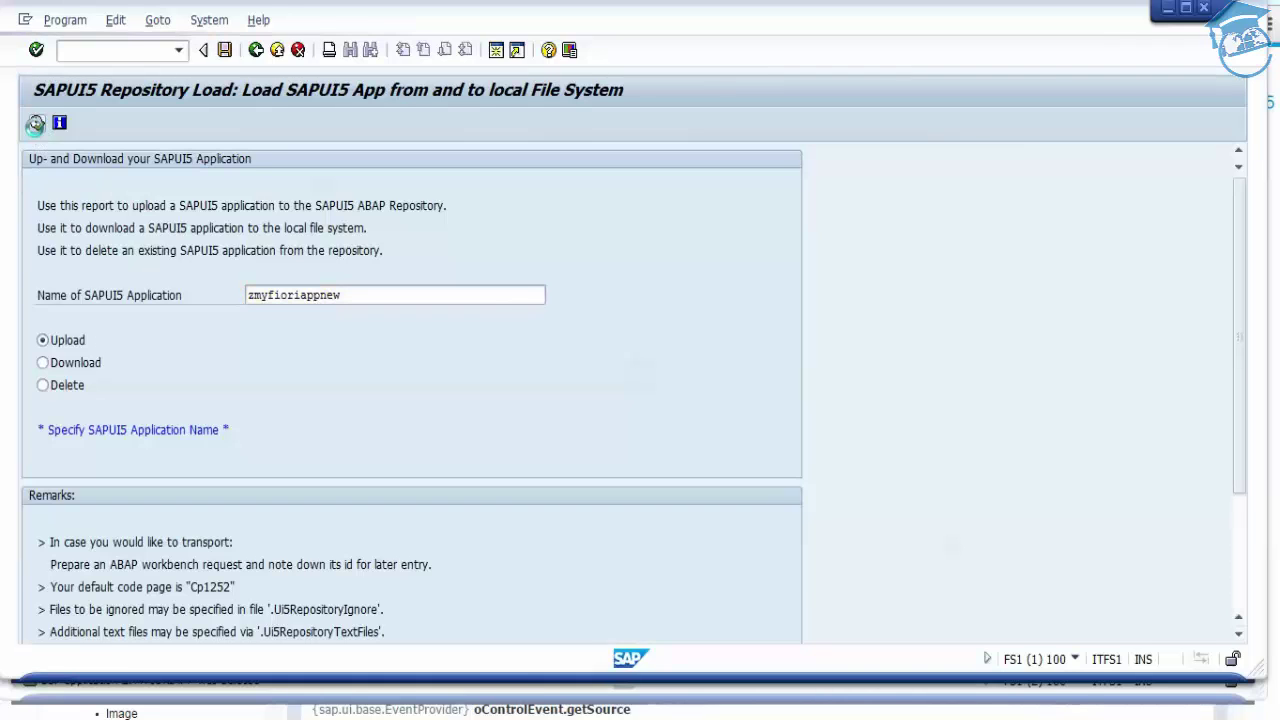
{"action": "left_click", "coordinate": [513, 471]}
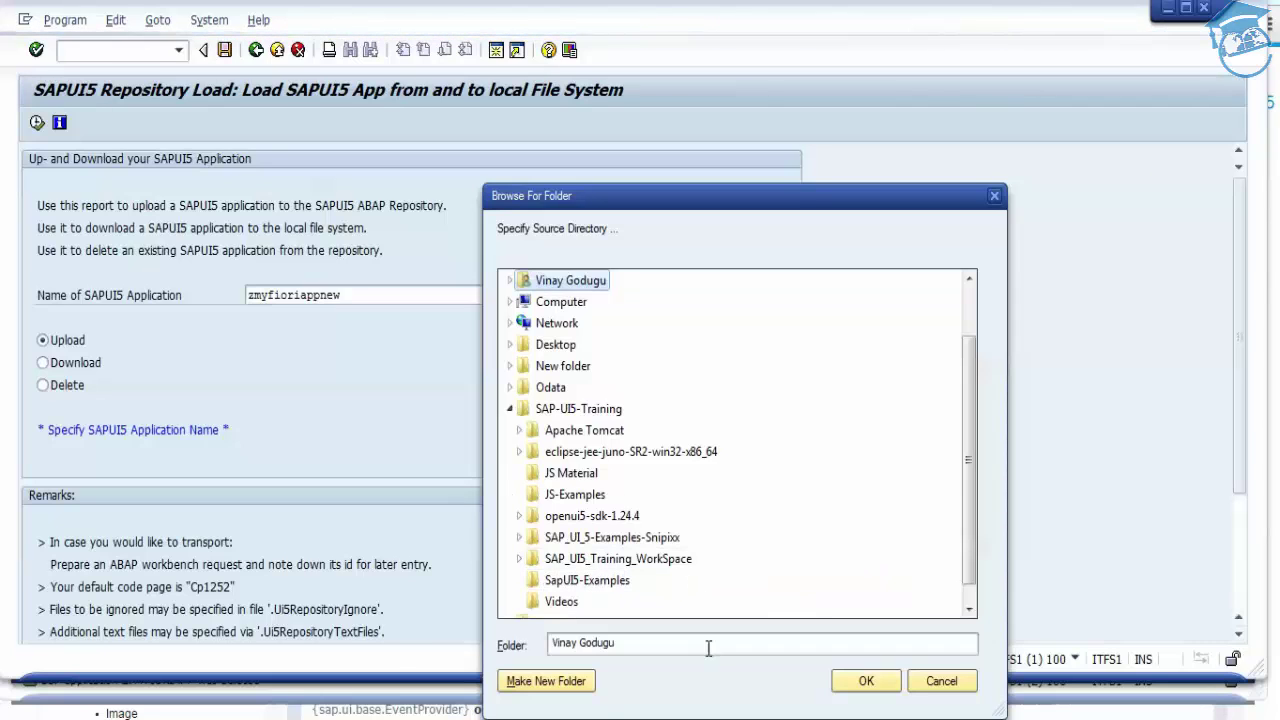
Choose the WebContent folder of myFioriApp in SAP_UI5_Training_WorkSpace as the source directory for the upload
{"action": "left_click_drag", "start_coordinate": [709, 646], "coordinate": [395, 640]}
{"action": "key", "text": "BackSpace"}
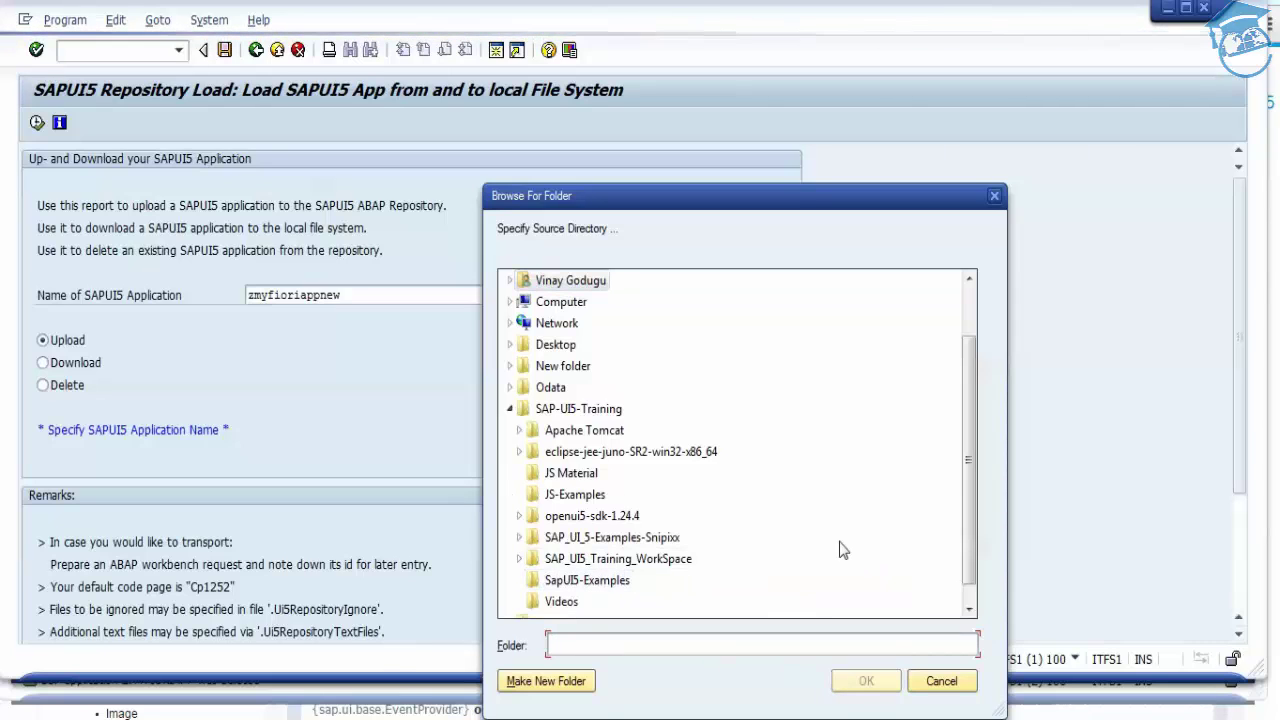
{"action": "scroll", "coordinate": [987, 481], "scroll_direction": "down", "scroll_amount": 1}
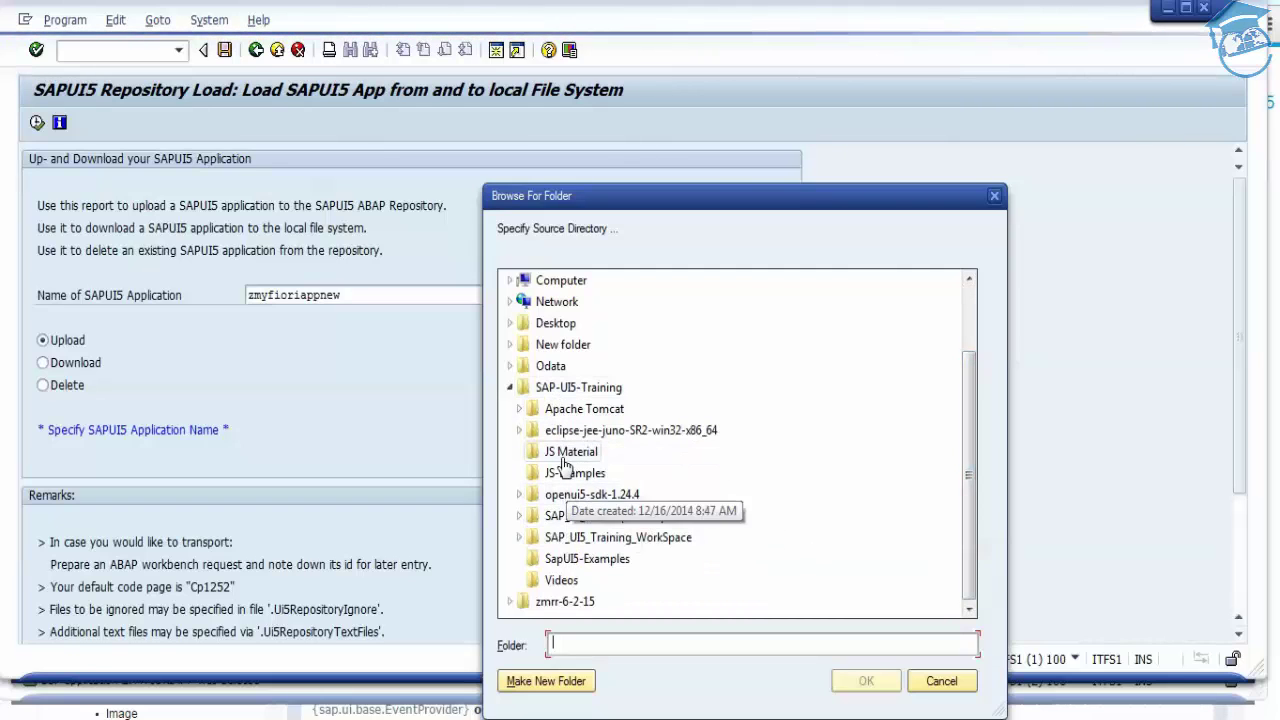
{"action": "left_click", "coordinate": [519, 537]}
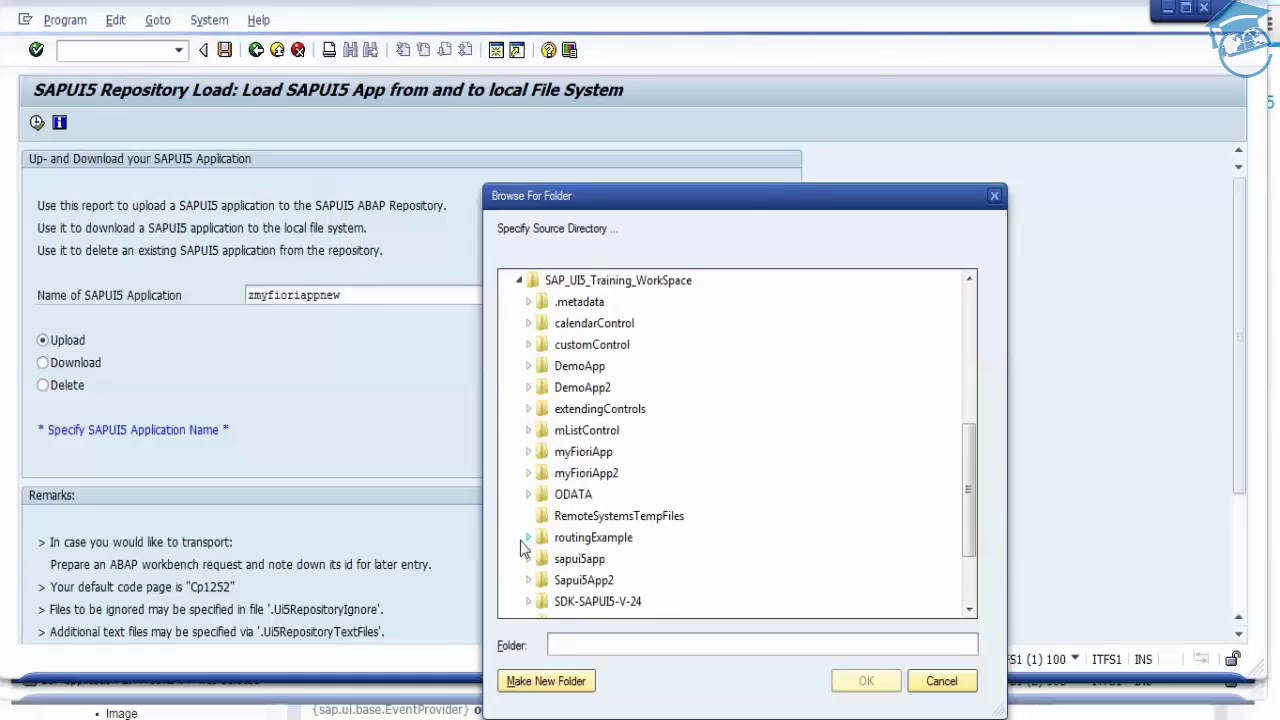
{"action": "left_click", "coordinate": [528, 452]}
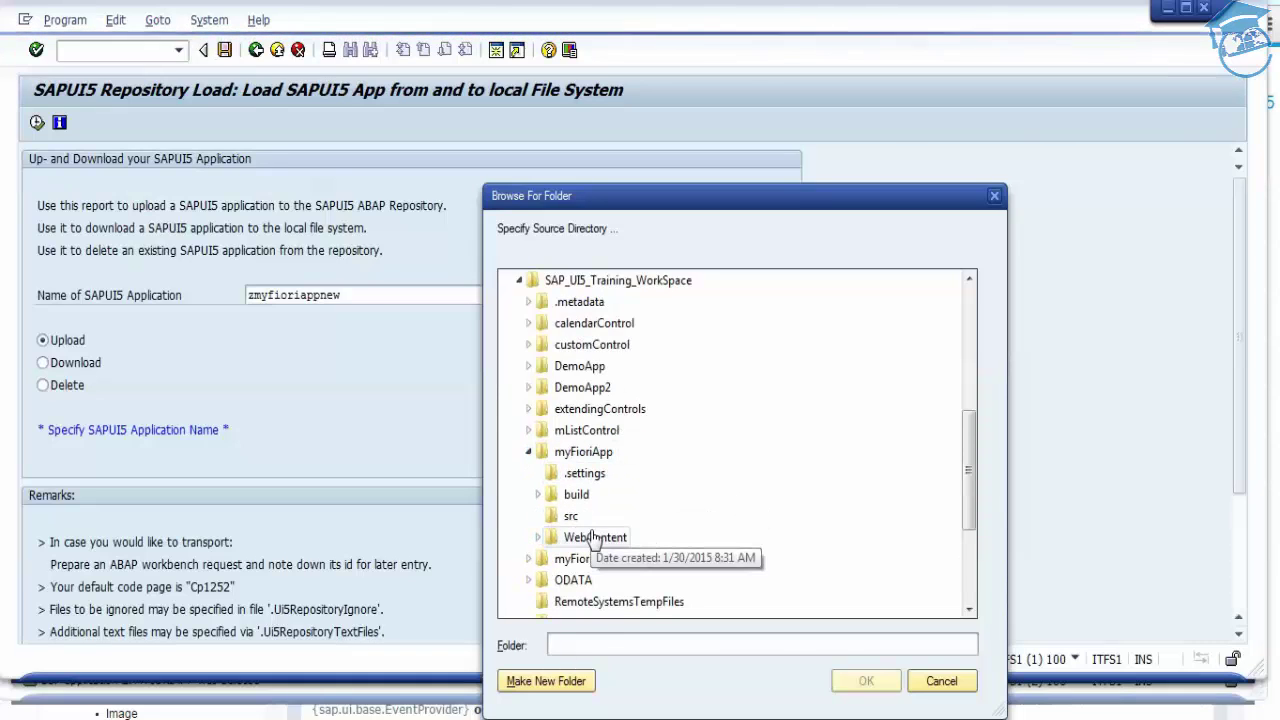
{"action": "left_click", "coordinate": [595, 536]}
{"action": "left_click_drag", "start_coordinate": [968, 450], "coordinate": [975, 512]}
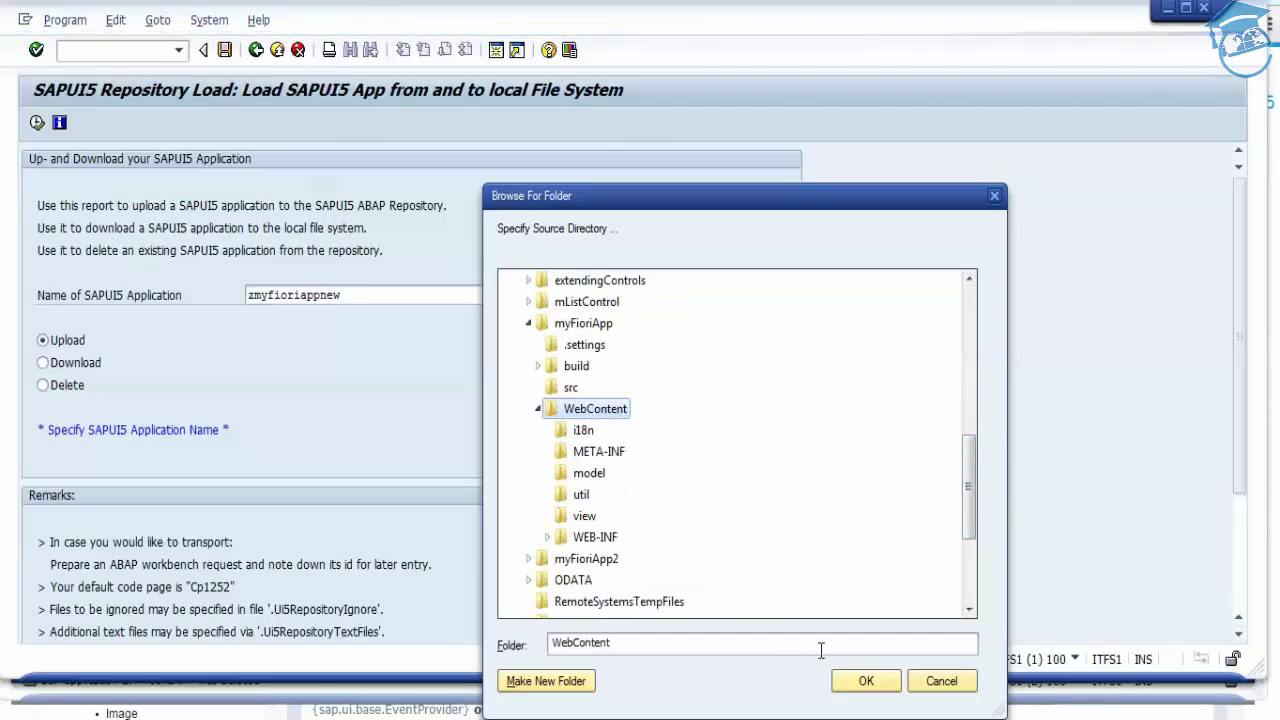
{"action": "left_click", "coordinate": [860, 680]}
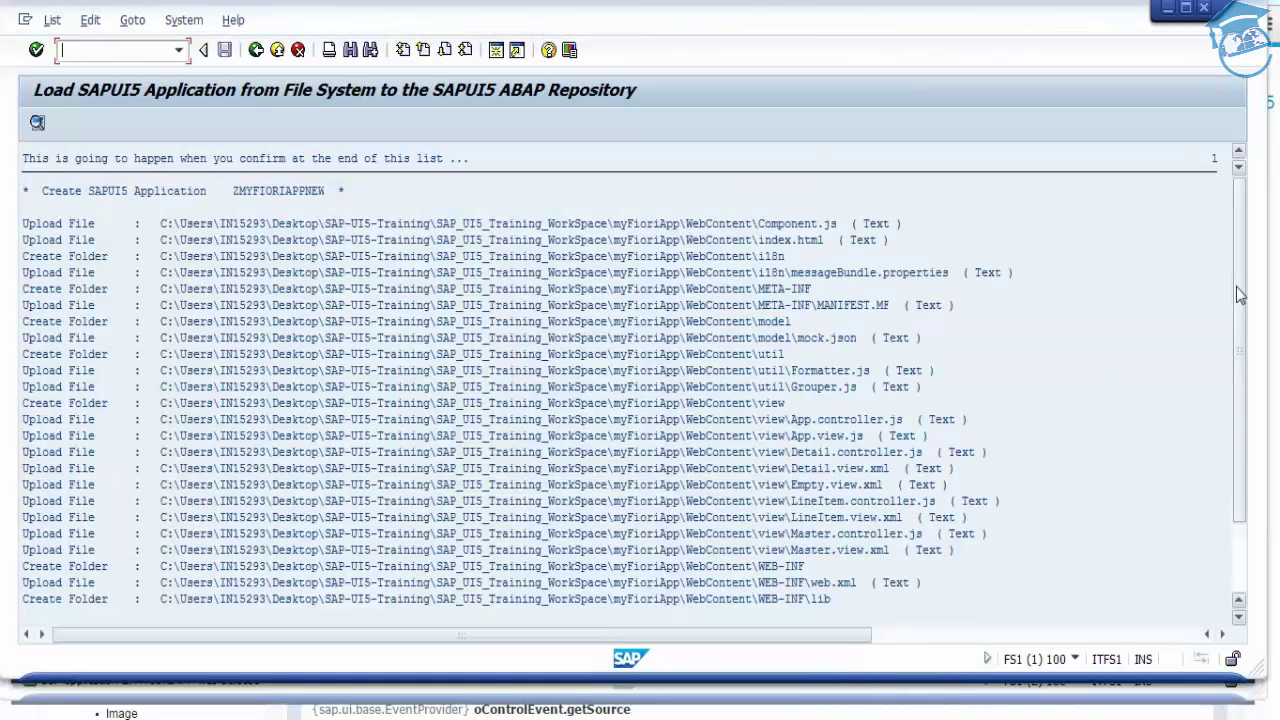
Start the upload from the end of the file list and enter "demo app for my fiori" as the description
{"action": "scroll", "coordinate": [690, 443], "scroll_direction": "down", "scroll_amount": 2}
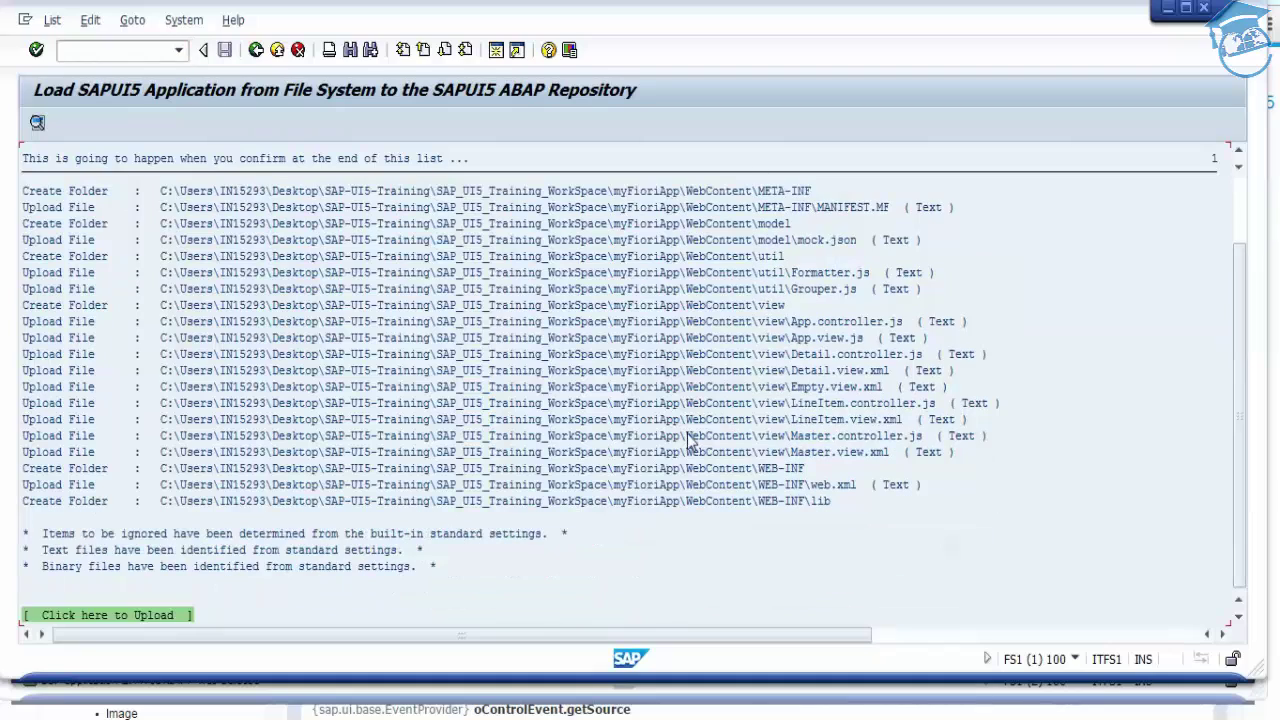
{"action": "left_click", "coordinate": [92, 617]}
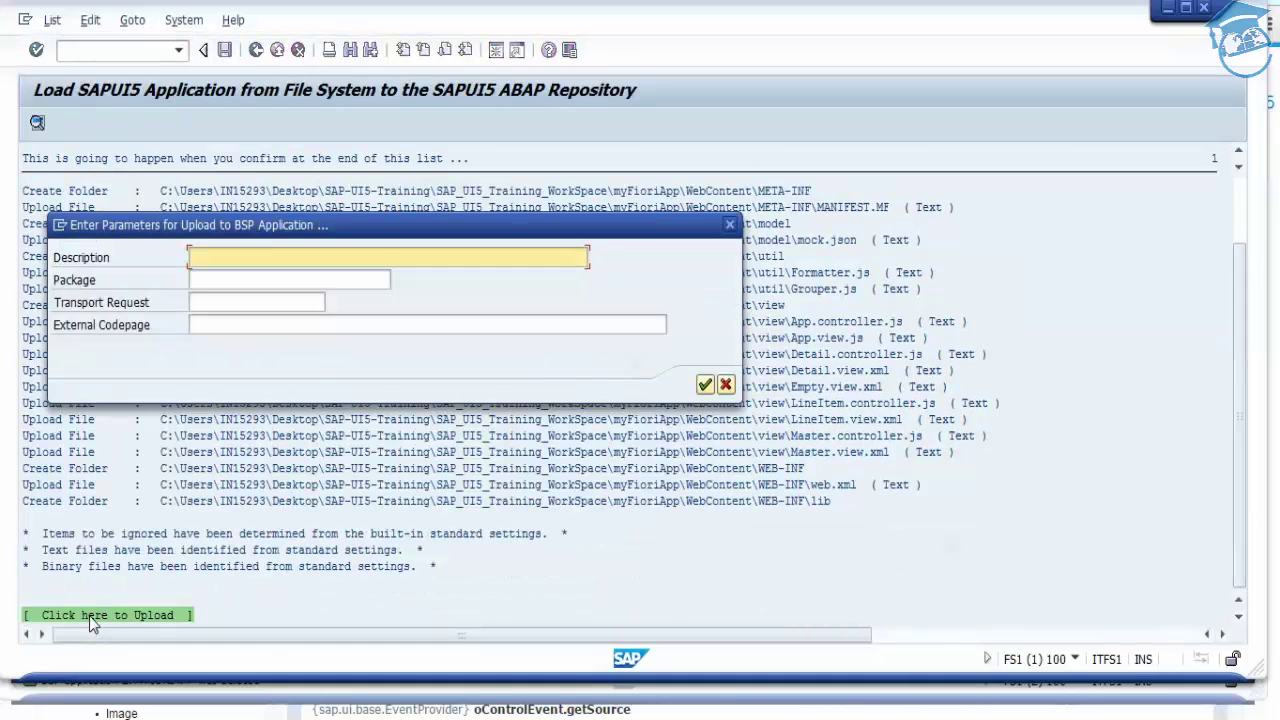
{"action": "type", "text": "demo app fro my firoi"}
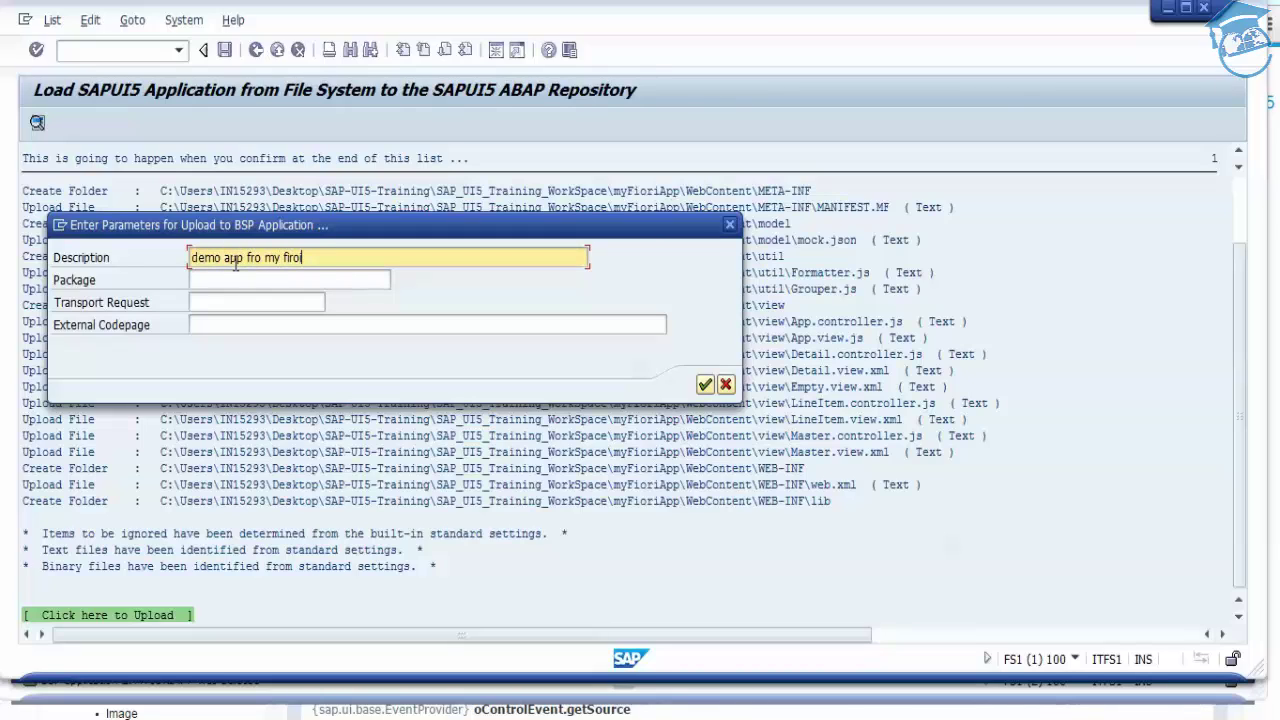
{"action": "type", "text": "o"}
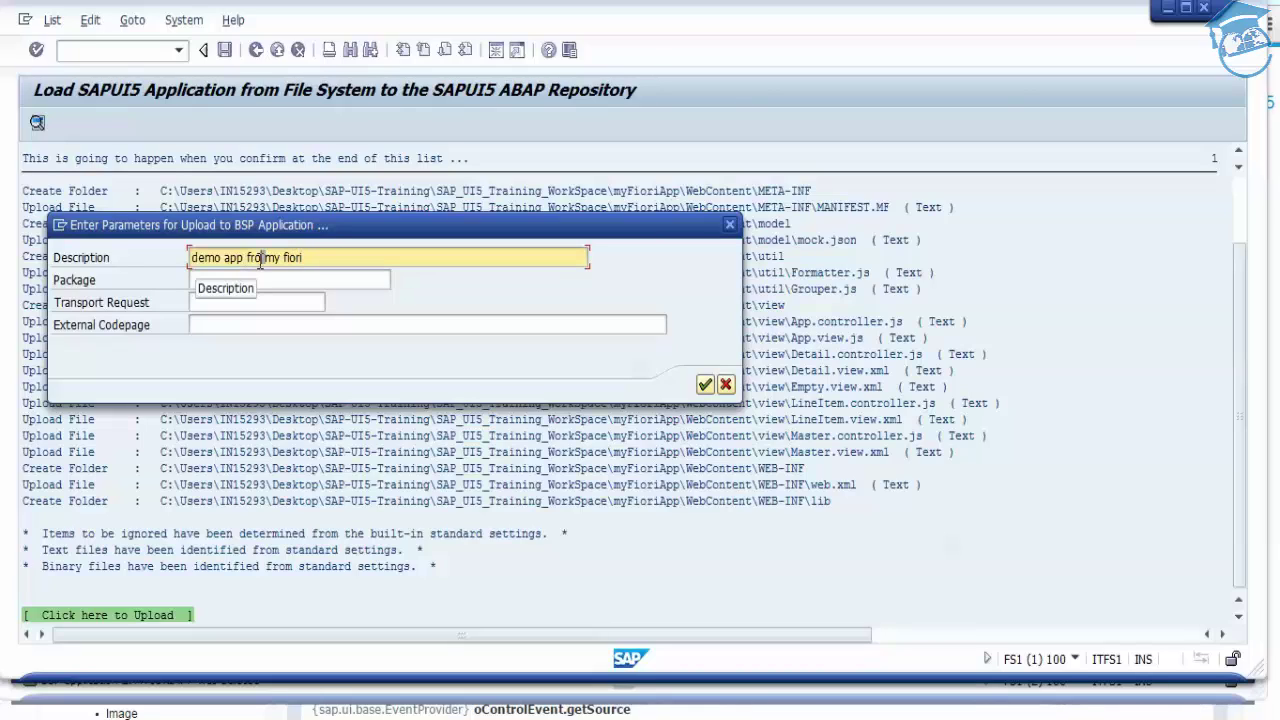
{"action": "left_click", "coordinate": [260, 258]}
{"action": "key", "text": "BackSpace"}
{"action": "key", "text": "BackSpace"}
{"action": "type", "text": "or"}
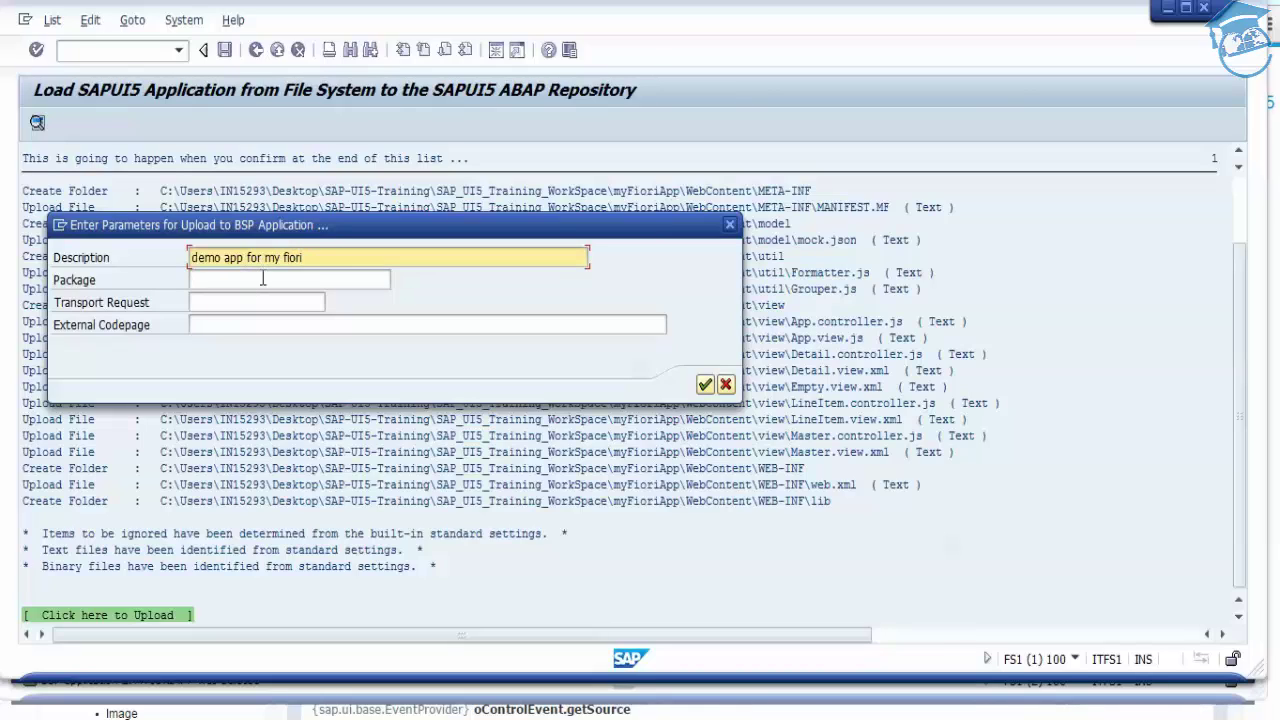
Assign the upload to package $TMP, leave the transport request empty and confirm the upload parameters
{"action": "left_click", "coordinate": [263, 279]}
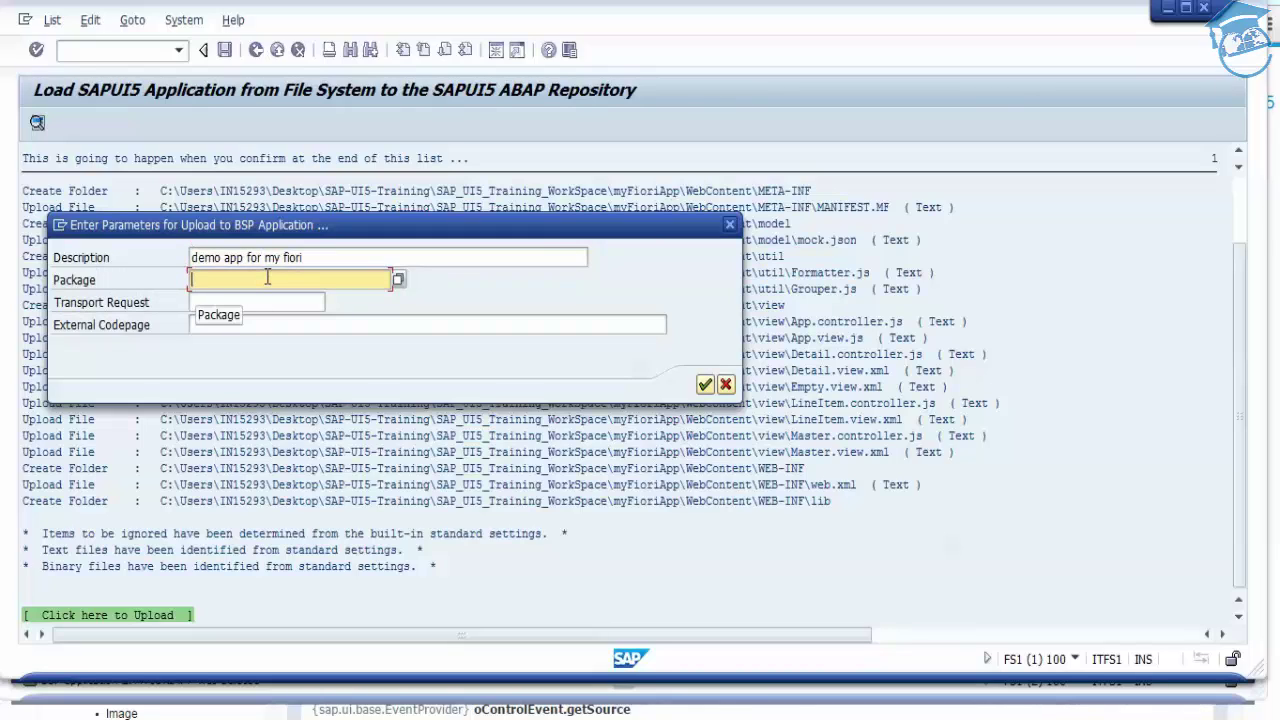
{"action": "type", "text": "$tmp"}
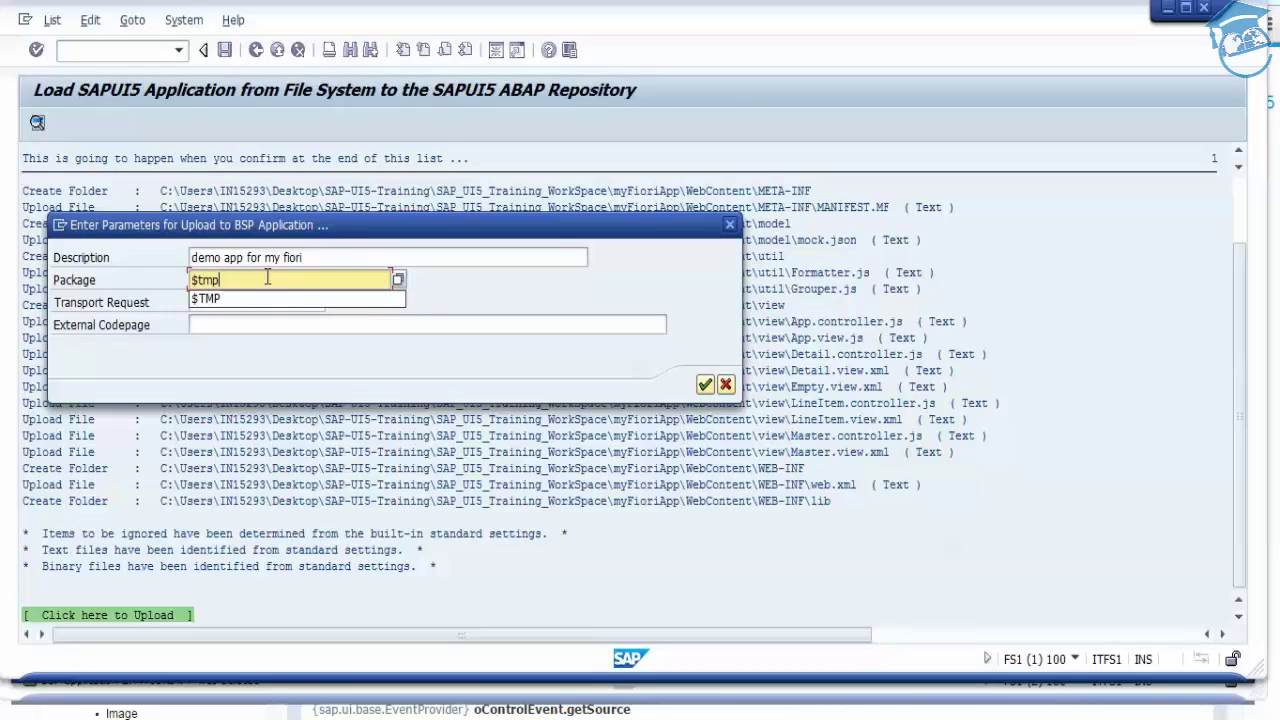
{"action": "key", "text": "Down"}
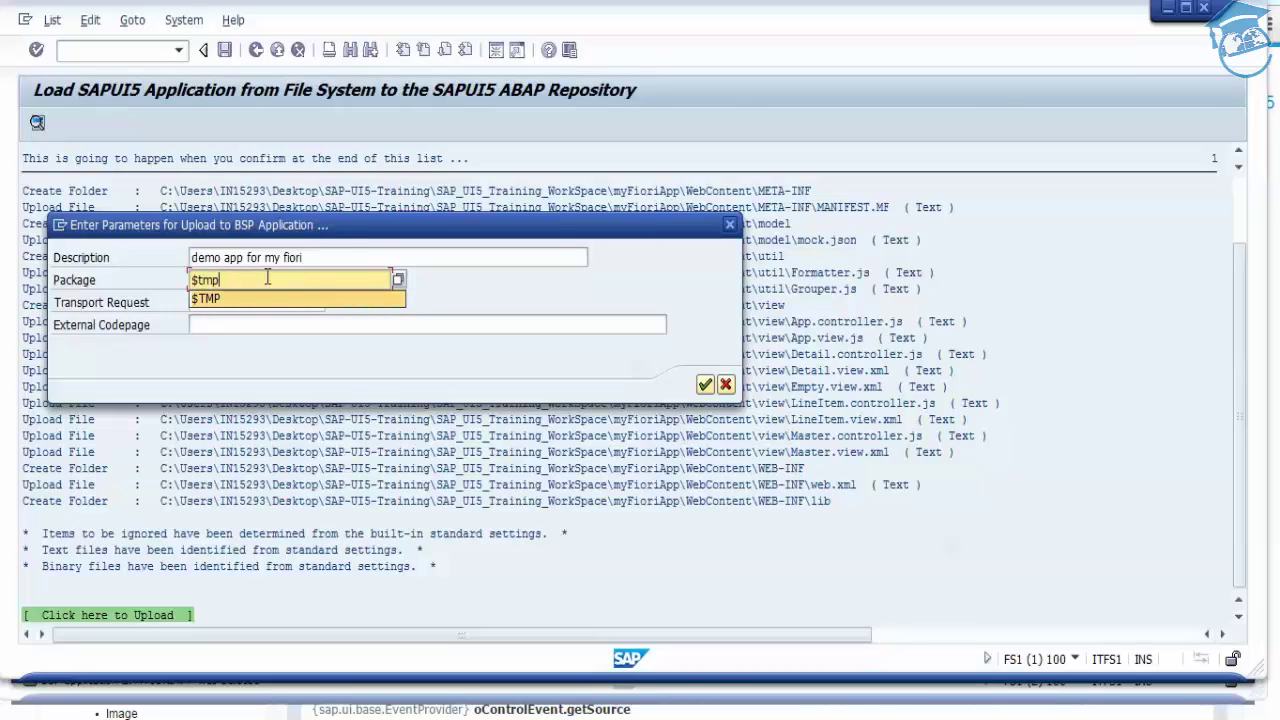
{"action": "key", "text": "Return"}
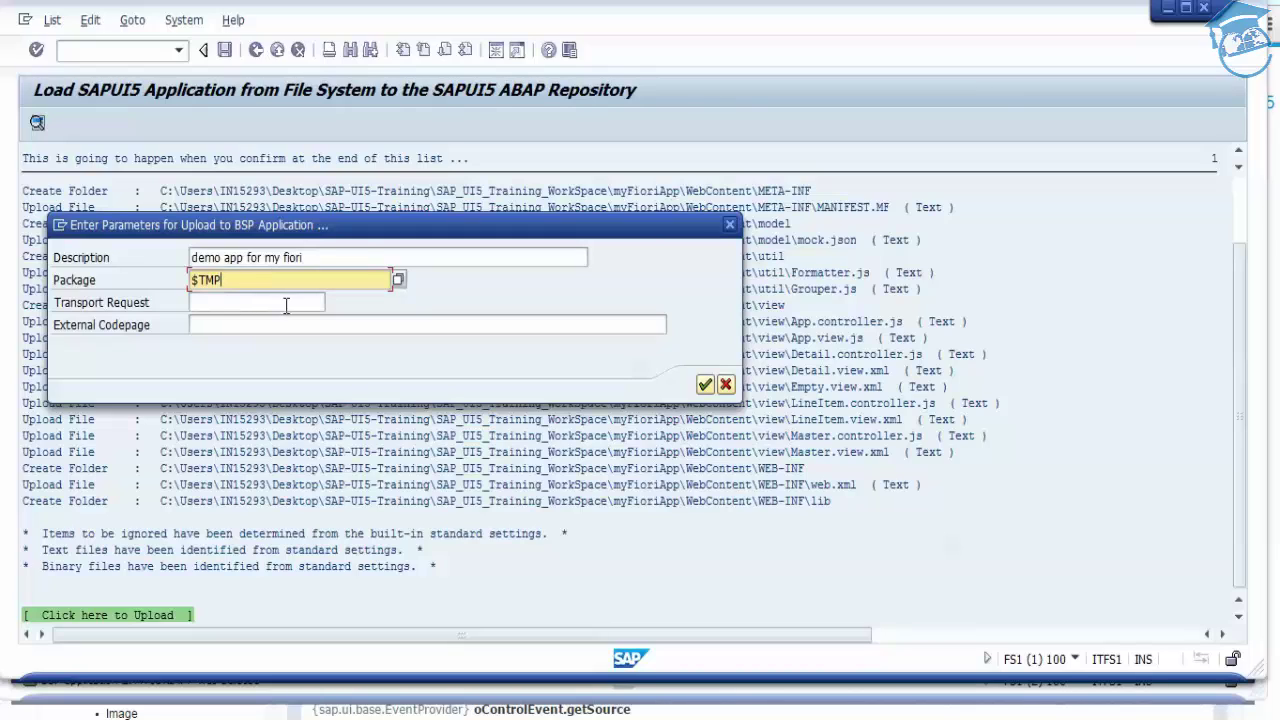
{"action": "left_click", "coordinate": [269, 302]}
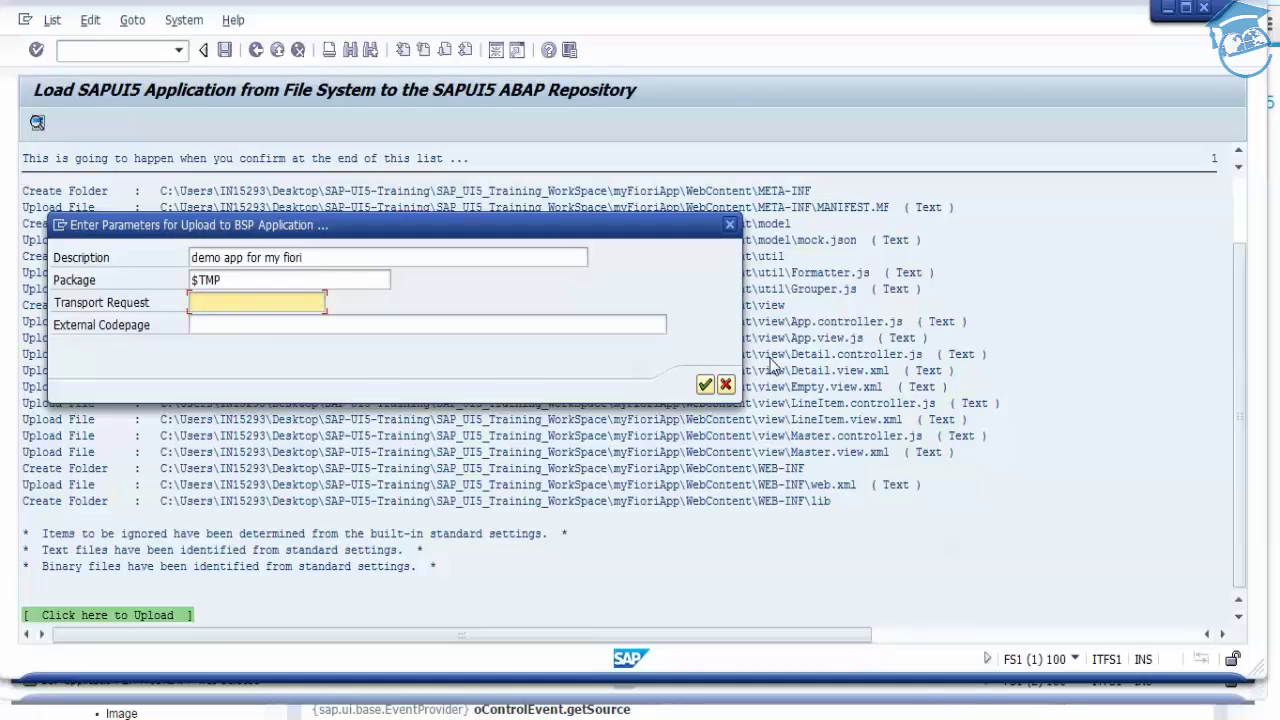
{"action": "left_click", "coordinate": [706, 386]}
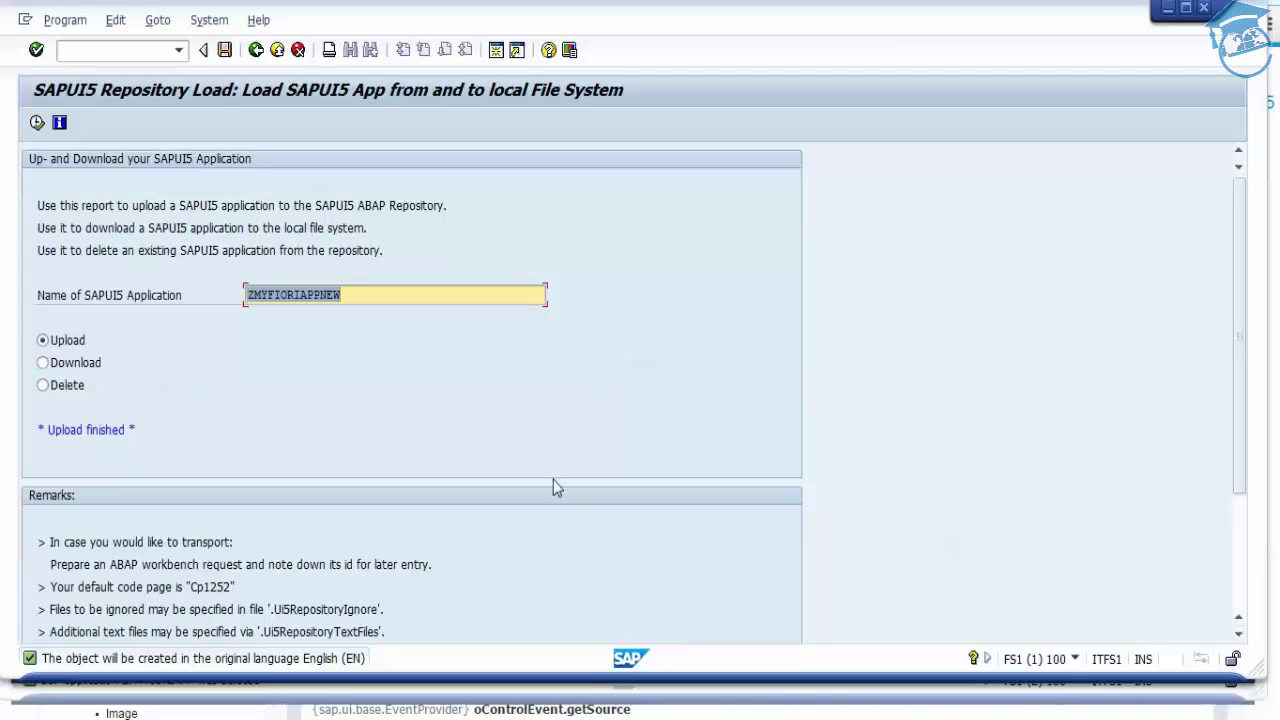
Switch to the Object Navigator (se80) session and display the BSP application ZMYFIORIAPPNEW, looking it up with Zmy
{"action": "left_click", "coordinate": [748, 692]}
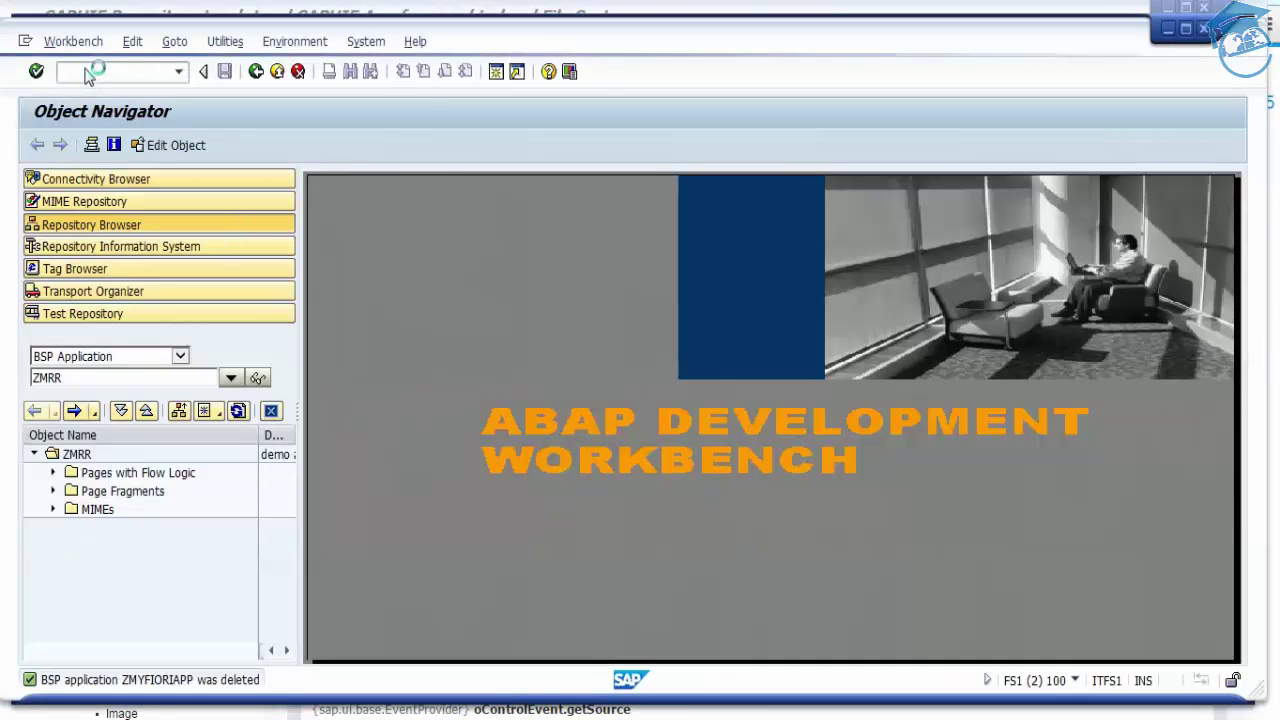
{"action": "left_click", "coordinate": [417, 55]}
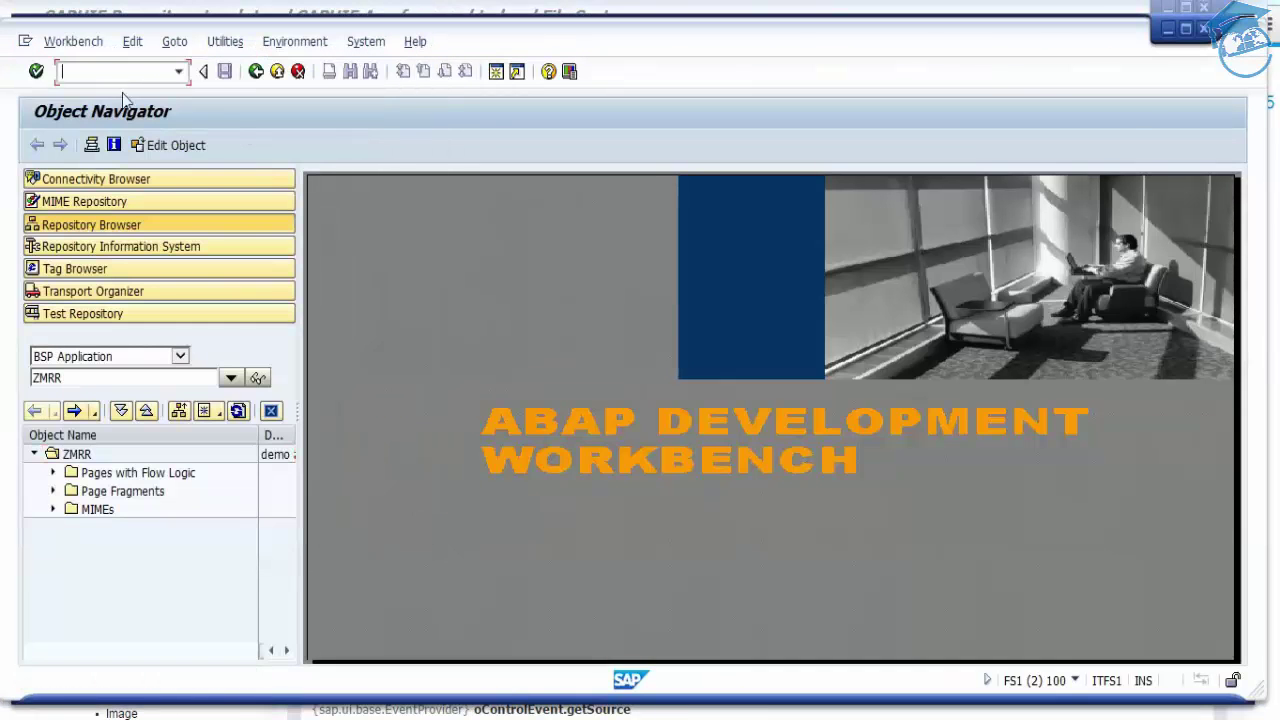
{"action": "type", "text": "se80"}
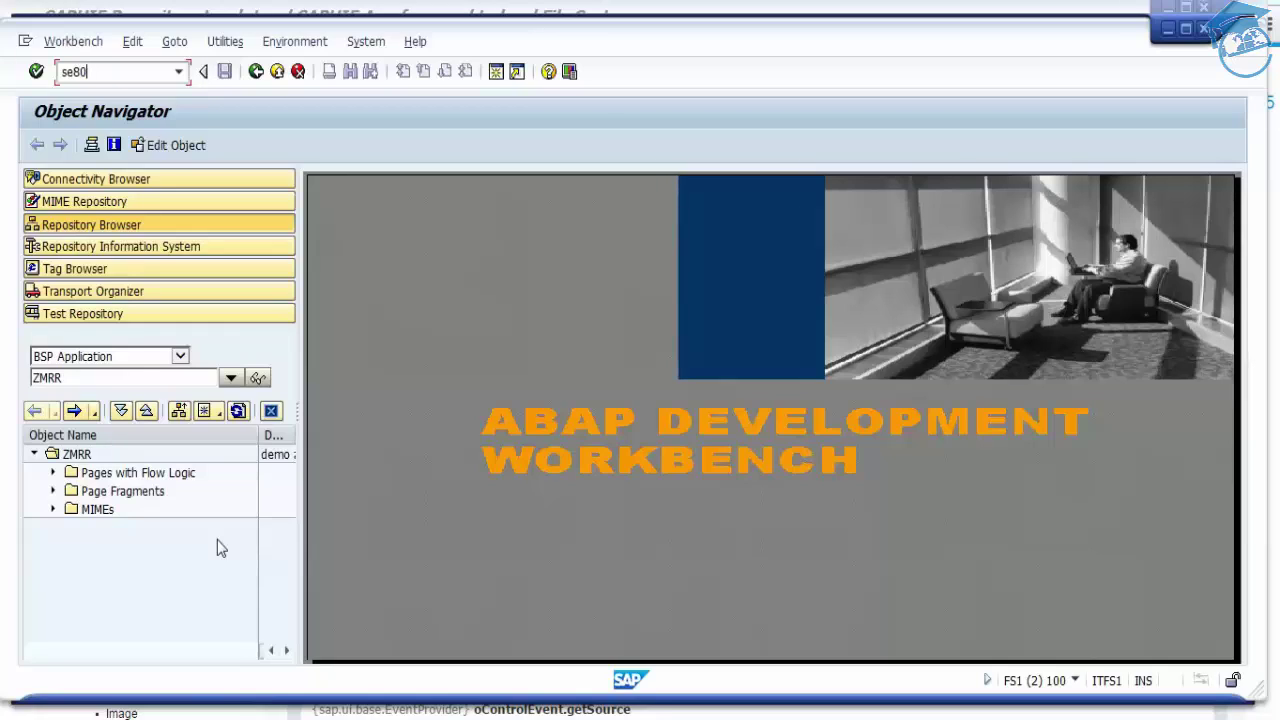
{"action": "left_click_drag", "start_coordinate": [114, 376], "coordinate": [24, 386]}
{"action": "left_click", "coordinate": [180, 356]}
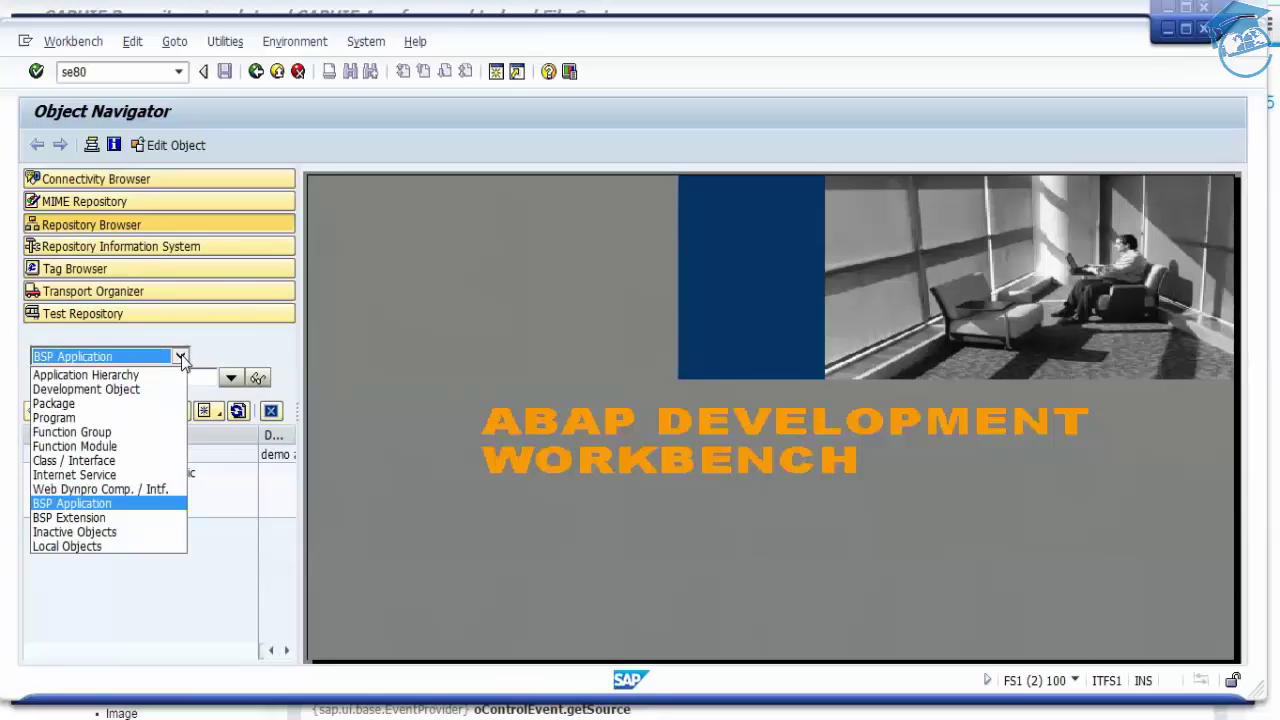
{"action": "left_click", "coordinate": [118, 503]}
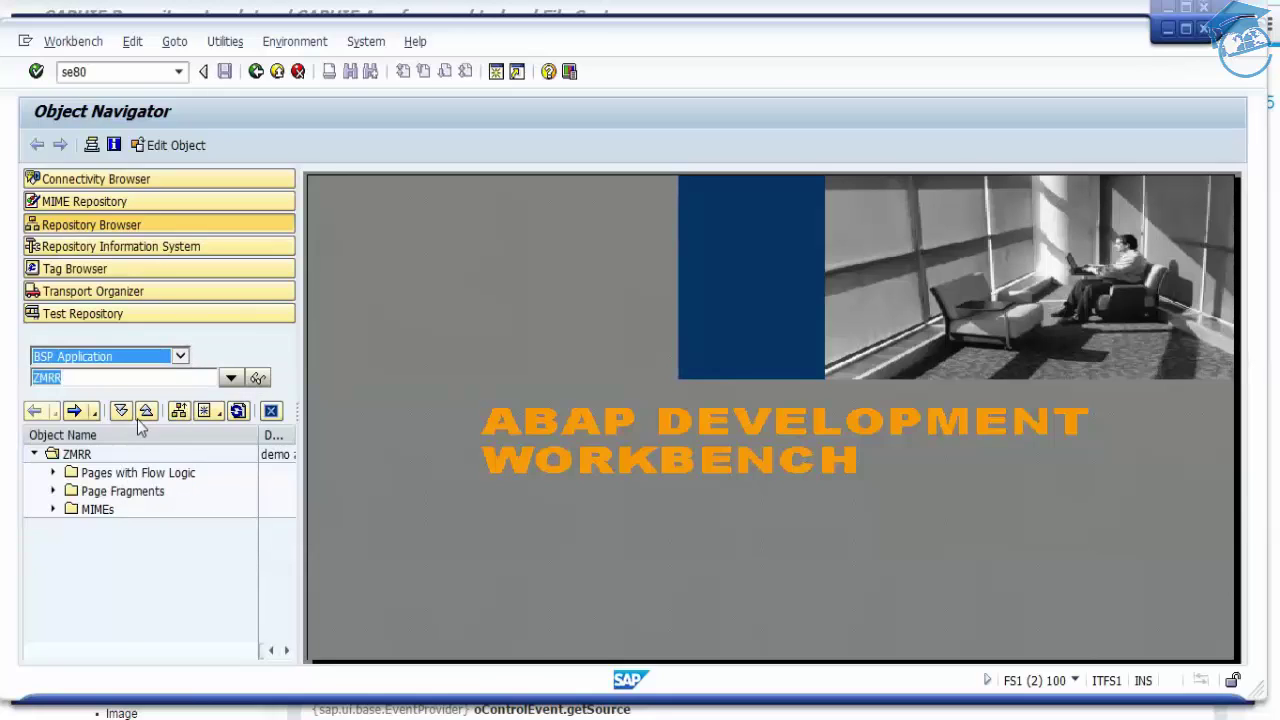
{"action": "type", "text": "Zmy"}
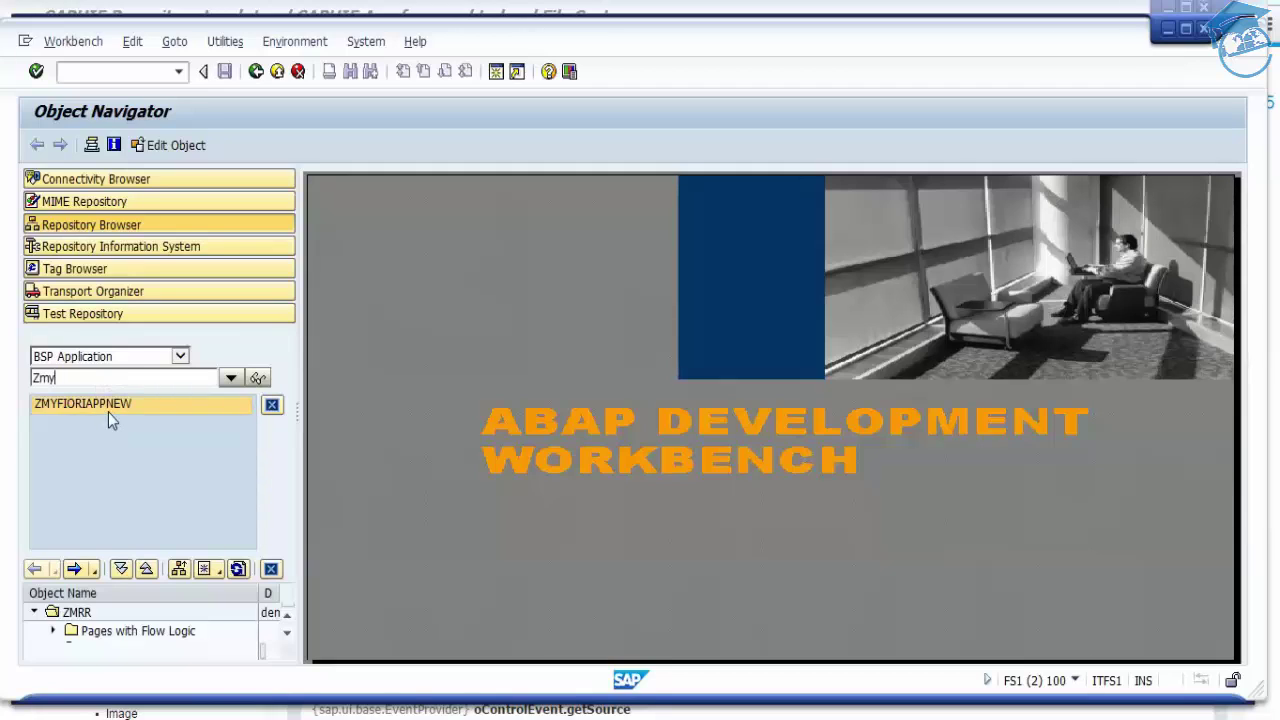
{"action": "key", "text": "Escape"}
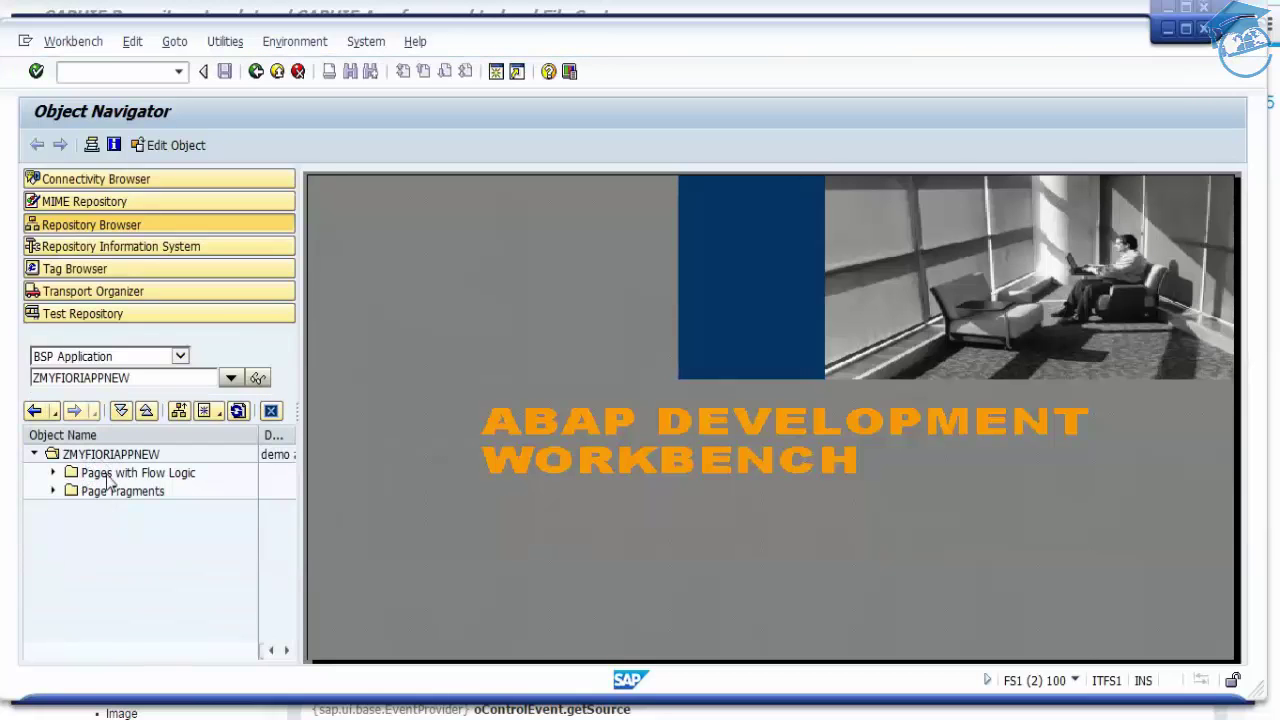
Expand the Pages with Flow Logic and Page Fragments folders of ZMYFIORIAPPNEW and open Component.js
{"action": "left_click", "coordinate": [54, 474]}
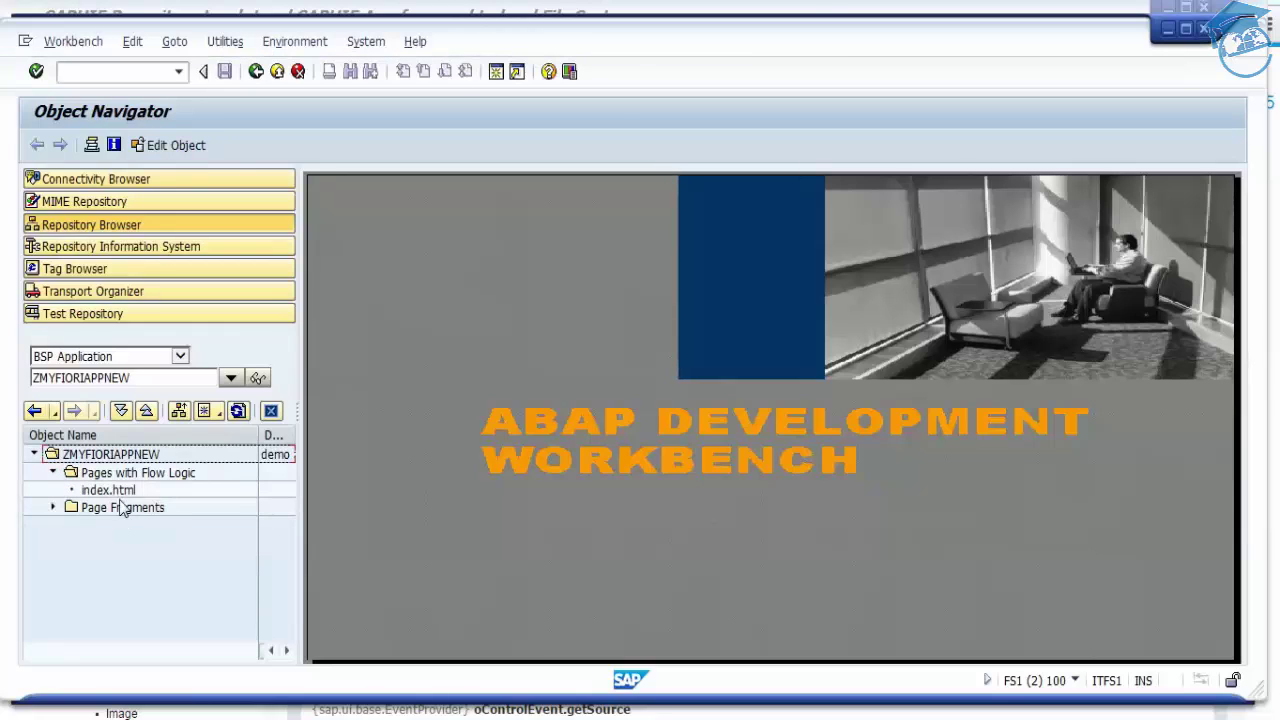
{"action": "left_click", "coordinate": [52, 508]}
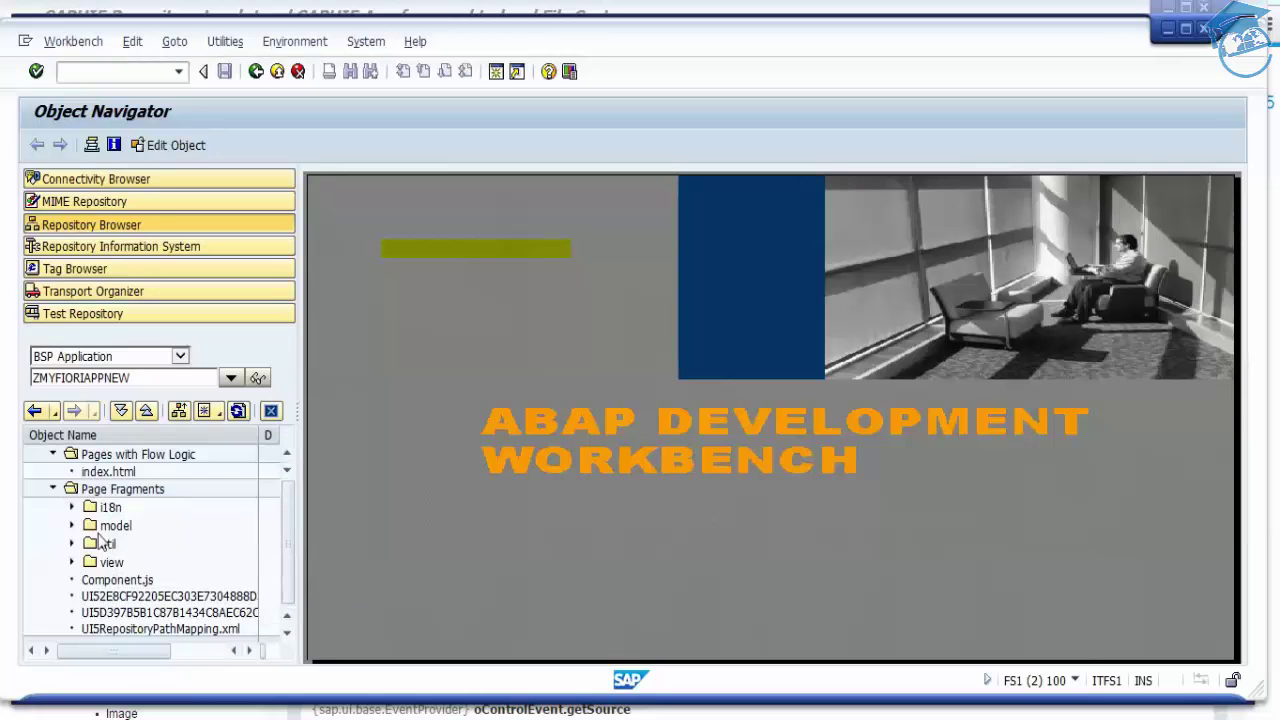
{"action": "left_click", "coordinate": [119, 582]}
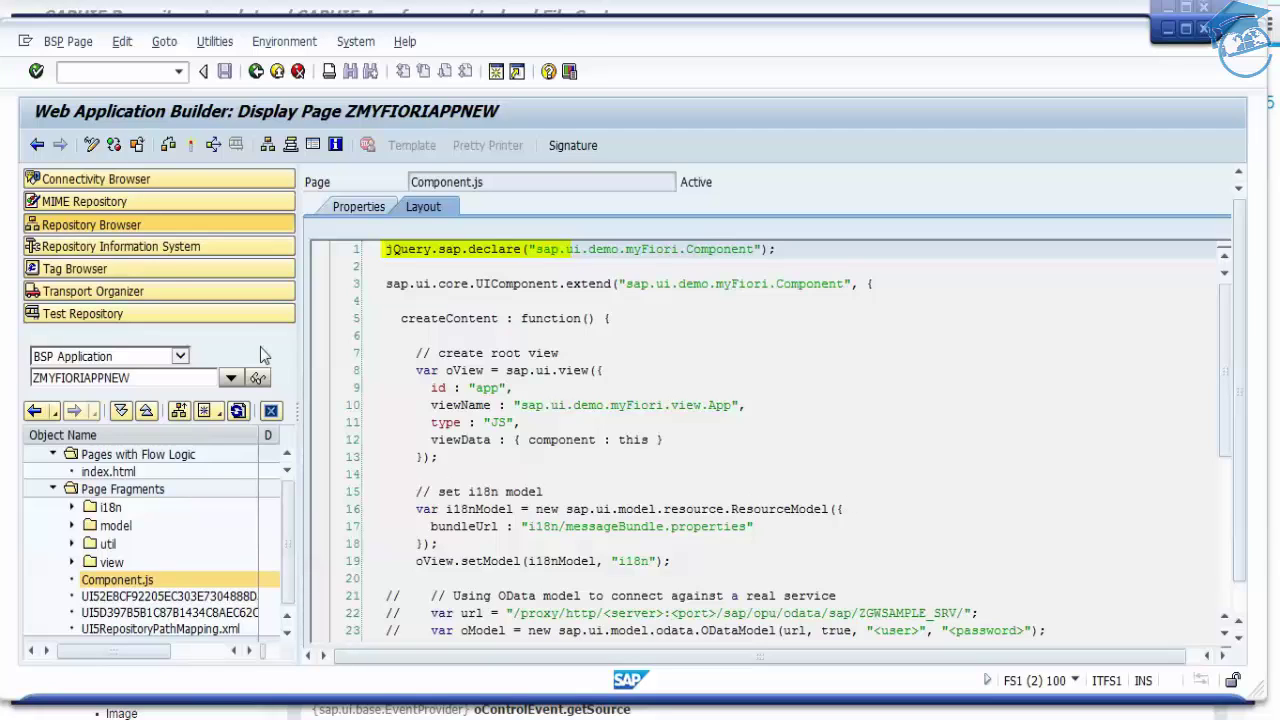
Add the comment line "// ABAP Workbench code" above the first line of Component.js in edit mode, then save and activate it
{"action": "left_click", "coordinate": [91, 146]}
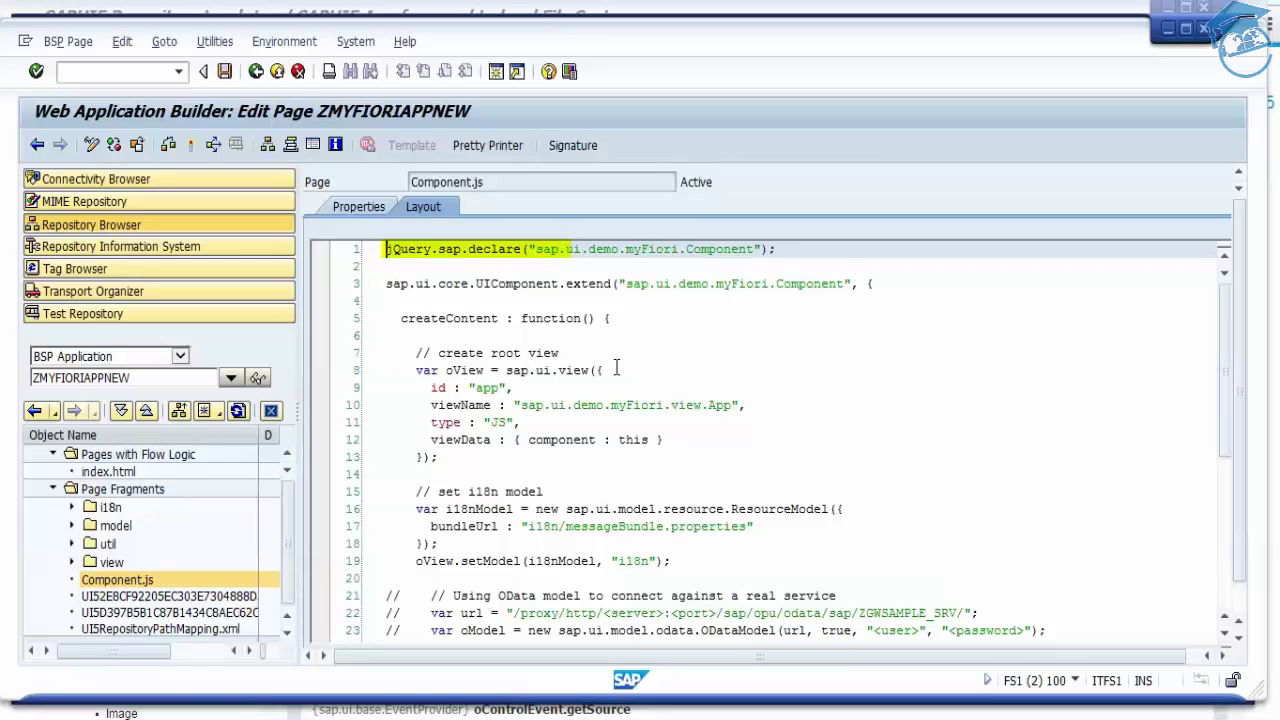
{"action": "key", "text": "Return"}
{"action": "key", "text": "Up"}
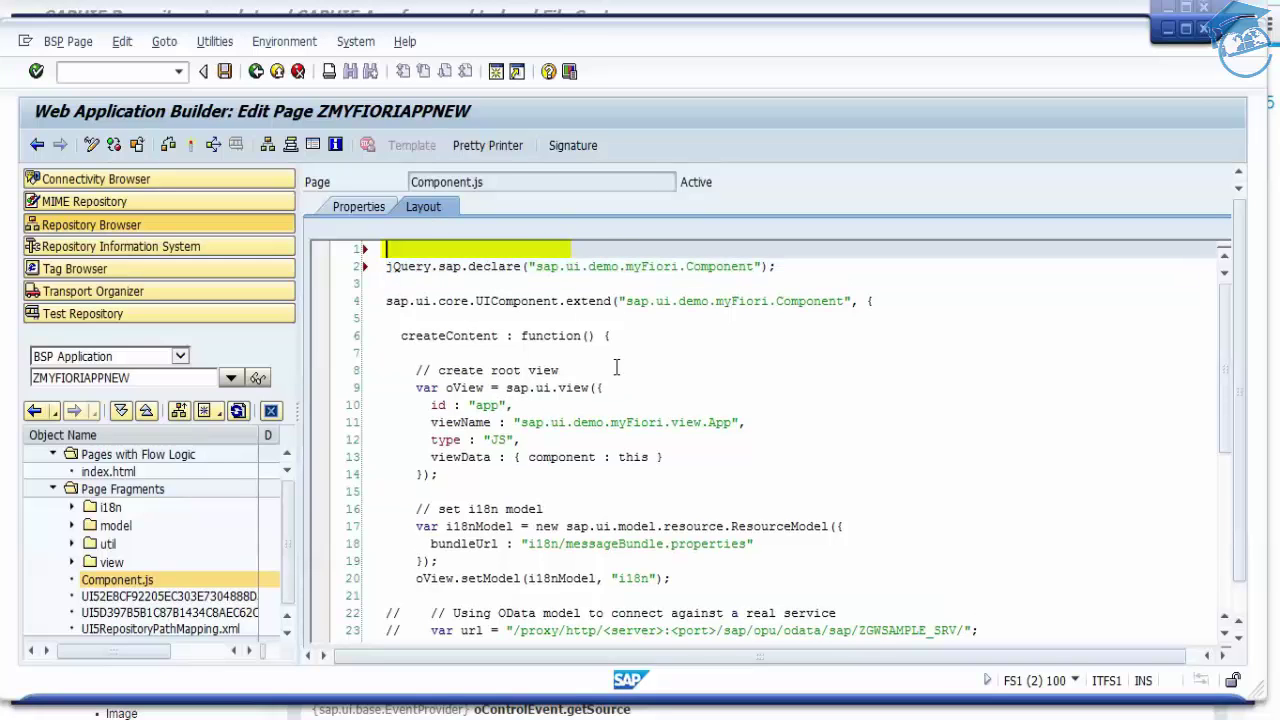
{"action": "type", "text": "// ABAP Workben"}
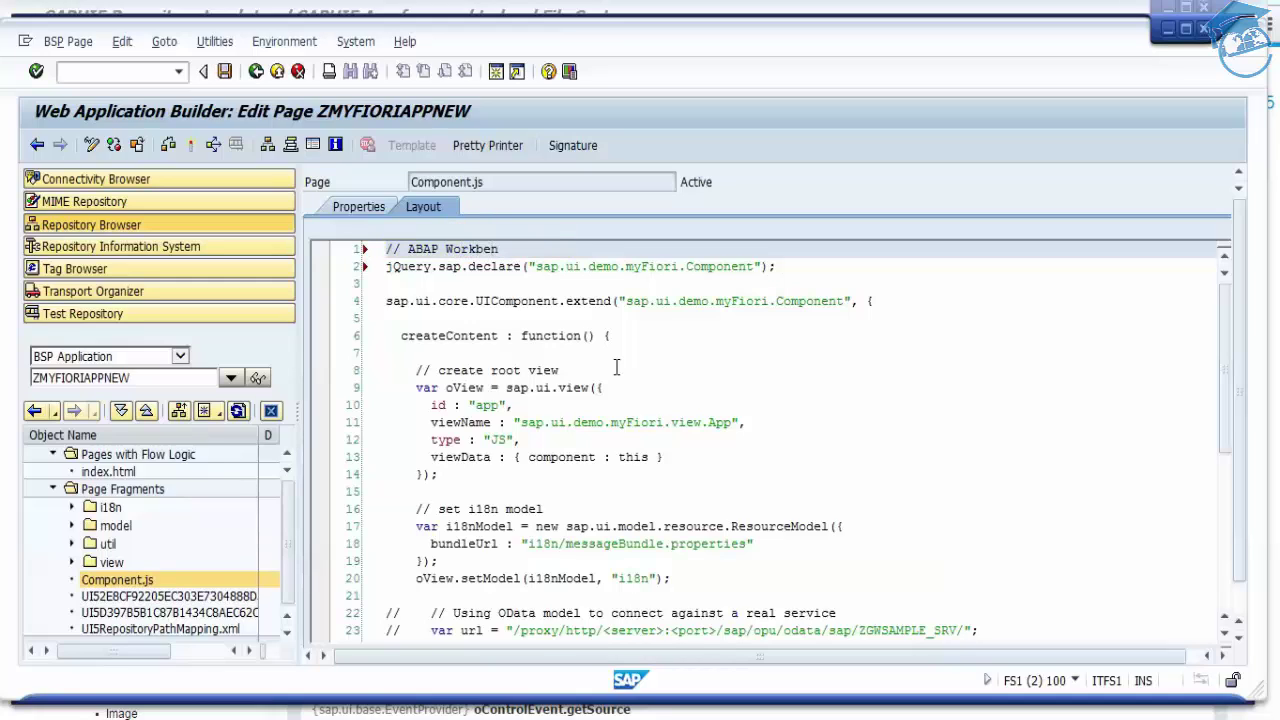
{"action": "type", "text": "ch code"}
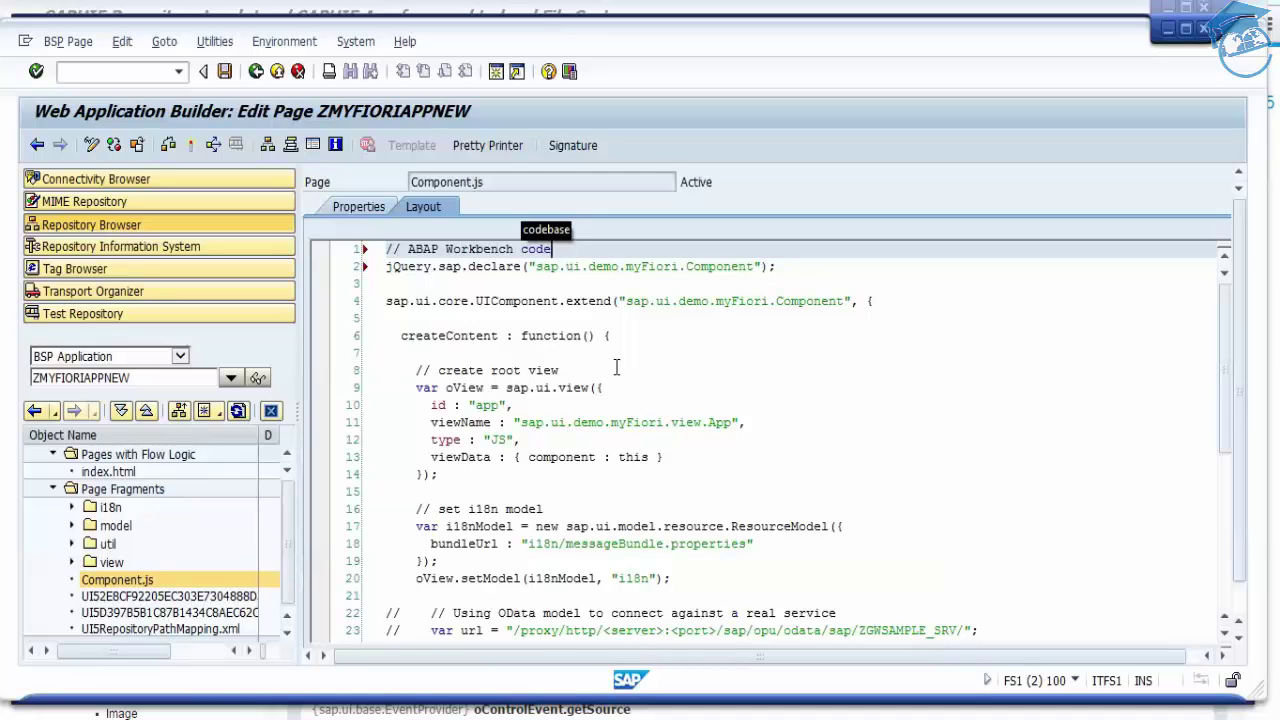
{"action": "key", "text": "ctrl+s"}
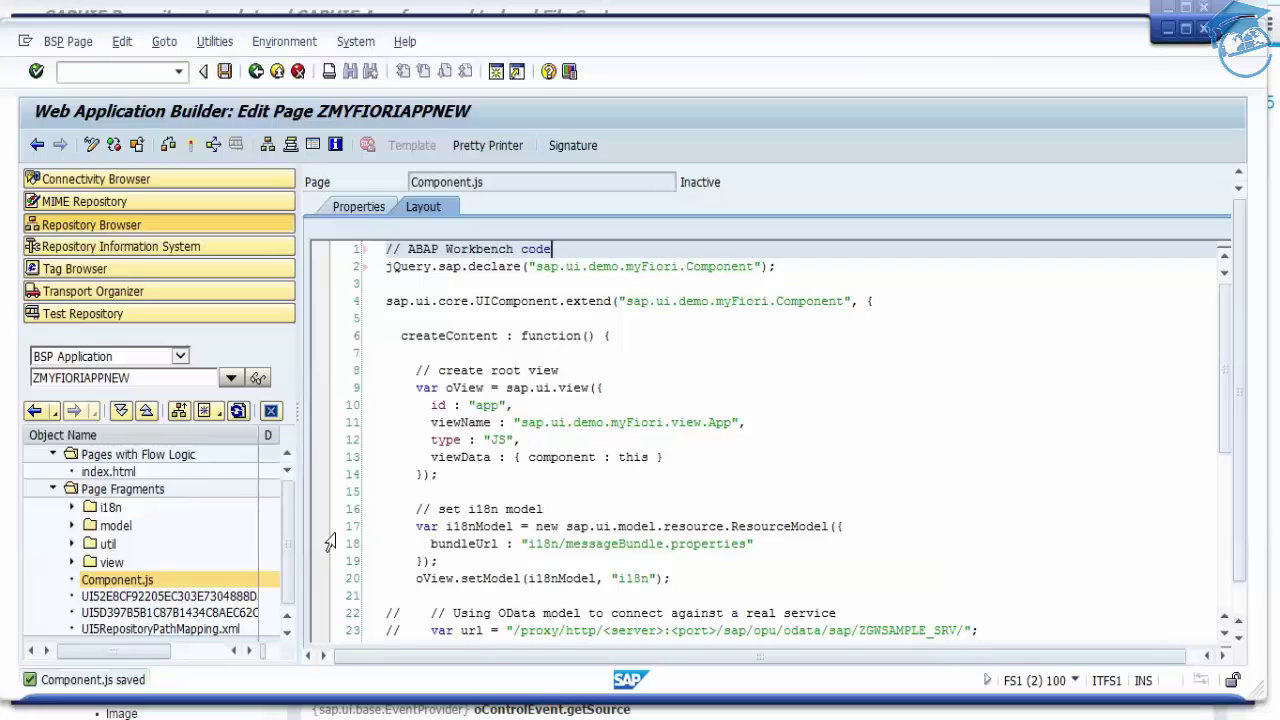
{"action": "left_click", "coordinate": [196, 146]}
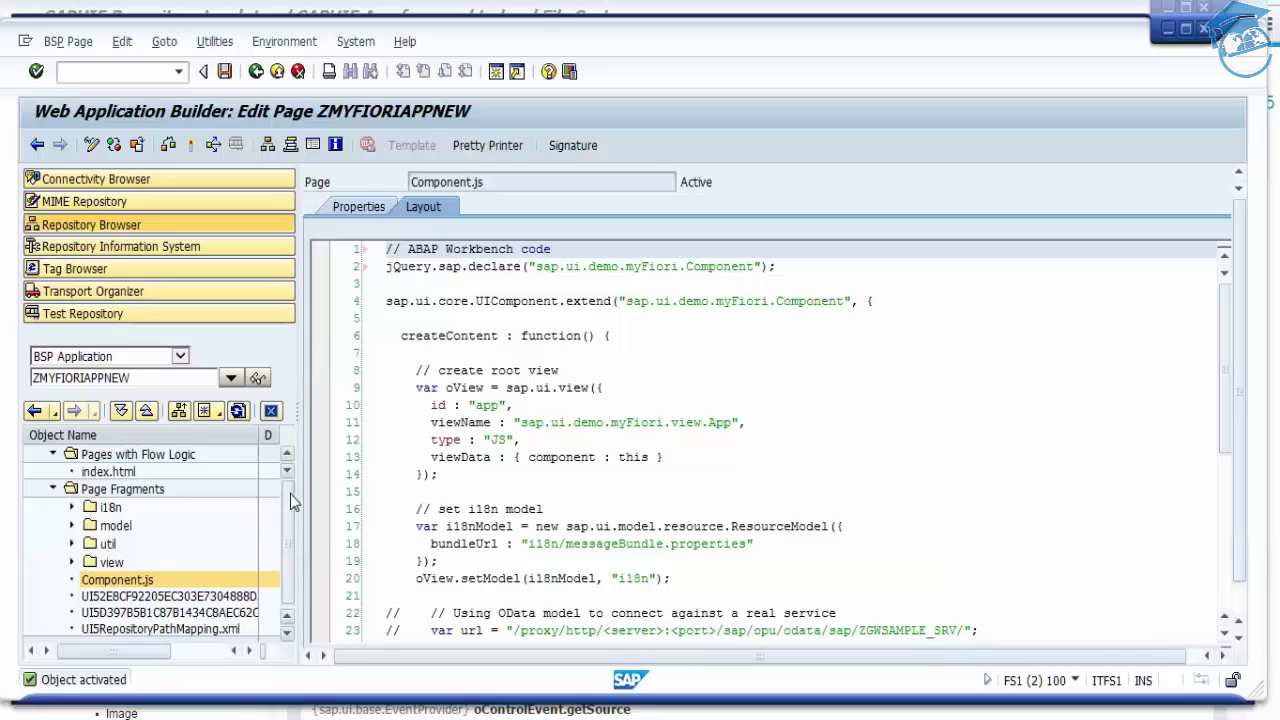
Test the ZMYFIORIAPPNEW application from its root node so that it runs in the browser
{"action": "left_click", "coordinate": [287, 453]}
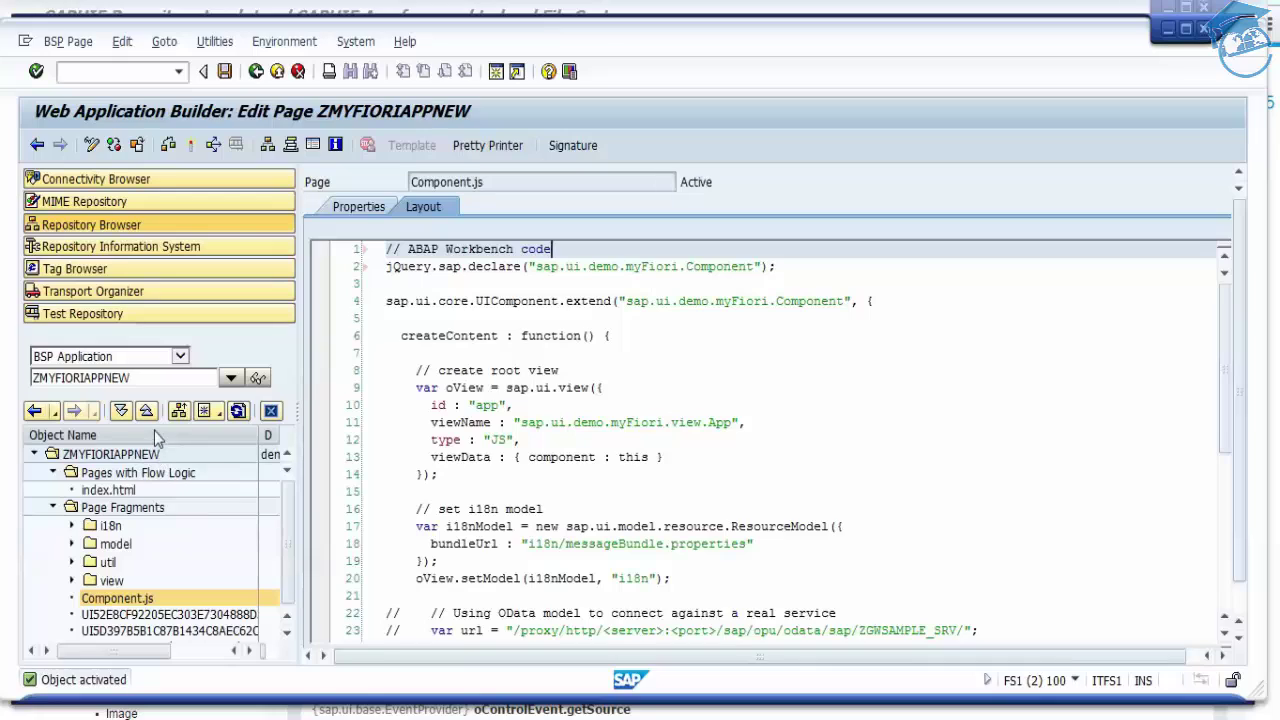
{"action": "left_click", "coordinate": [114, 456]}
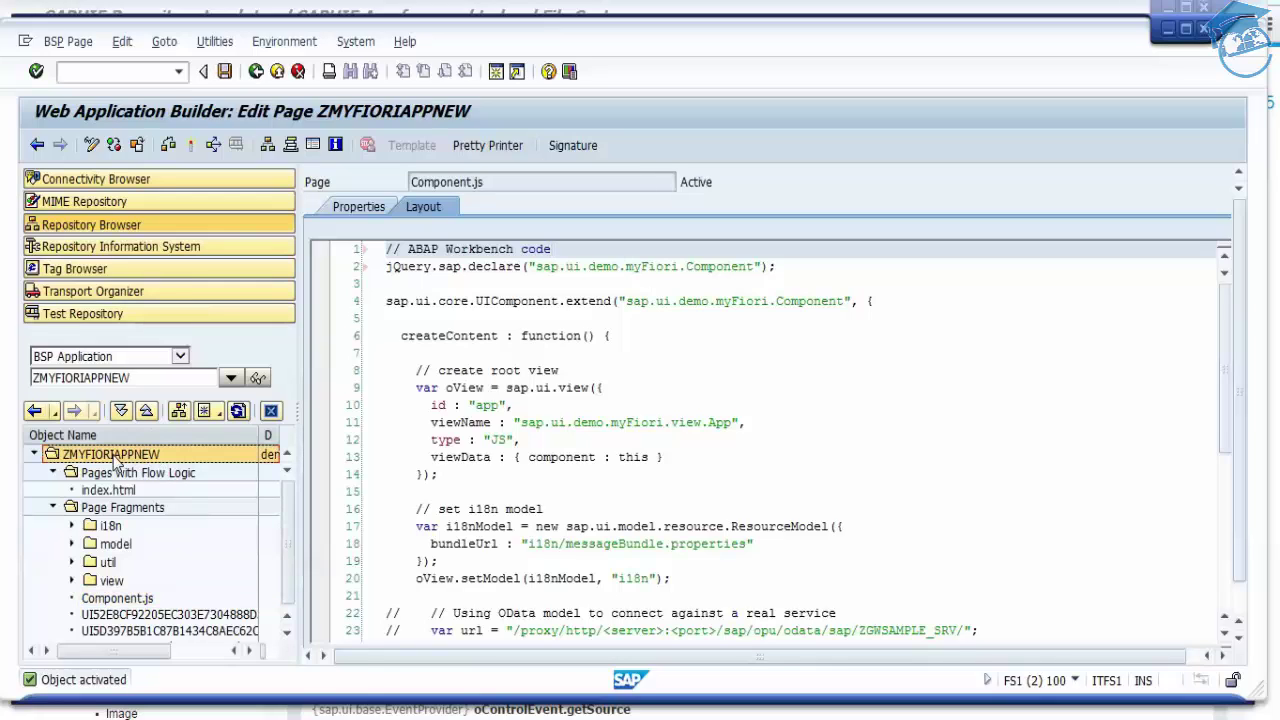
{"action": "right_click", "coordinate": [115, 456]}
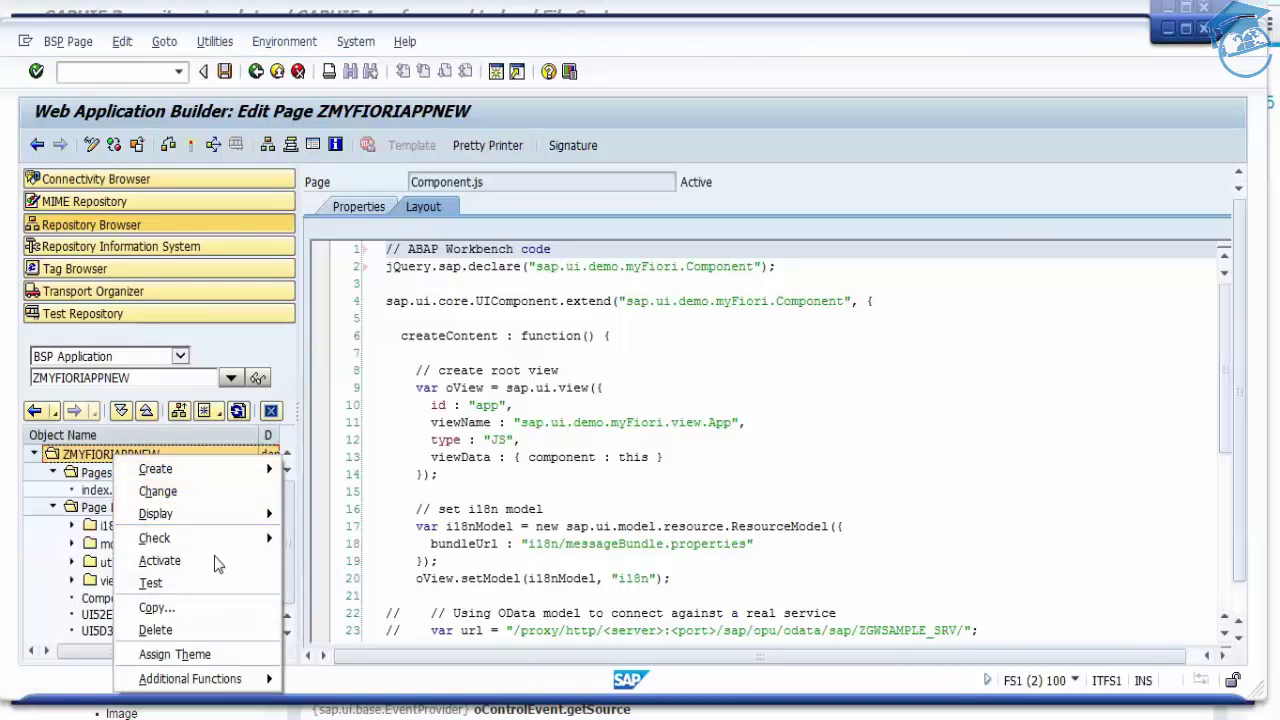
{"action": "left_click", "coordinate": [196, 594]}
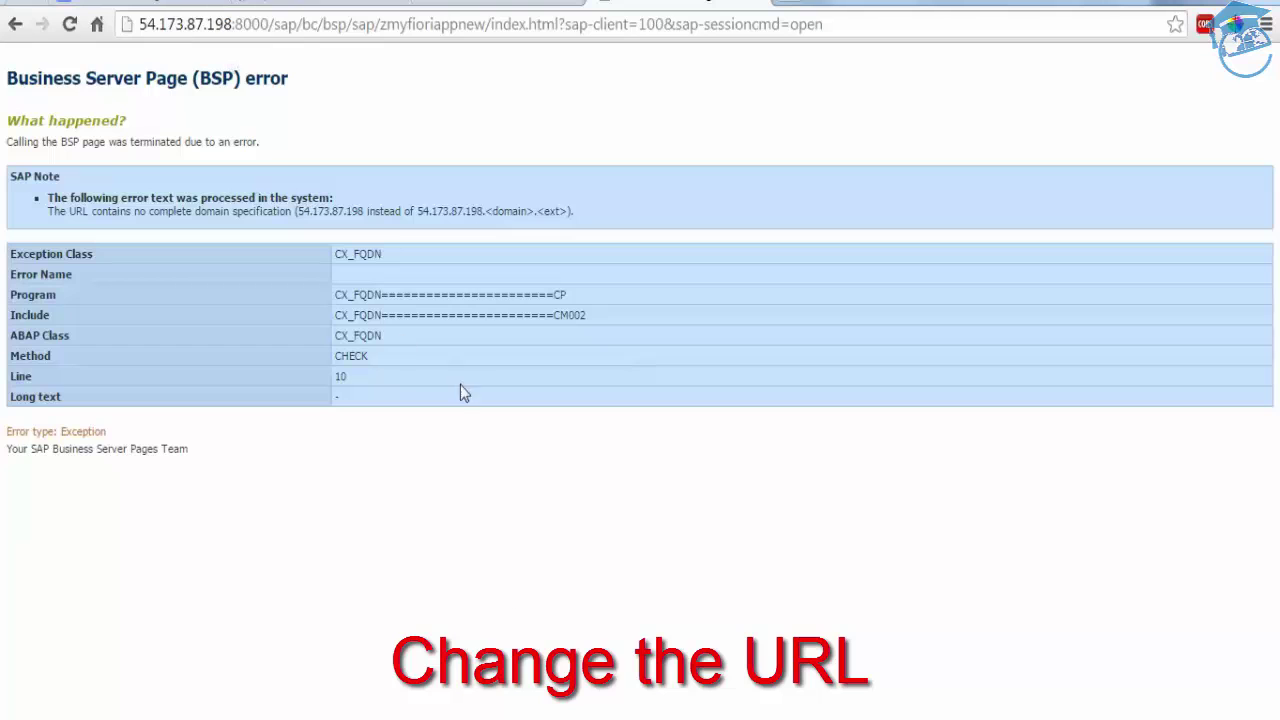
Check the application server address in the FS1 connection properties in SAP Logon and put the logon window away
{"action": "mouse_move", "coordinate": [357, 715]}
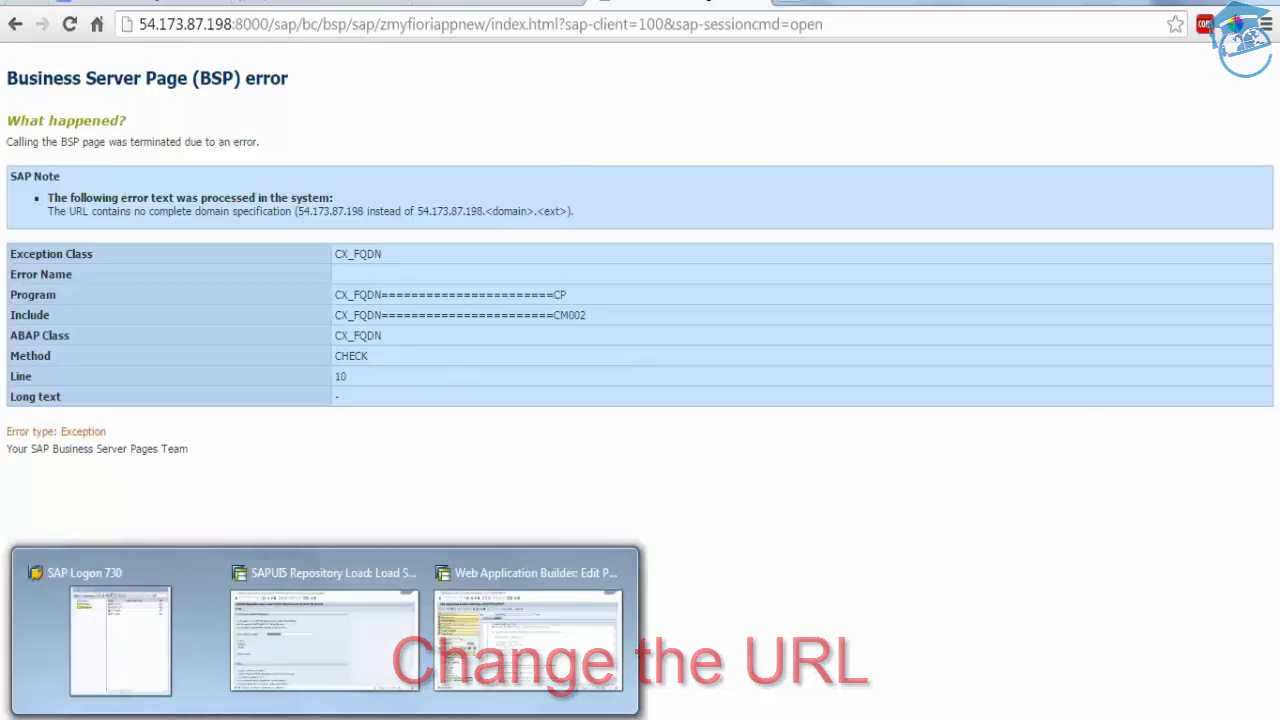
{"action": "left_click", "coordinate": [120, 620]}
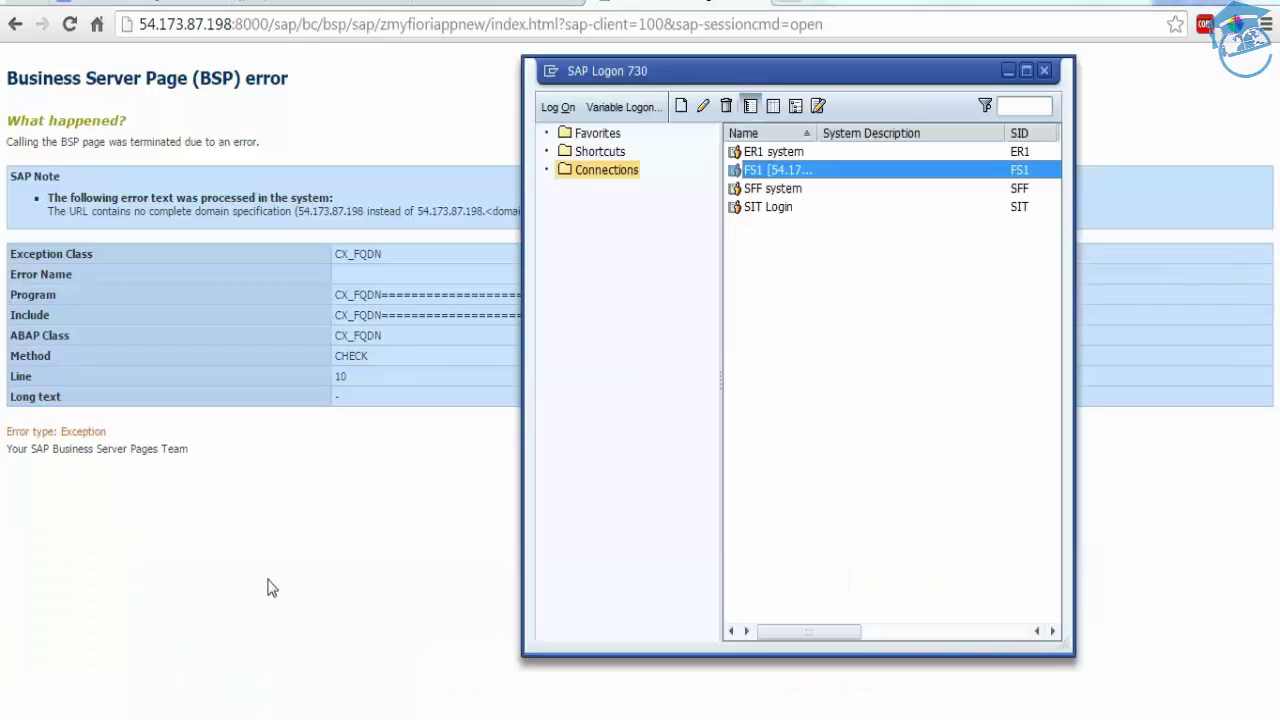
{"action": "right_click", "coordinate": [769, 173]}
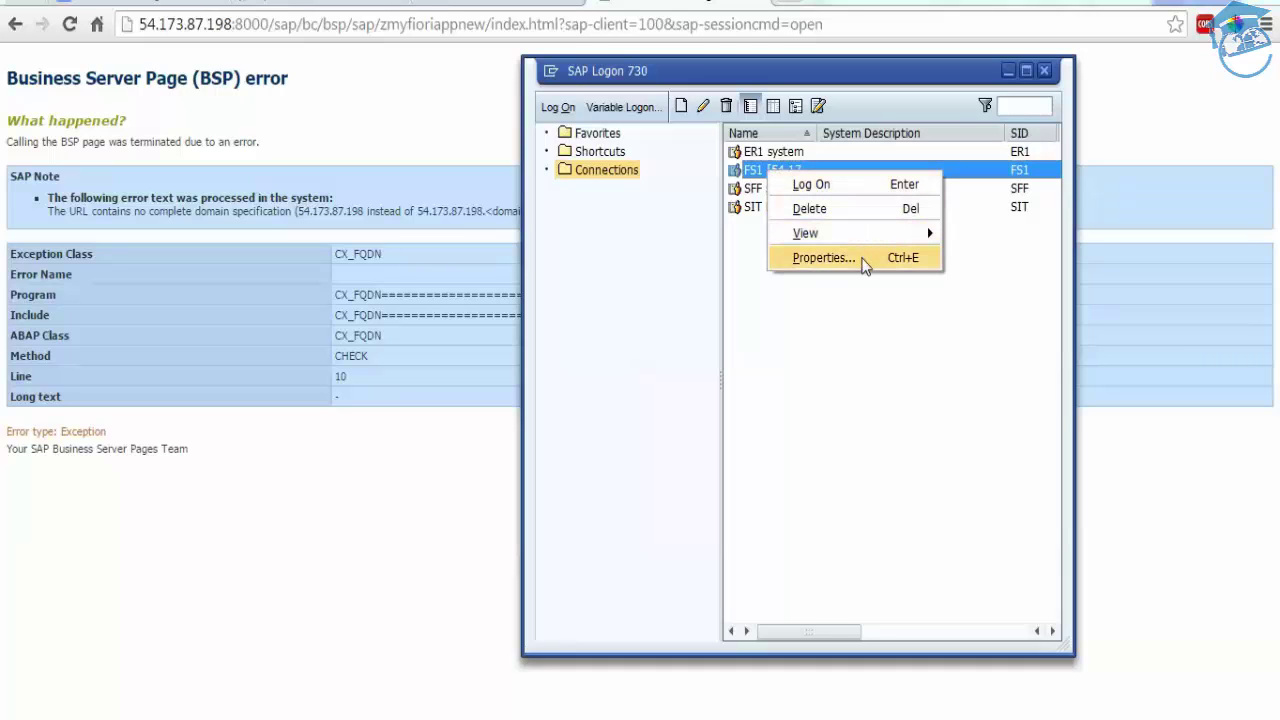
{"action": "left_click", "coordinate": [824, 258]}
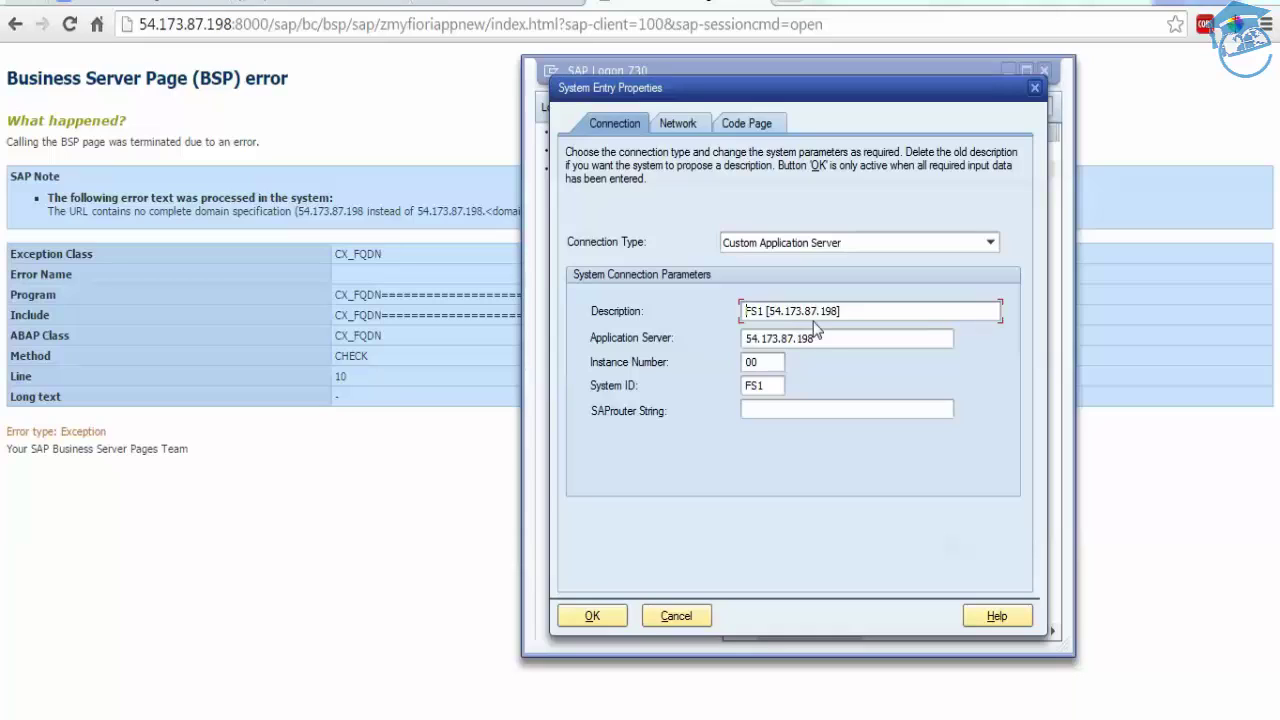
{"action": "double_click", "coordinate": [830, 338]}
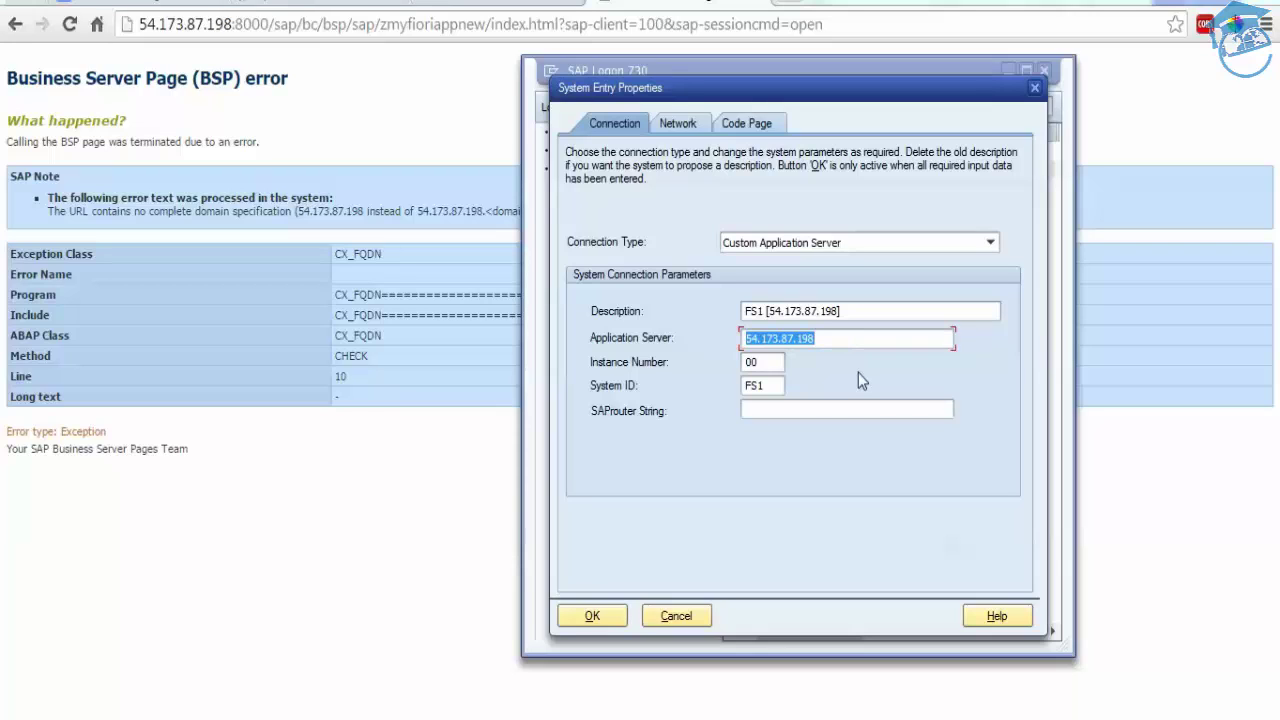
{"action": "key", "text": "Return"}
{"action": "left_click", "coordinate": [1008, 72]}
Remove the query parameters after index.html from the application's browser address and load the shortened address
{"action": "left_click", "coordinate": [72, 25]}
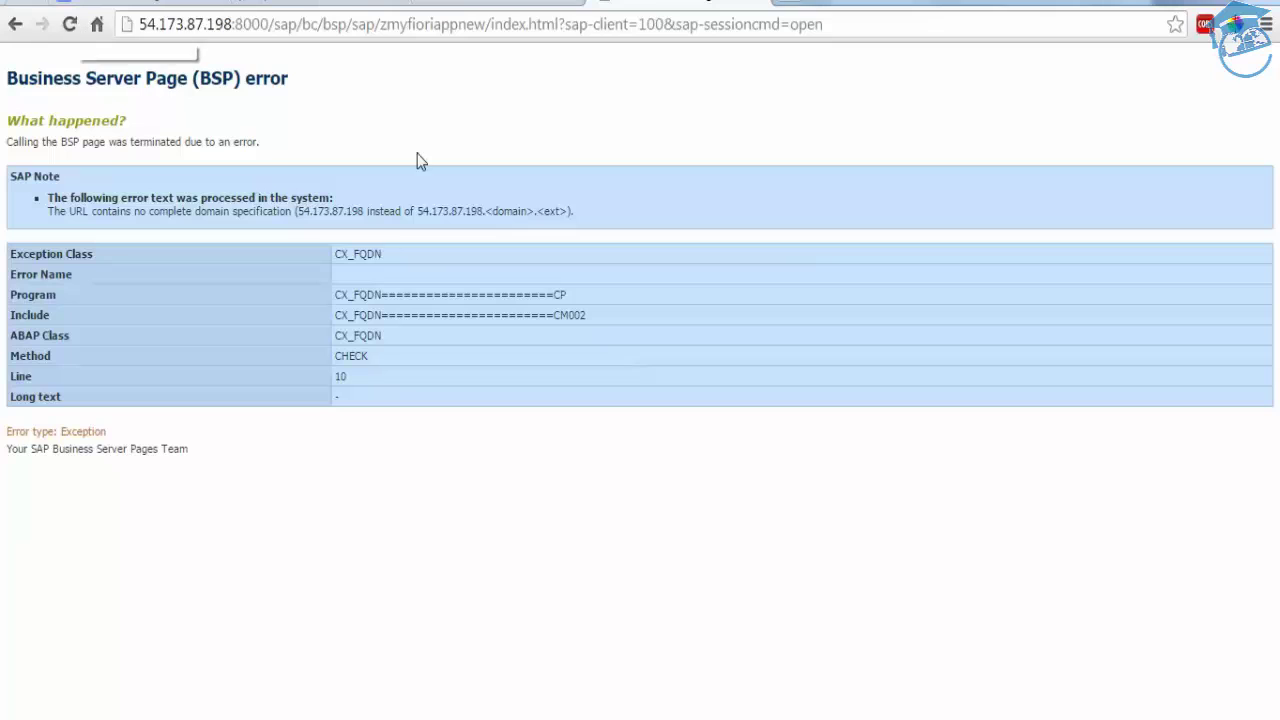
{"action": "left_click_drag", "start_coordinate": [558, 24], "coordinate": [871, 49]}
{"action": "key", "text": "BackSpace"}
{"action": "key", "text": "Return"}
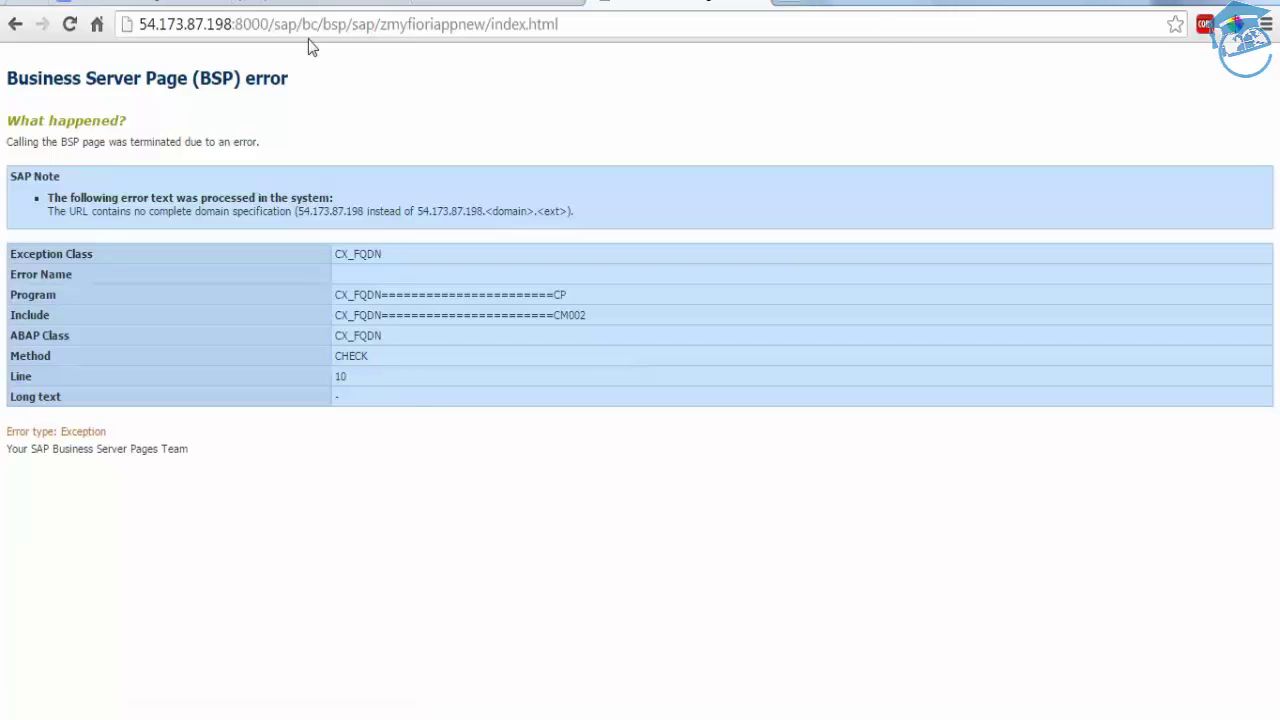
Try loading the application with "bsp" replaced by "sap_ui5" in its browser address
{"action": "left_click", "coordinate": [590, 24]}
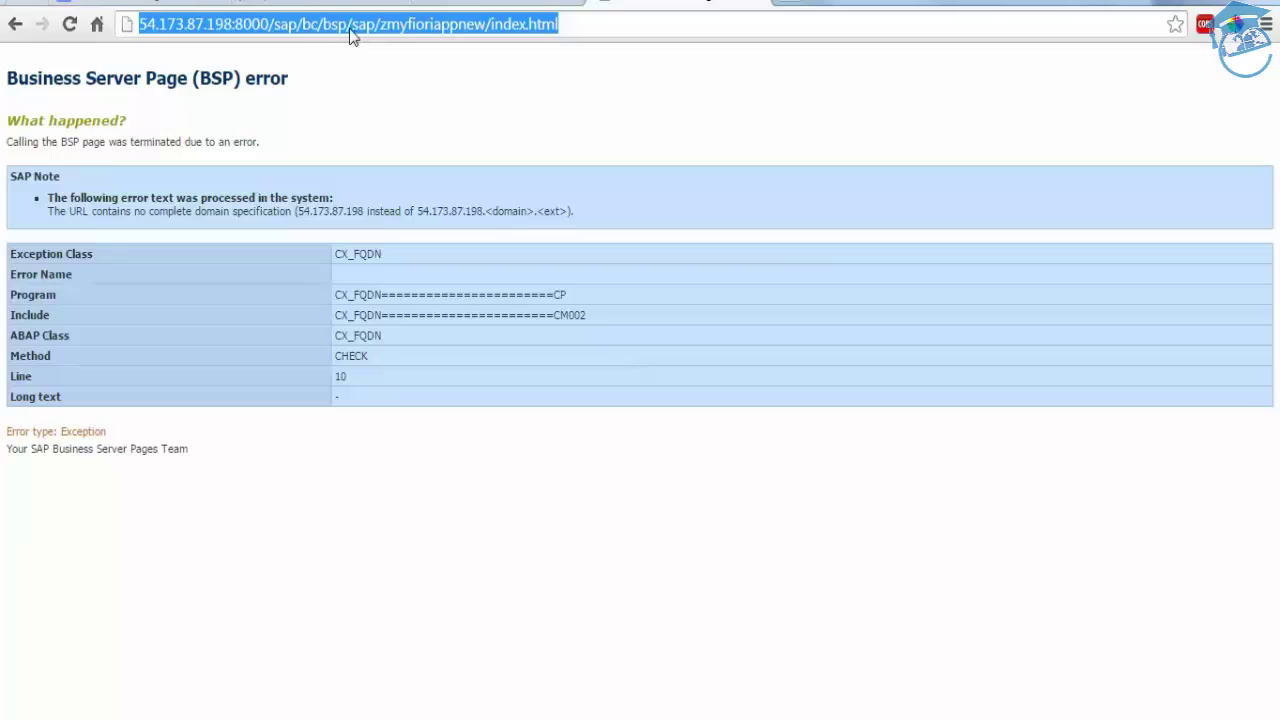
{"action": "left_click", "coordinate": [346, 24]}
{"action": "left_click_drag", "start_coordinate": [346, 24], "coordinate": [322, 24]}
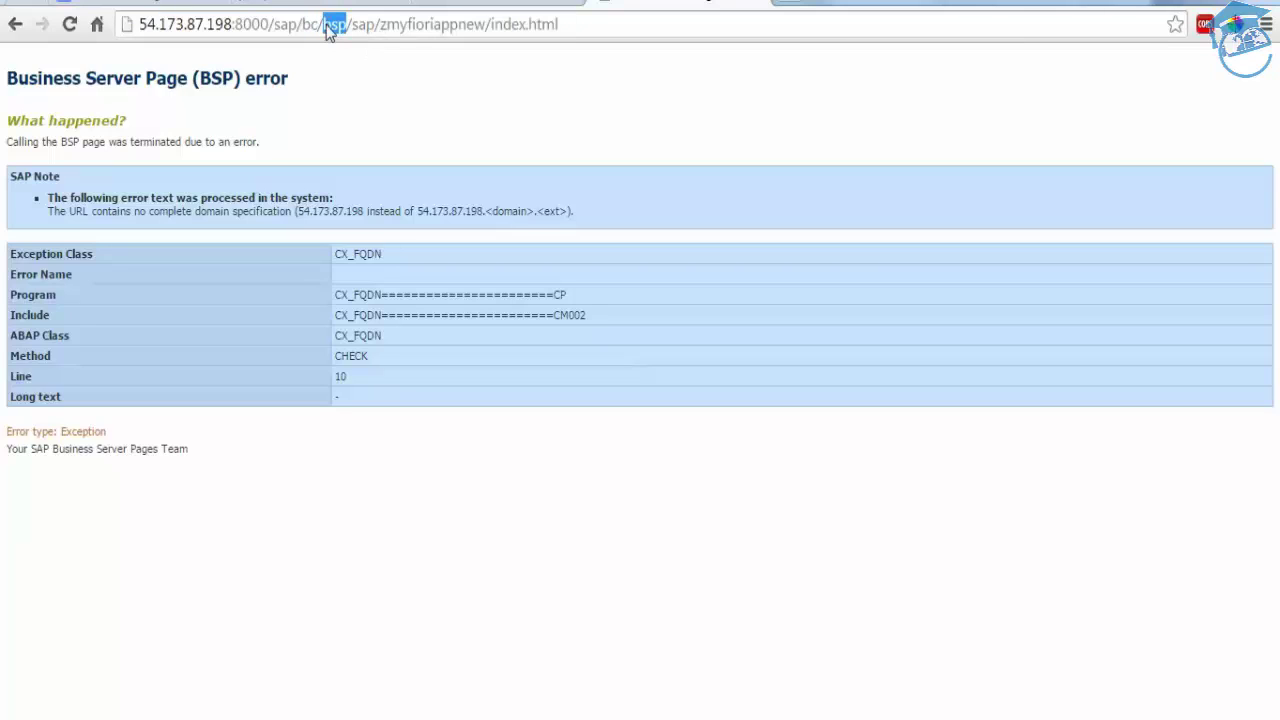
{"action": "type", "text": "sap_ui"}
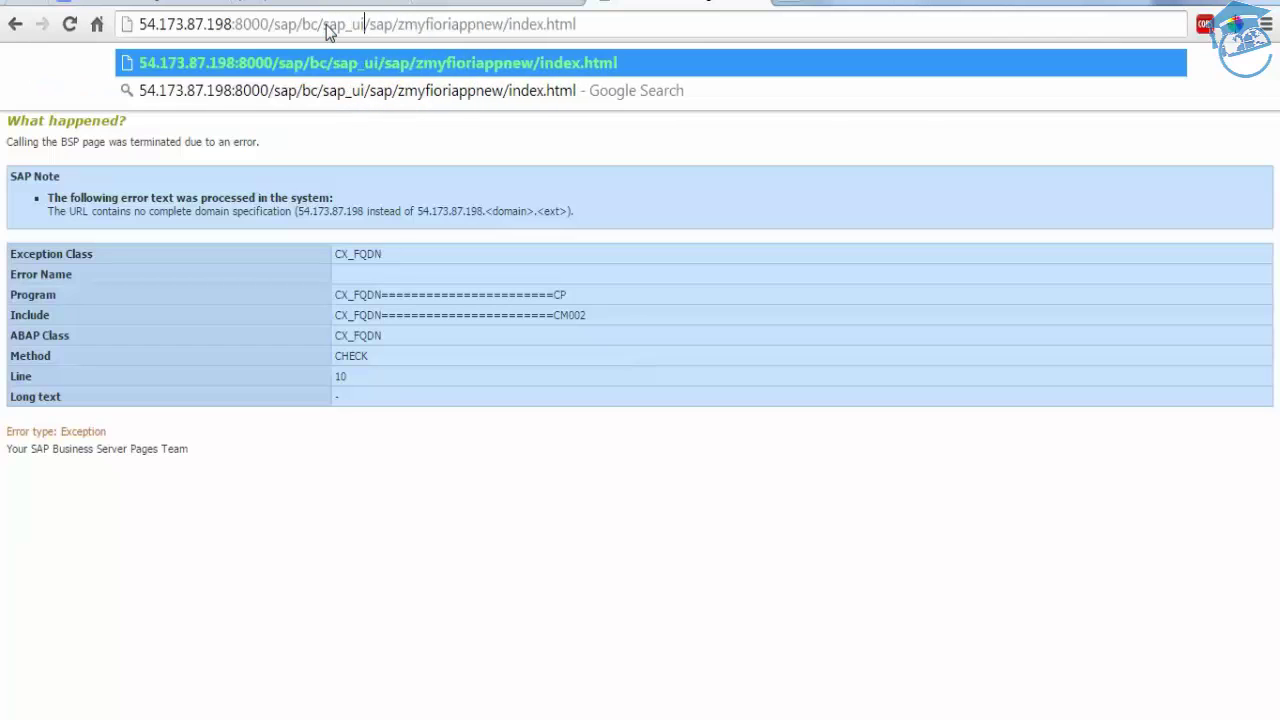
{"action": "type", "text": "5"}
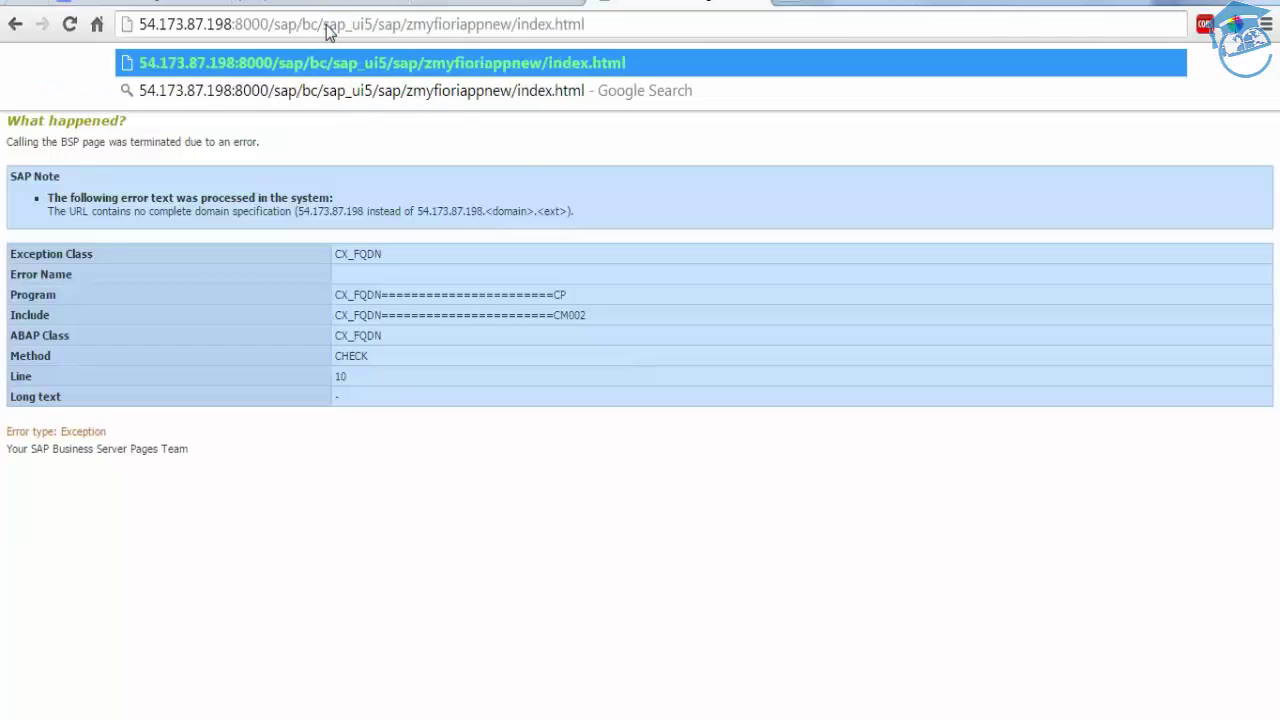
{"action": "key", "text": "Return"}
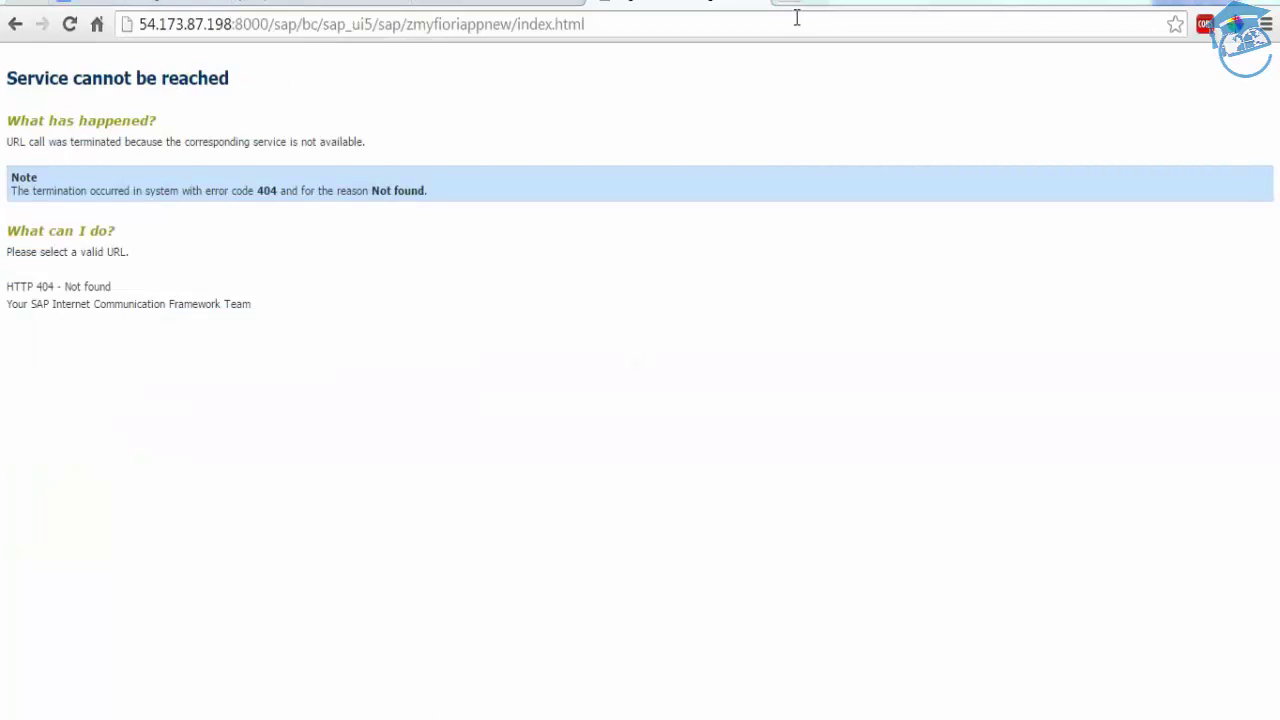
Open the previously visited zmrr application address in a new browser tab to get its ui5_ui5 path
{"action": "key", "text": "ctrl+t"}
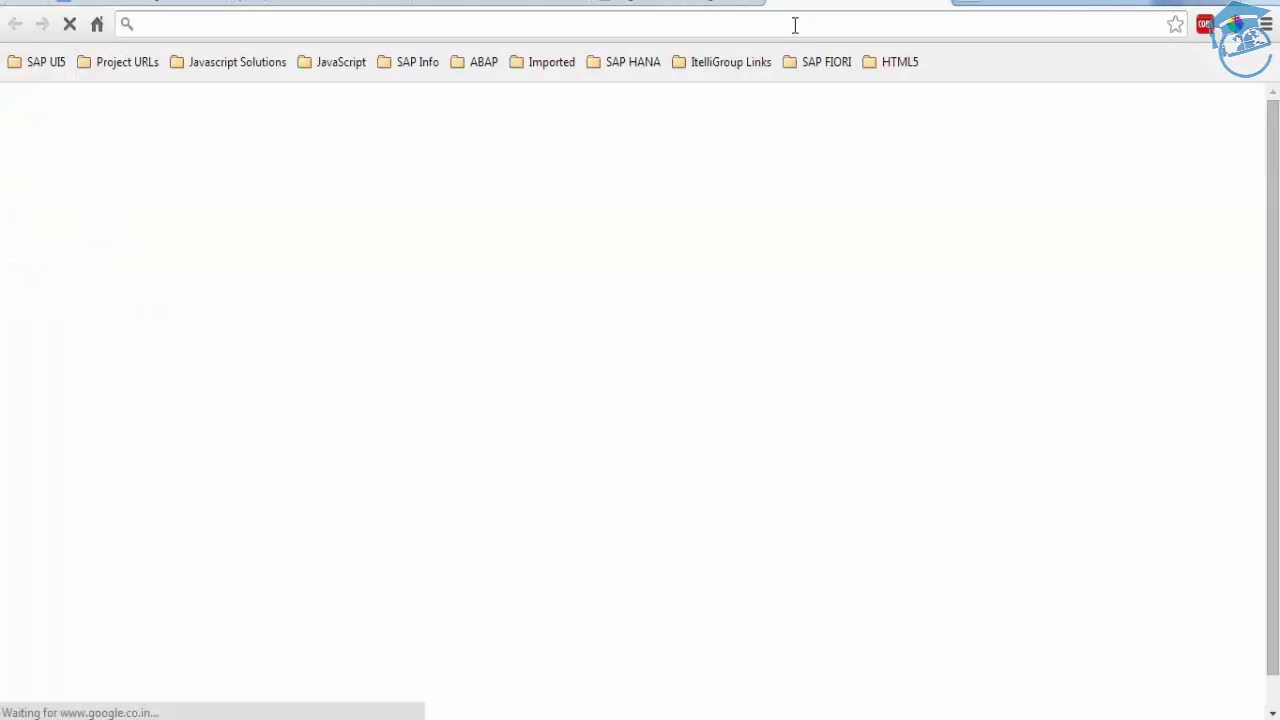
{"action": "type", "text": "zmr"}
{"action": "key", "text": "Down"}
{"action": "key", "text": "Return"}
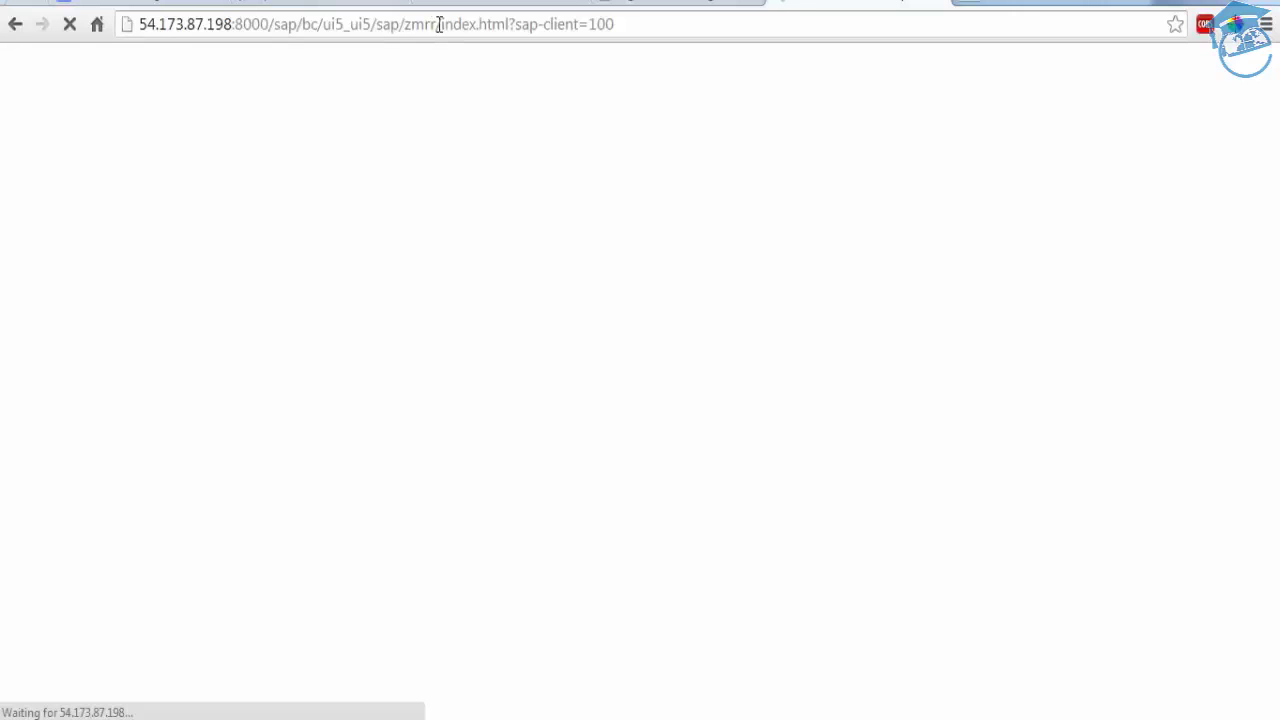
Reuse the ui5_ui5 address with zmyfioriappnew in place of zmrr, keeping index.html?sap-client=100, and load it
{"action": "left_click", "coordinate": [629, 23]}
{"action": "left_click_drag", "start_coordinate": [475, 23], "coordinate": [454, 27]}
{"action": "type", "text": "my"}
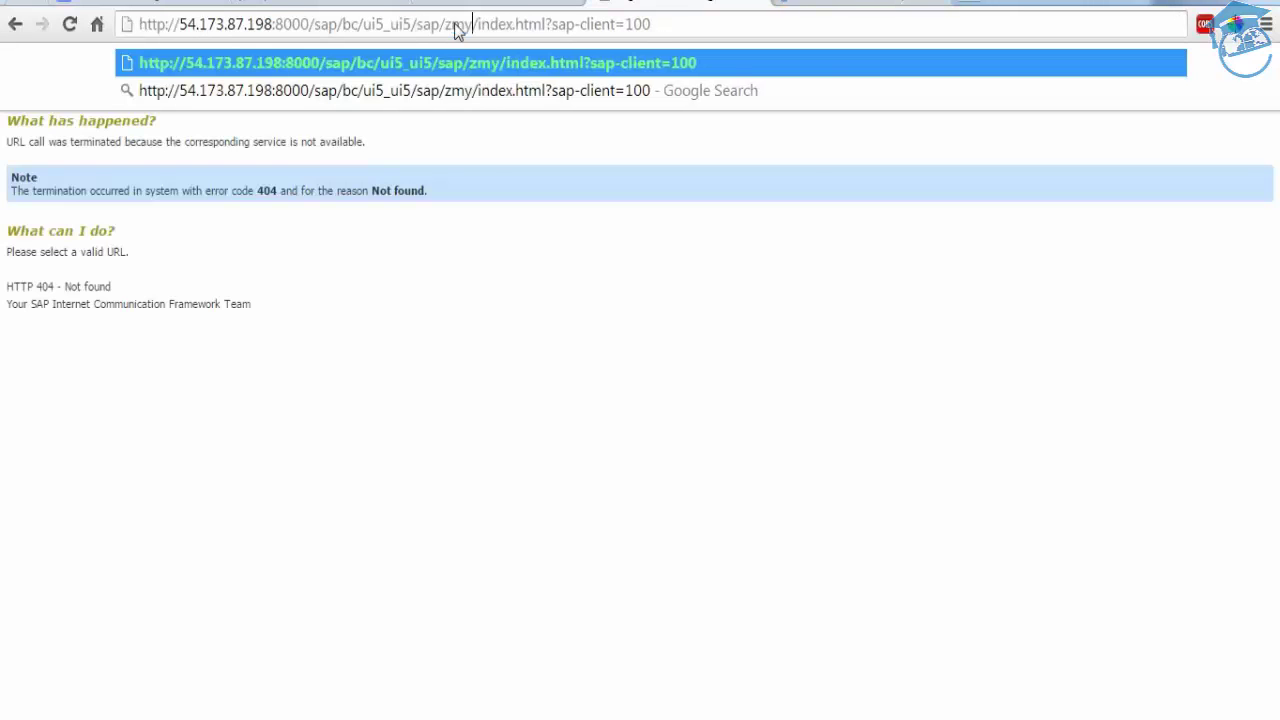
{"action": "type", "text": "fiori"}
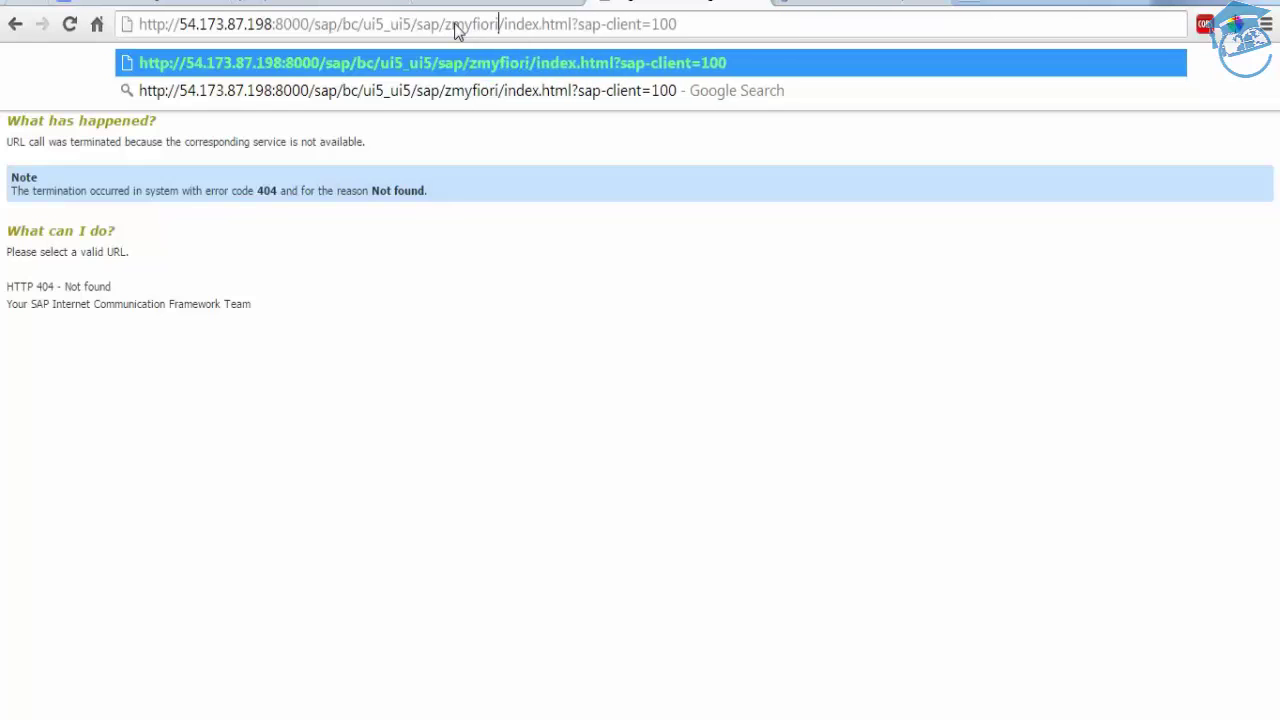
{"action": "type", "text": "appnew"}
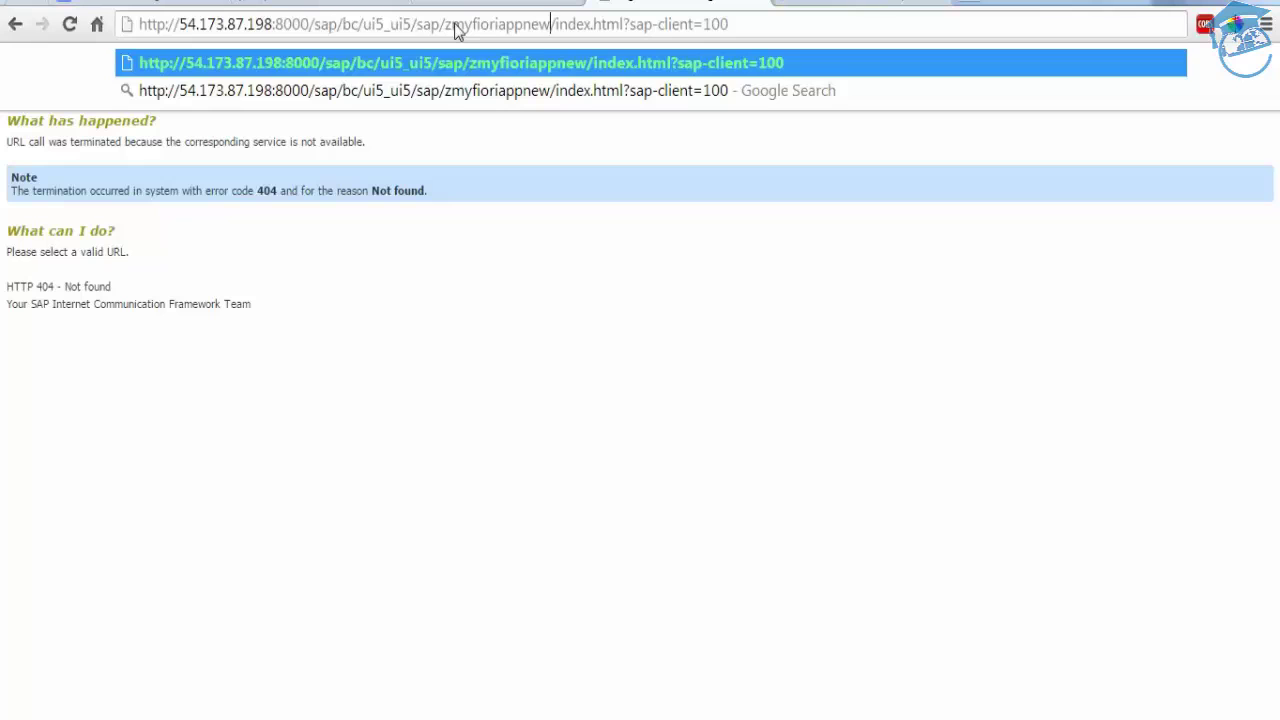
{"action": "key", "text": "Return"}
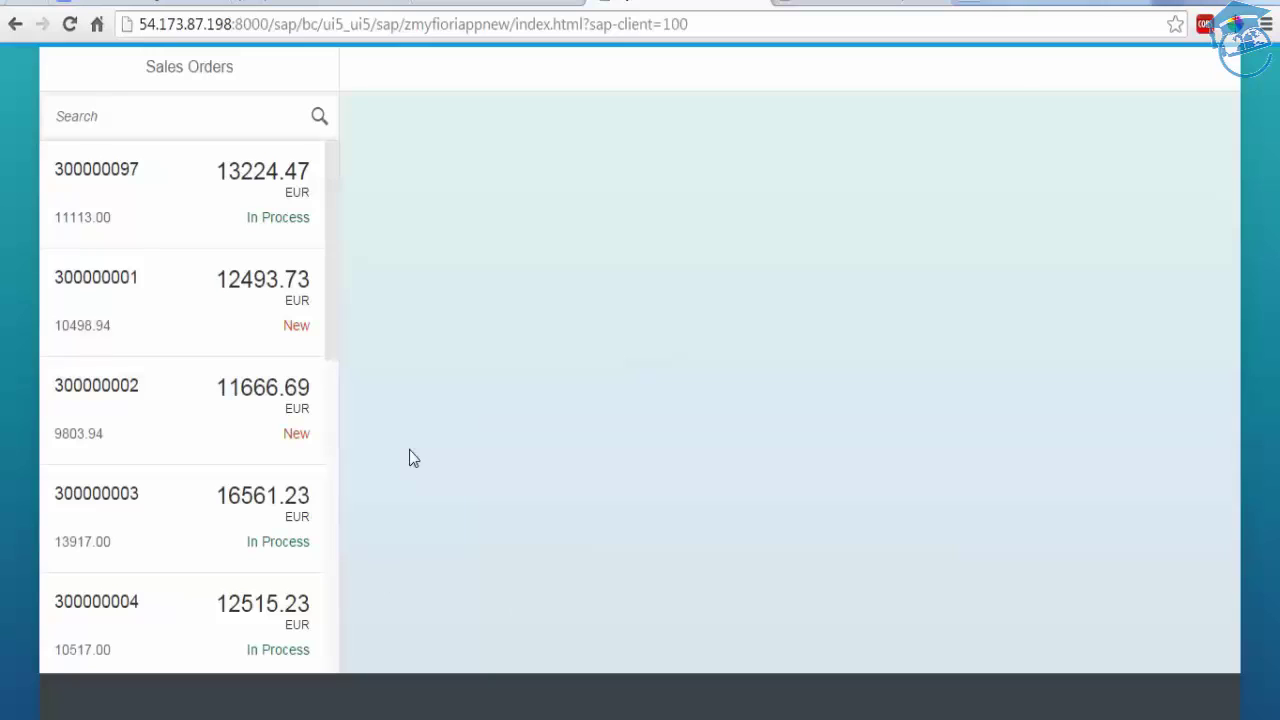
Open the first sales order in the running app and review its details, products and address section
{"action": "left_click", "coordinate": [249, 204]}
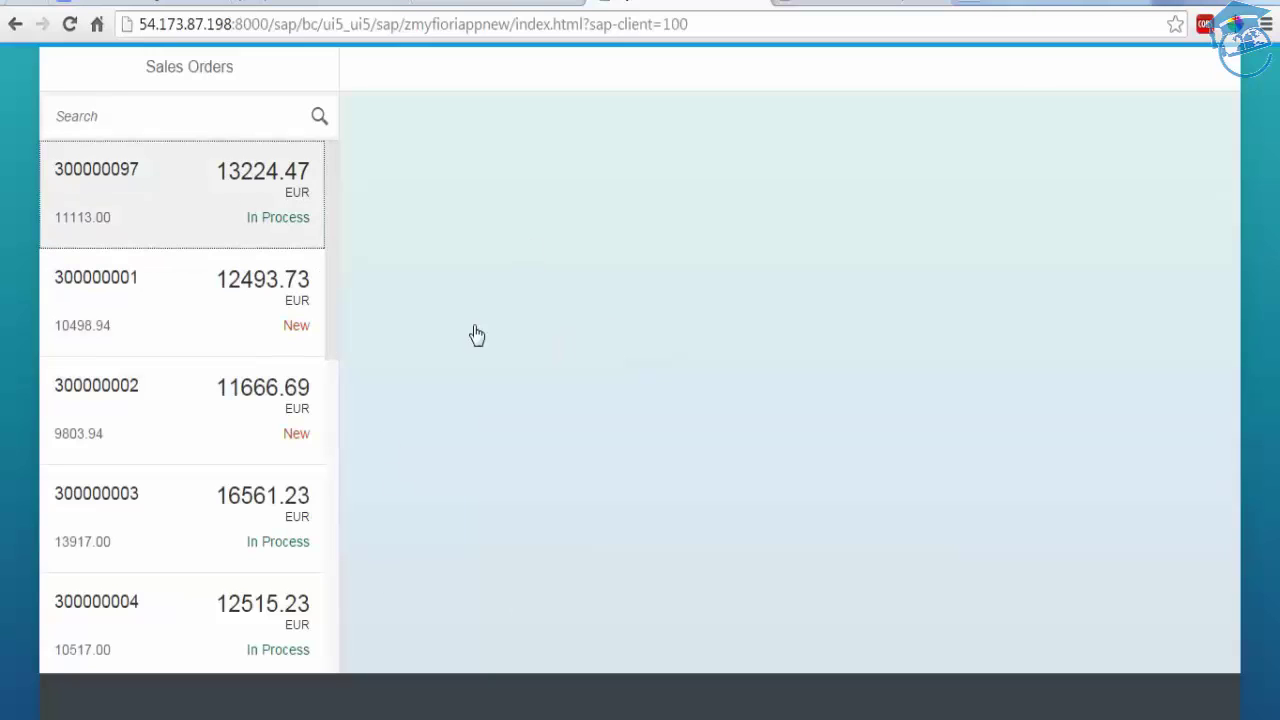
{"action": "scroll", "coordinate": [1230, 533], "scroll_direction": "down", "scroll_amount": 5}
{"action": "left_click_drag", "start_coordinate": [1230, 533], "coordinate": [1225, 146]}
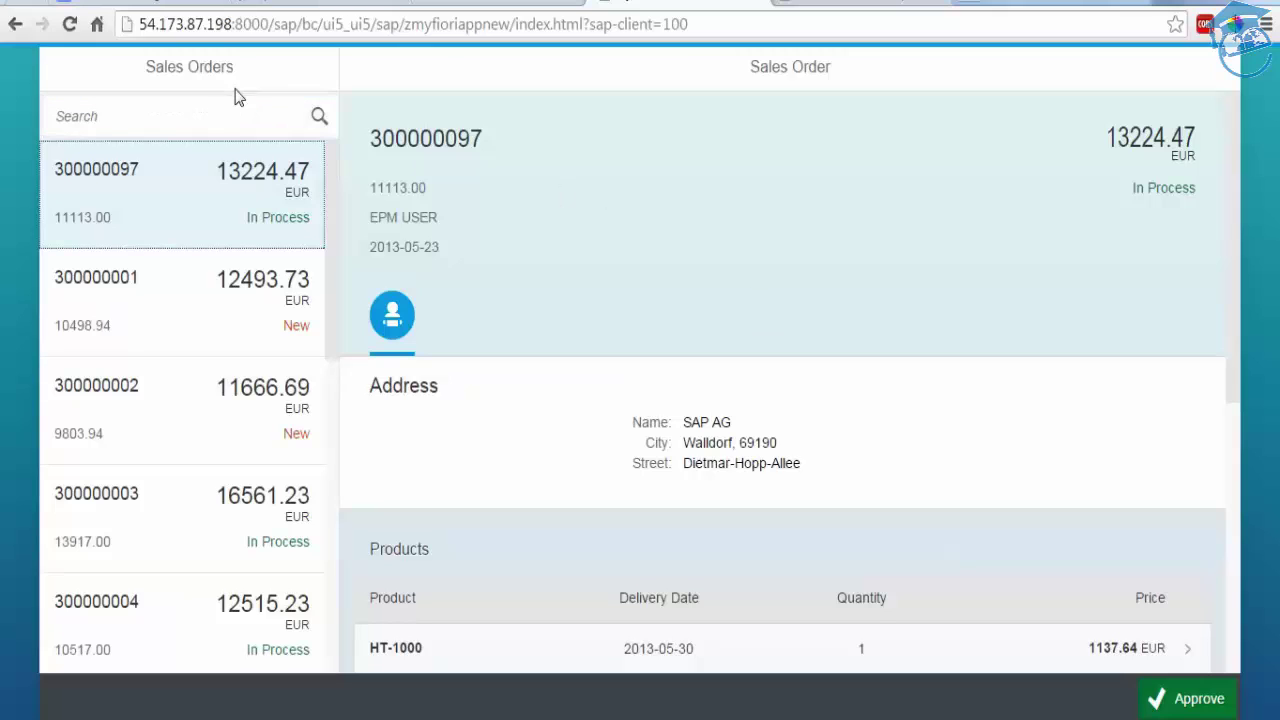
{"action": "left_click", "coordinate": [389, 322]}
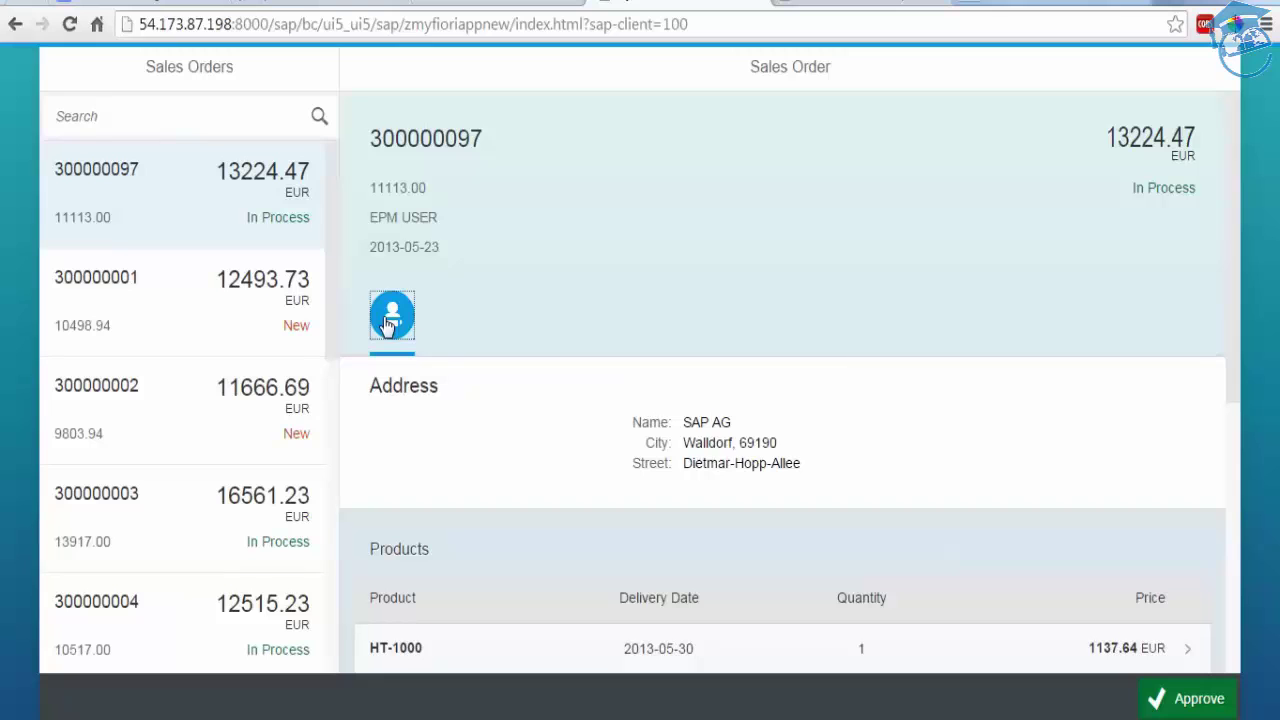
Switch to the SAPUI5 Repository Load session in SAP GUI and leave the report for the SAP Easy Access menu
{"action": "mouse_move", "coordinate": [330, 716]}
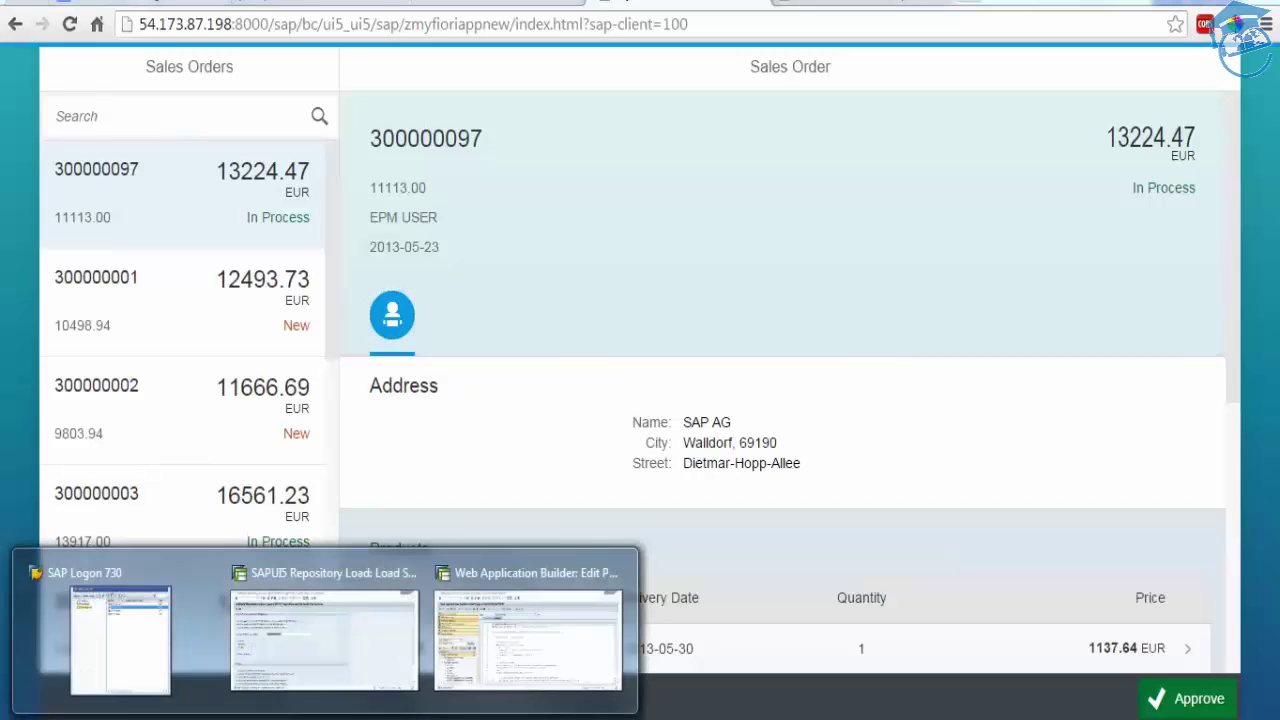
{"action": "left_click", "coordinate": [365, 675]}
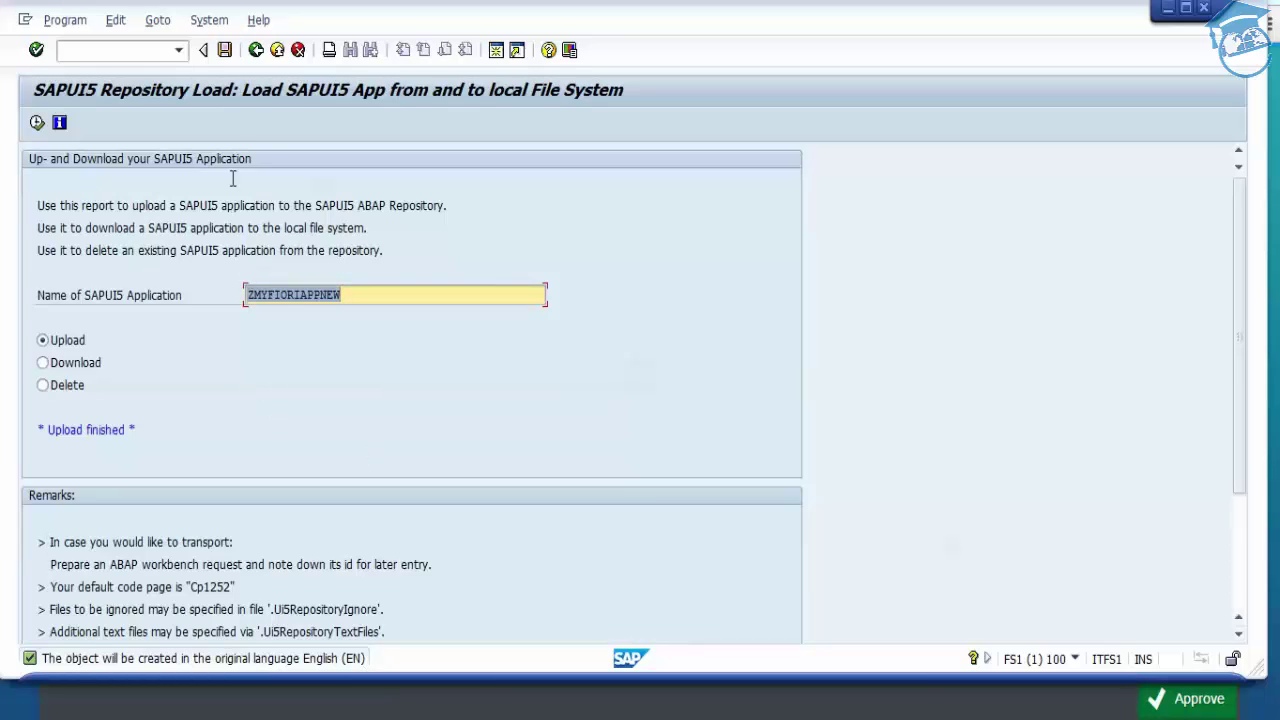
{"action": "left_click", "coordinate": [278, 52]}
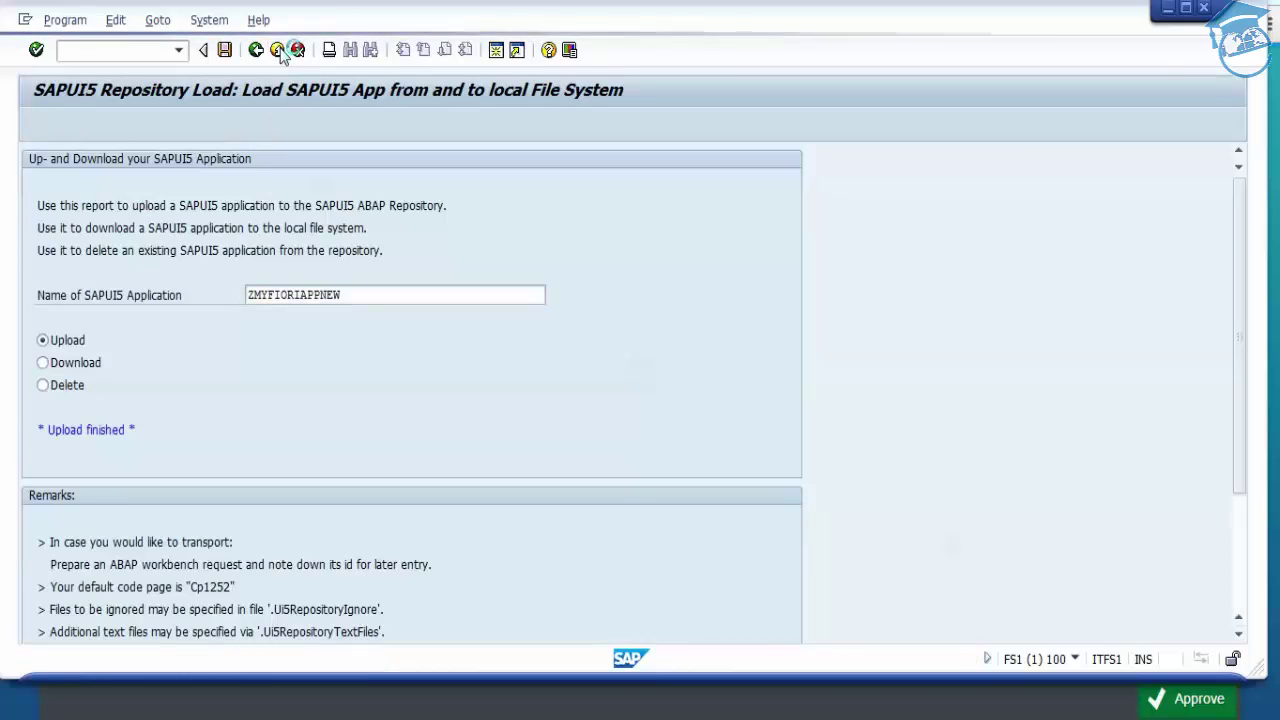
{"action": "left_click", "coordinate": [279, 51]}
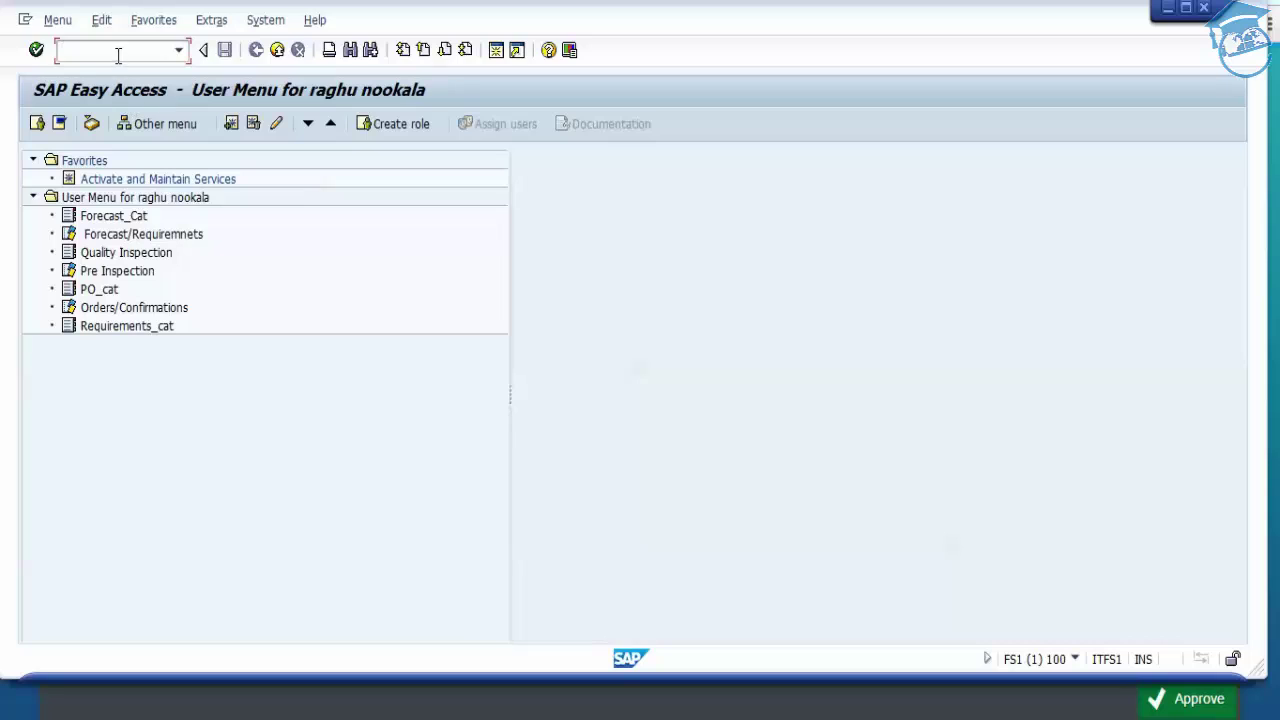
Start transaction se38 and execute the program /UI5/UI5_REPOSITORY_LOAD
{"action": "type", "text": "se38"}
{"action": "key", "text": "Return"}
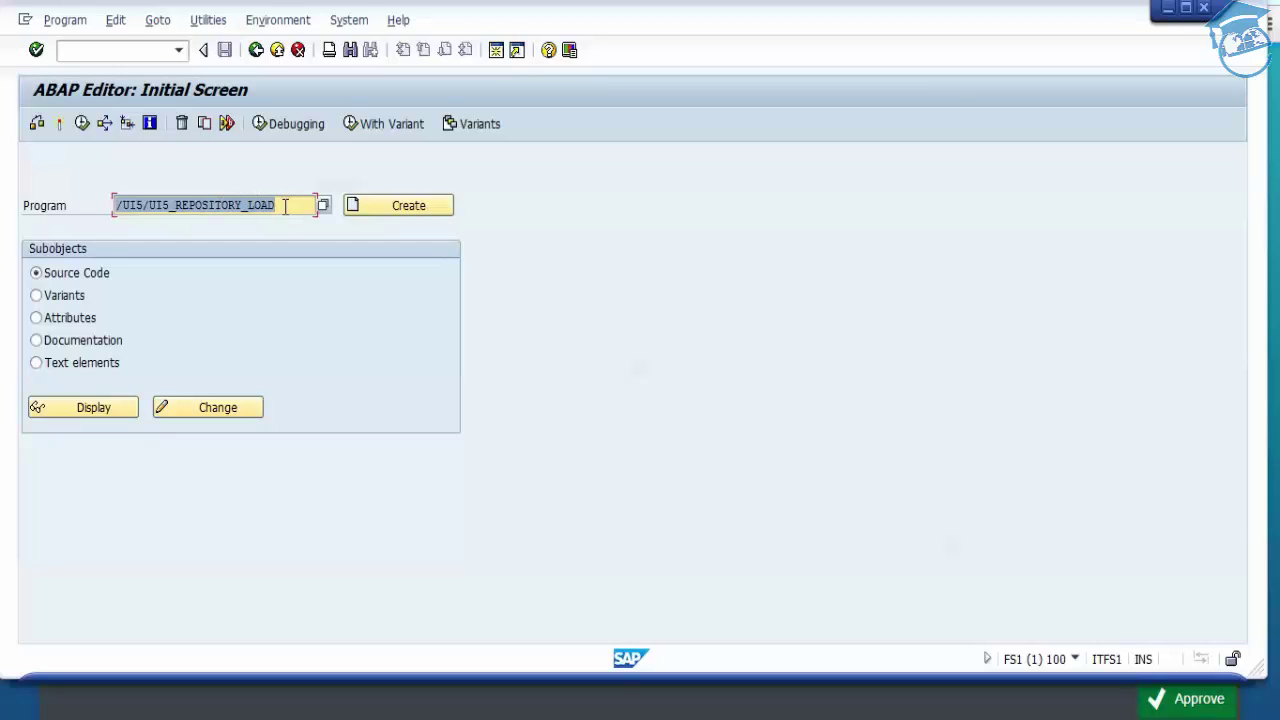
{"action": "left_click", "coordinate": [83, 128]}
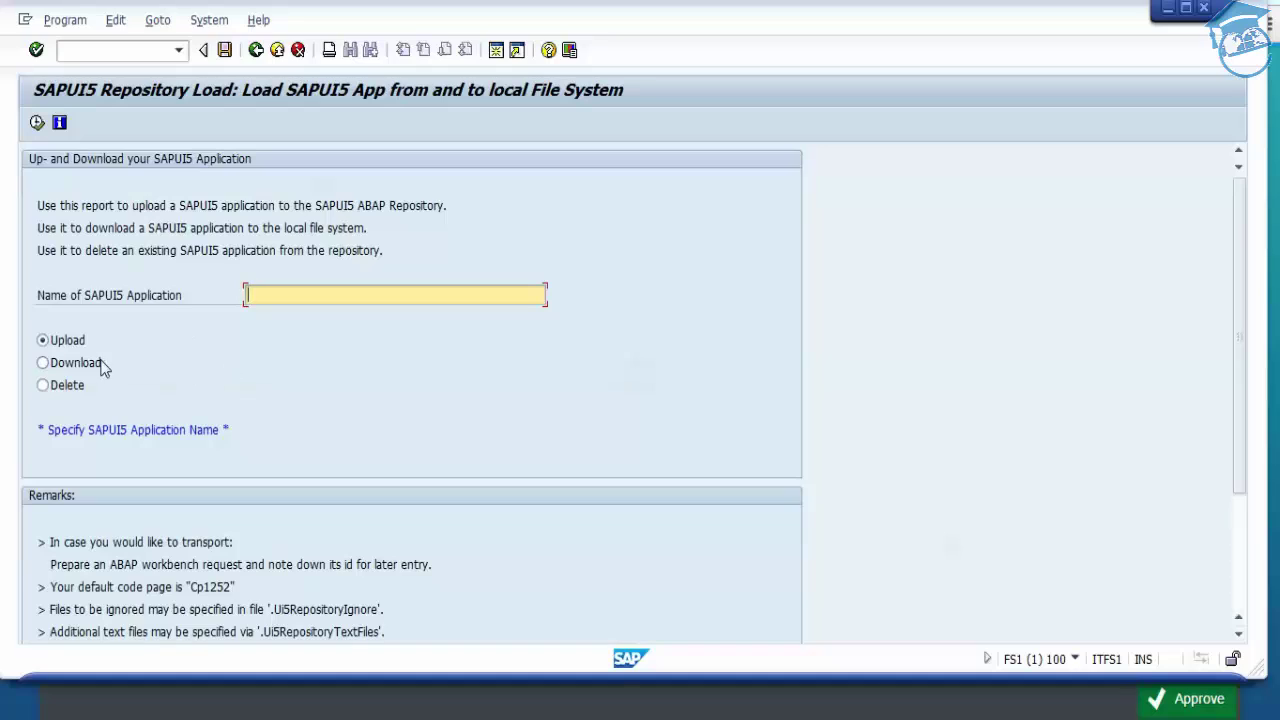
Set the report to Download for the SAPUI5 application zmyfioriappnew and execute it
{"action": "left_click", "coordinate": [43, 364]}
{"action": "left_click", "coordinate": [307, 296]}
{"action": "type", "text": "zmyfioriapp"}
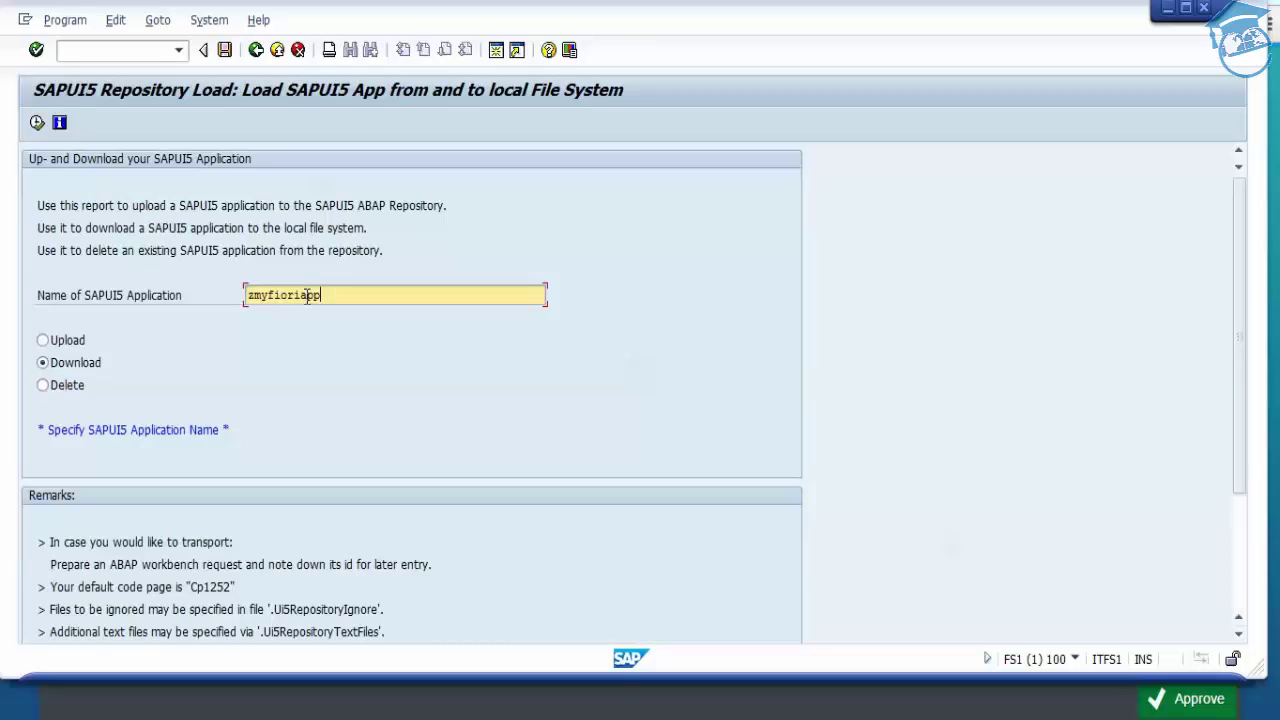
{"action": "type", "text": "new"}
{"action": "left_click", "coordinate": [36, 121]}
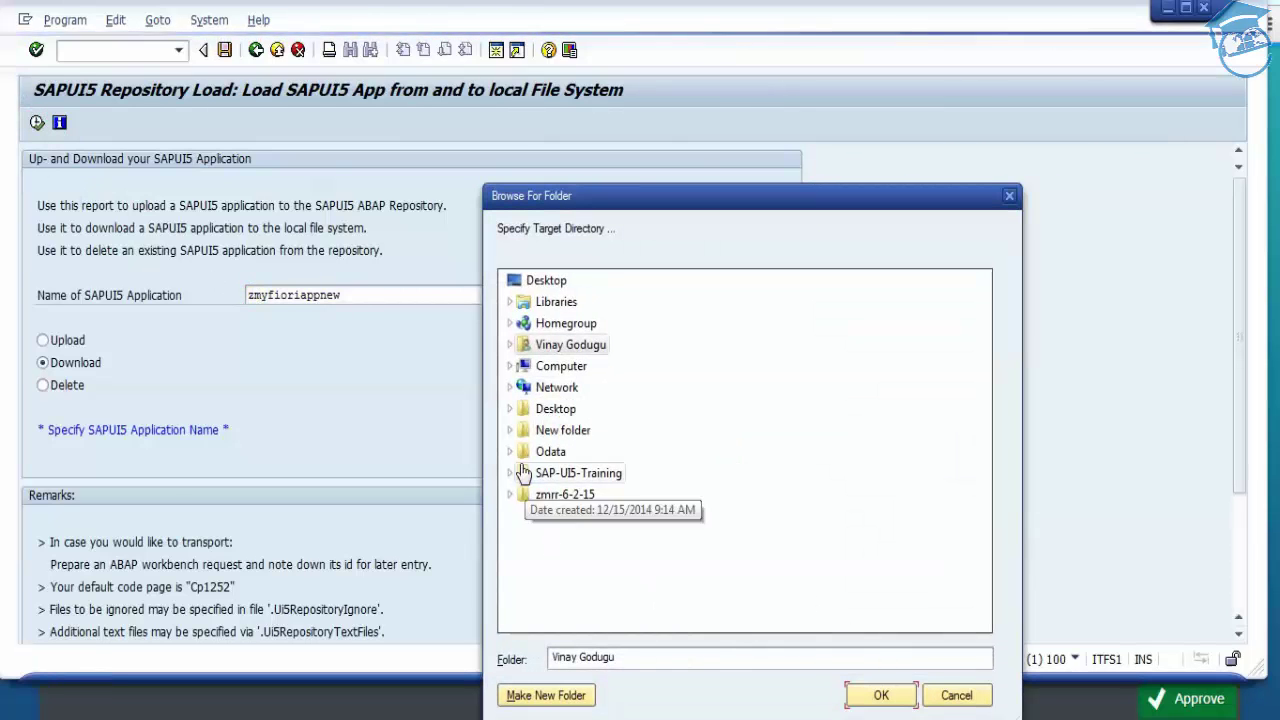
Create the folder ABAP_FIORI_APP inside SAP-UI5-Training and confirm it as the download's target directory
{"action": "left_click", "coordinate": [510, 476]}
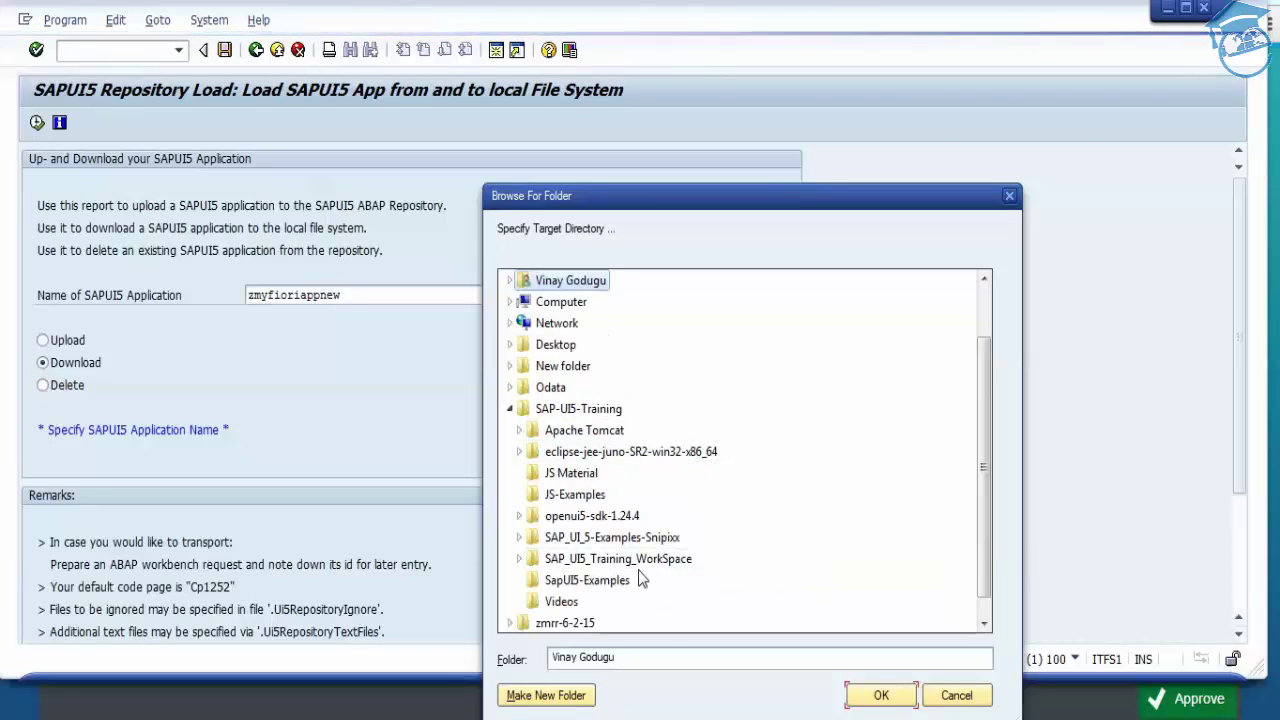
{"action": "scroll", "coordinate": [640, 578], "scroll_direction": "down", "scroll_amount": 3}
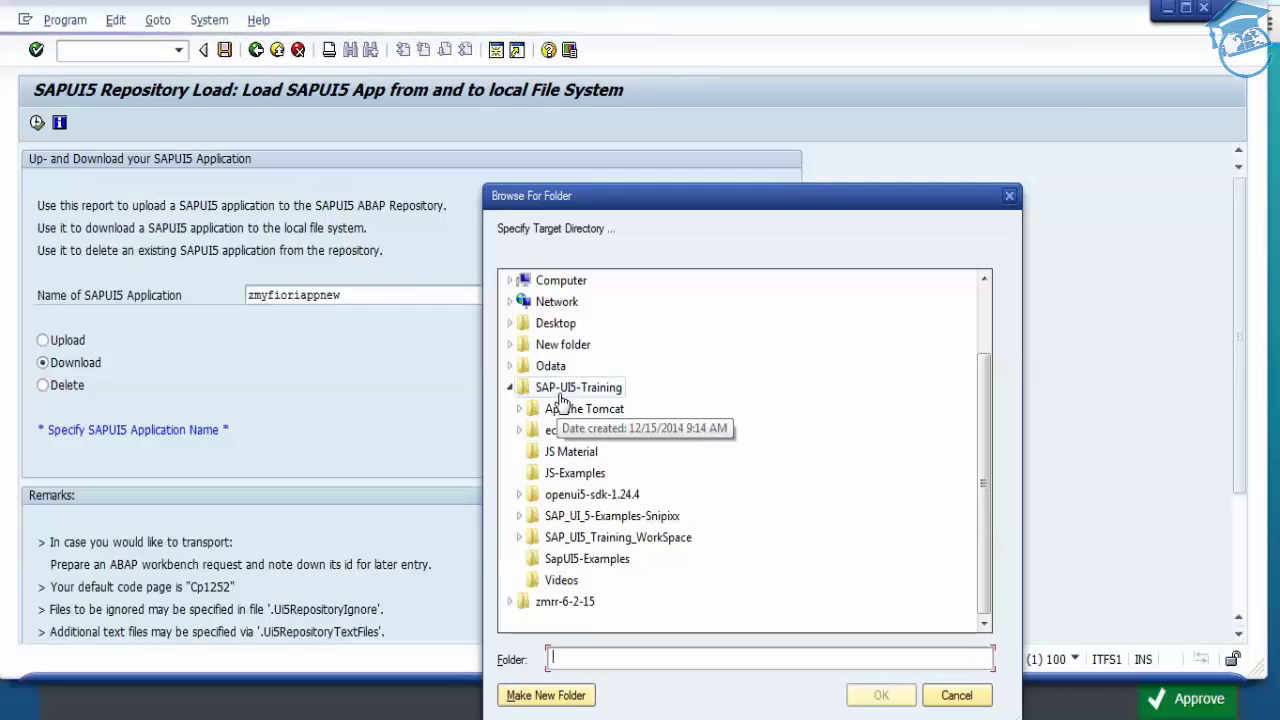
{"action": "left_click", "coordinate": [592, 396]}
{"action": "left_click", "coordinate": [546, 695]}
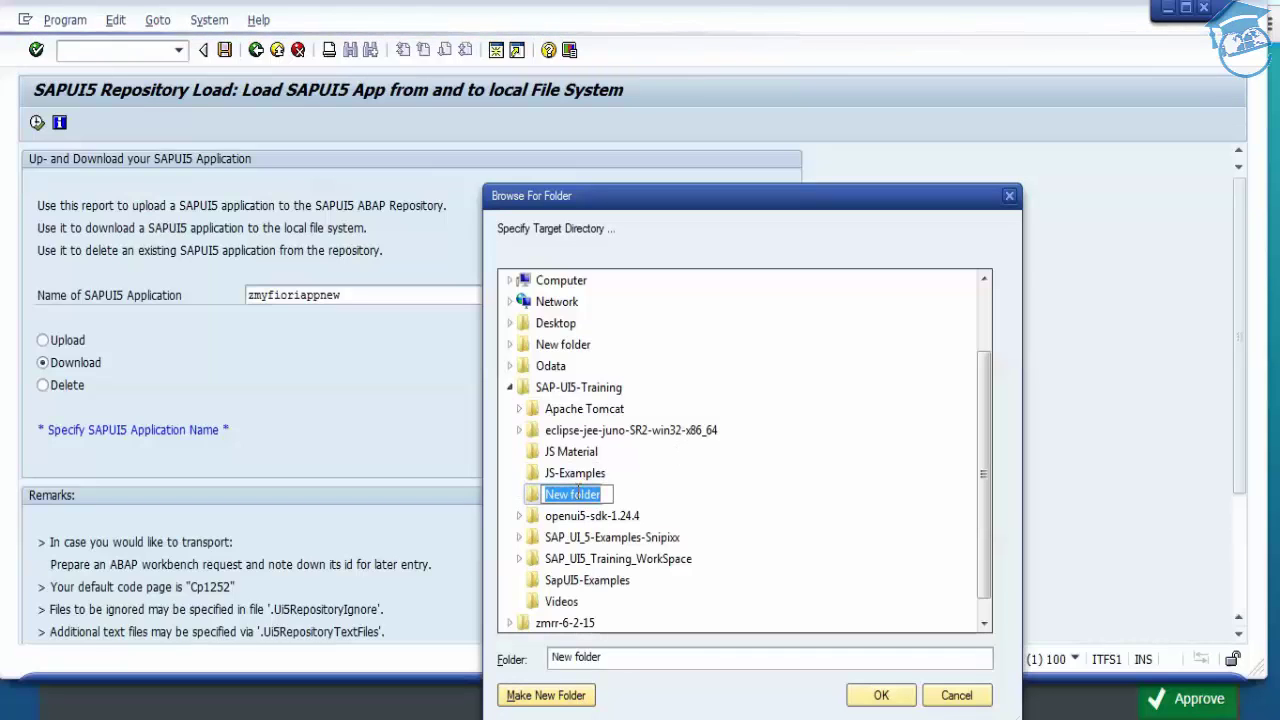
{"action": "type", "text": "ABAP_FIOR"}
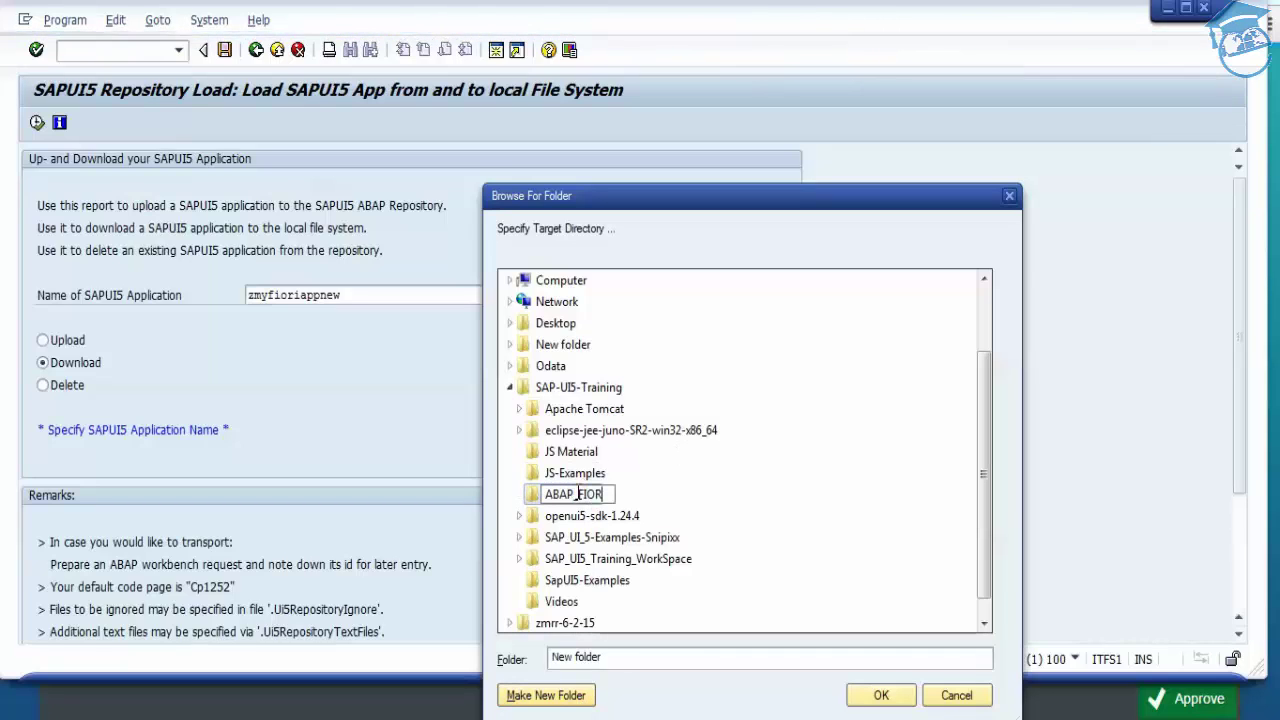
{"action": "type", "text": "I"}
{"action": "type", "text": "_APP"}
{"action": "key", "text": "Return"}
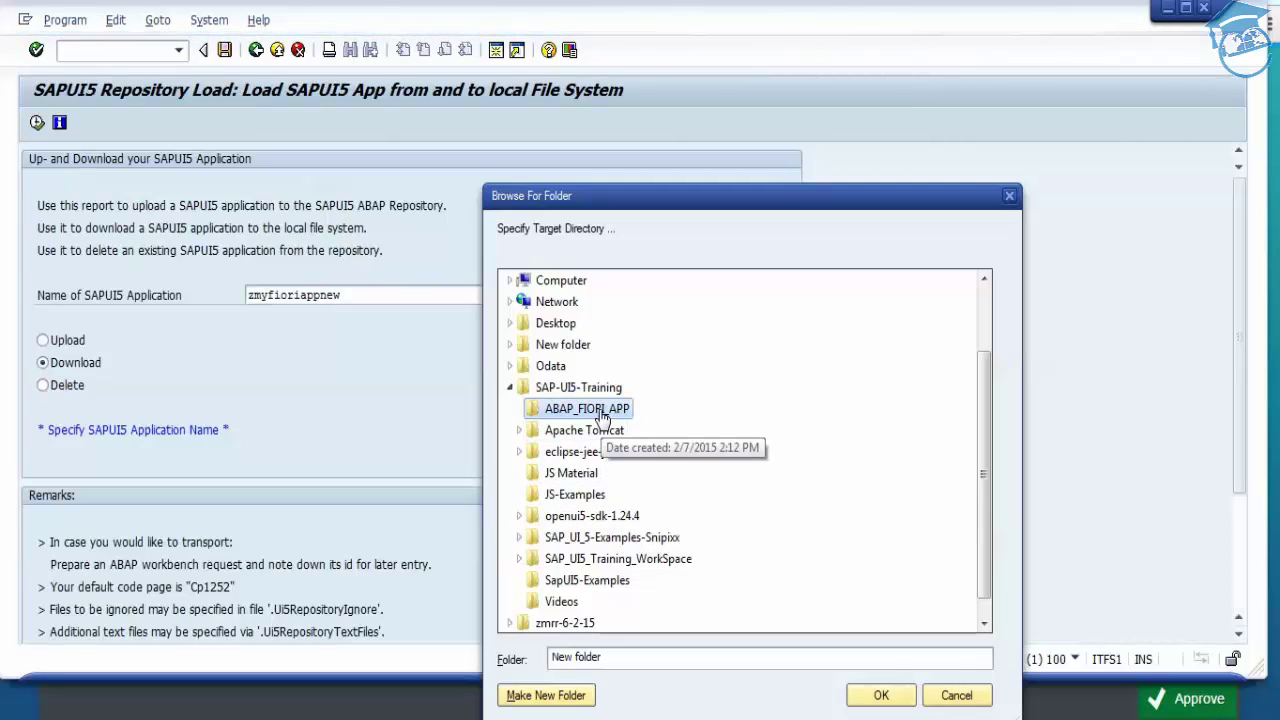
{"action": "left_click", "coordinate": [893, 695]}
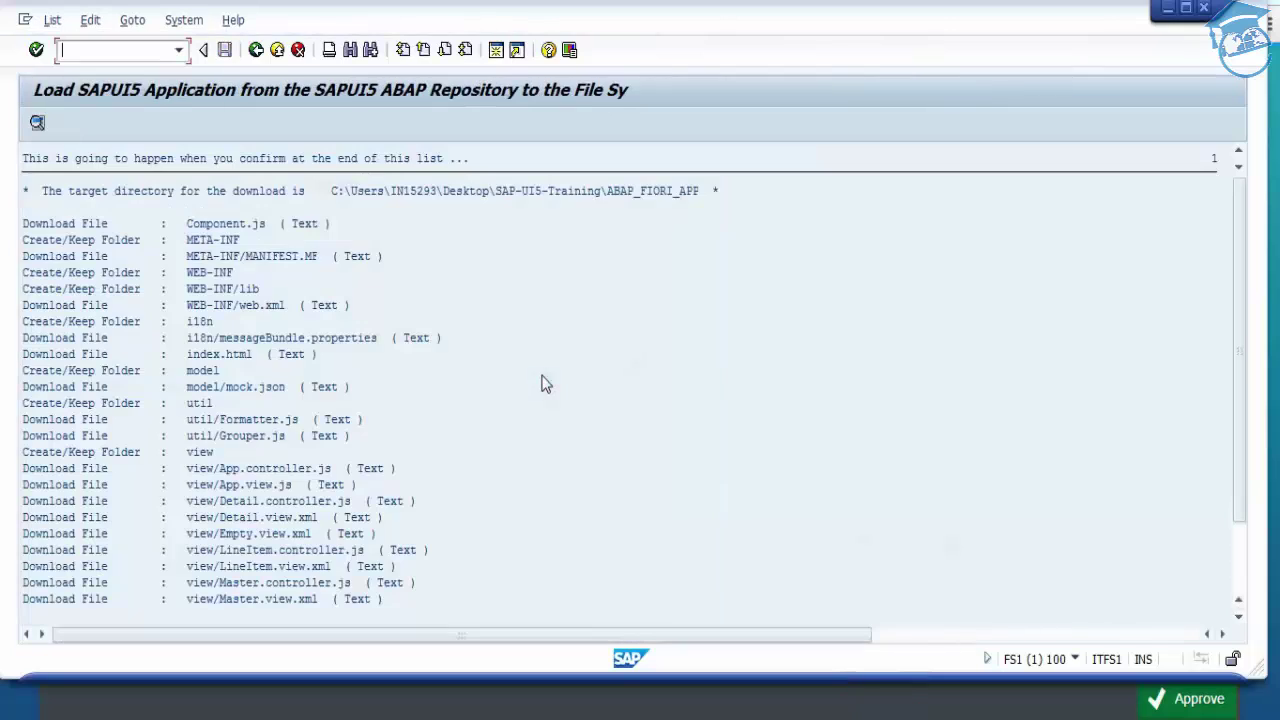
Start the download from the end of the file list, leaving the external codepage empty
{"action": "left_click_drag", "start_coordinate": [1239, 328], "coordinate": [1253, 392]}
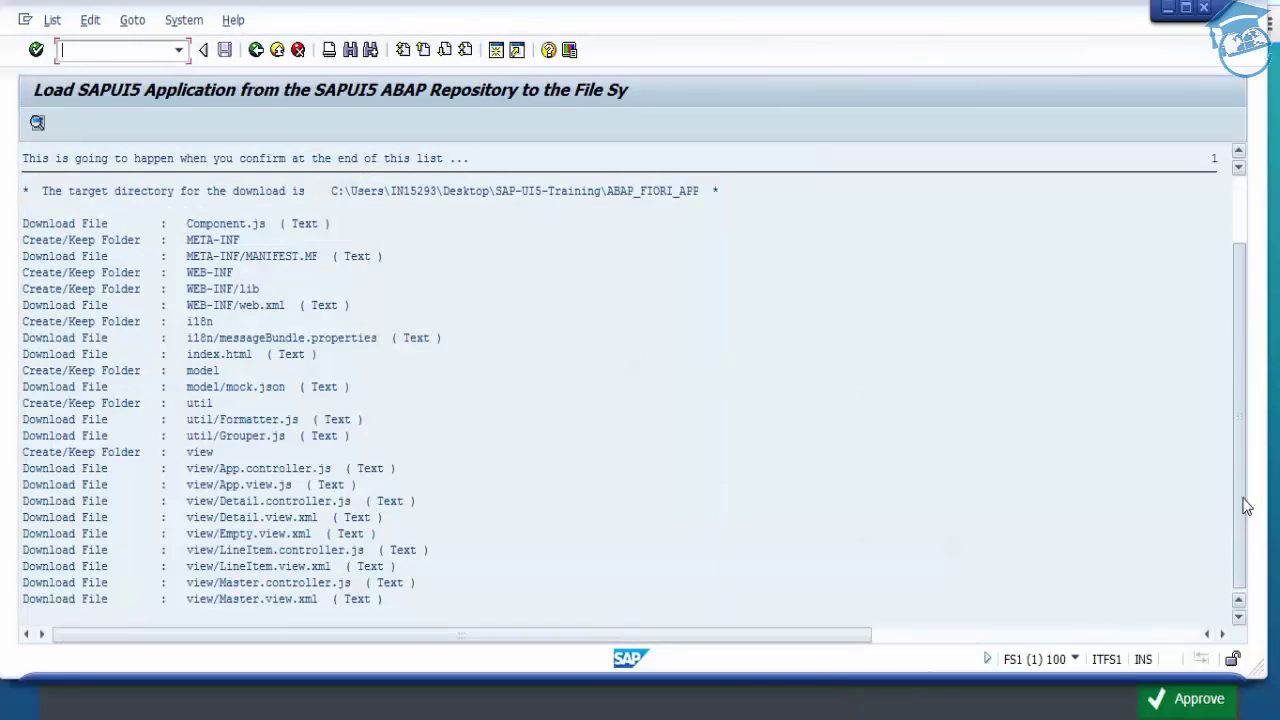
{"action": "left_click_drag", "start_coordinate": [1247, 507], "coordinate": [1247, 507]}
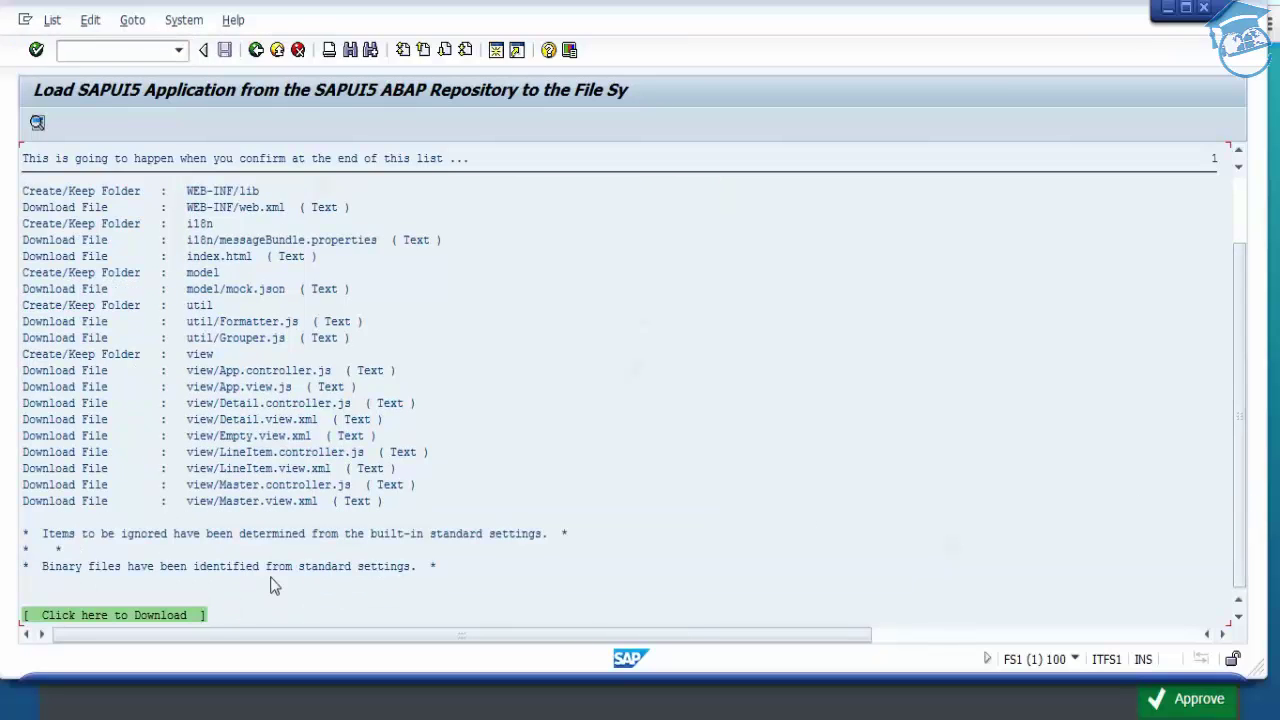
{"action": "left_click", "coordinate": [165, 620]}
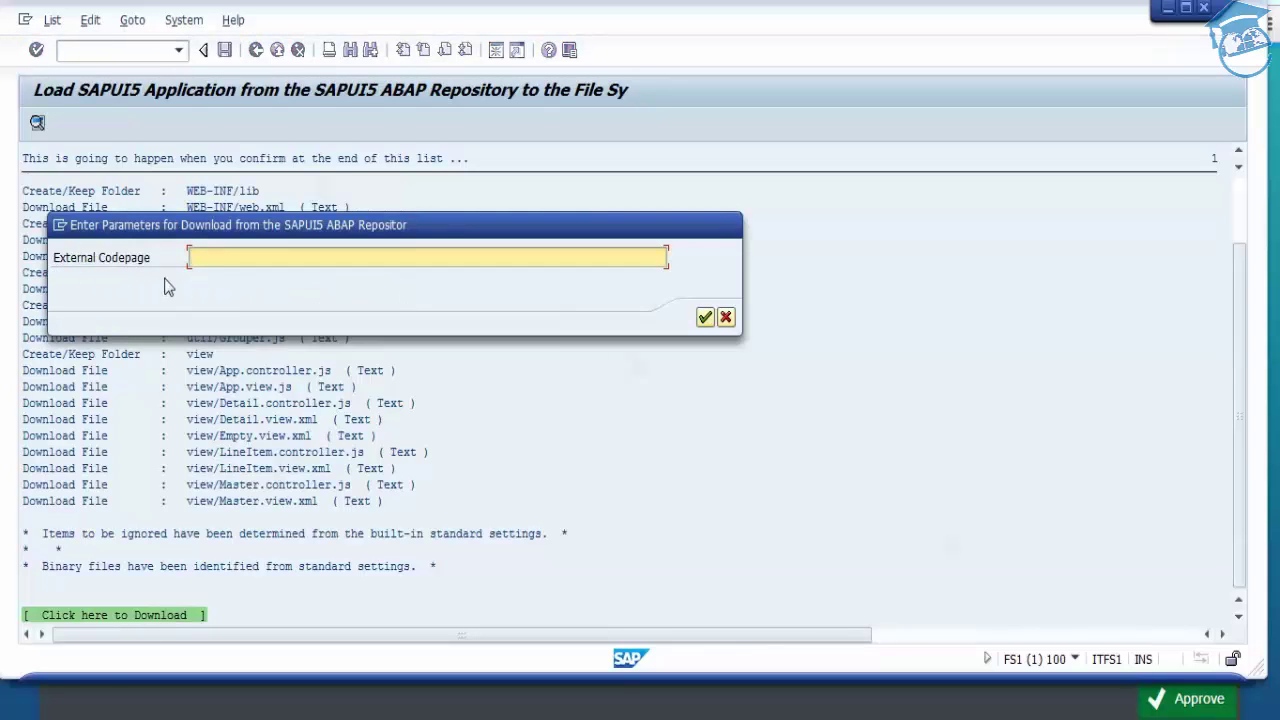
{"action": "left_click", "coordinate": [705, 317]}
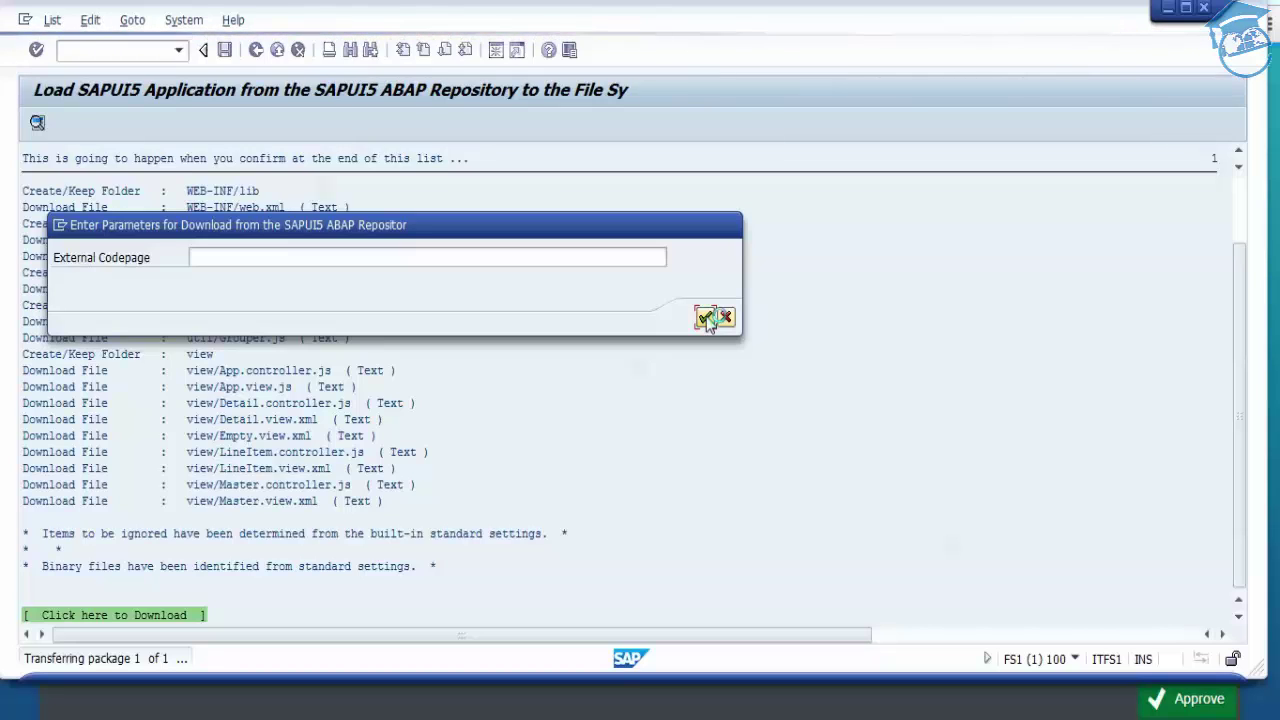
{"action": "left_click", "coordinate": [706, 317]}
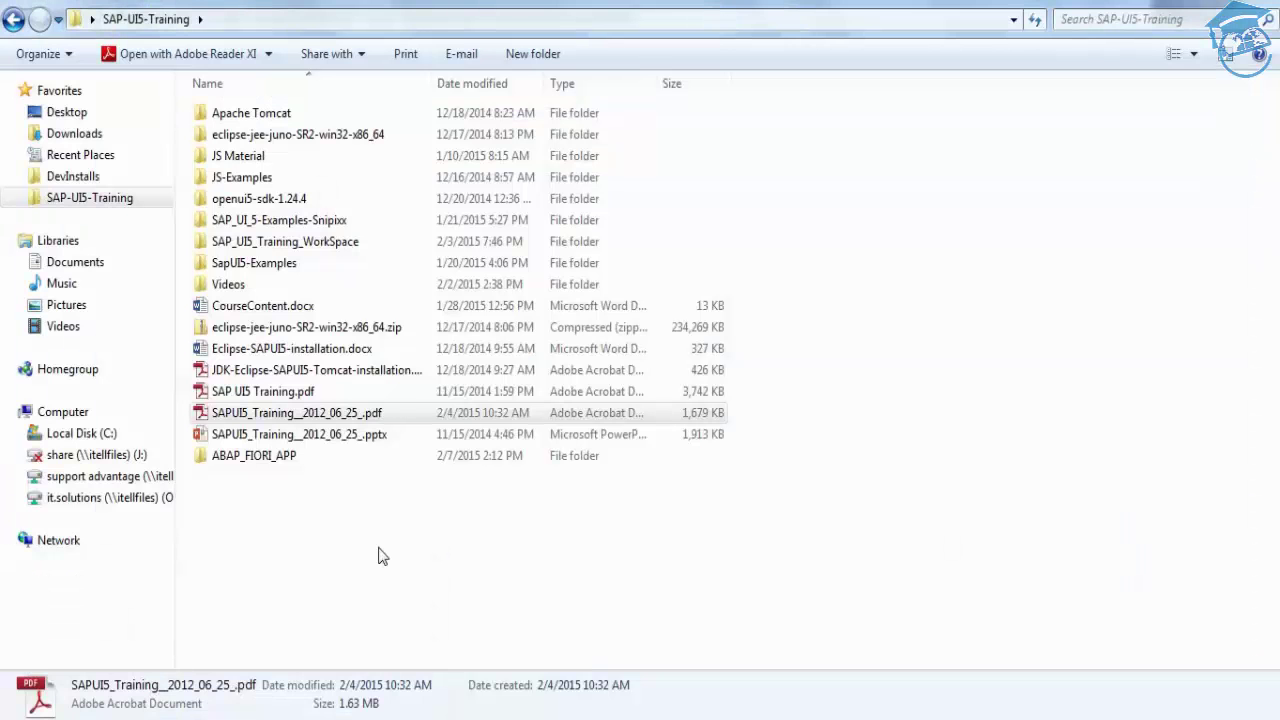
Open the ABAP_FIORI_APP folder inside SAP-UI5-Training in Windows Explorer to view the downloaded files
{"action": "left_click", "coordinate": [379, 554]}
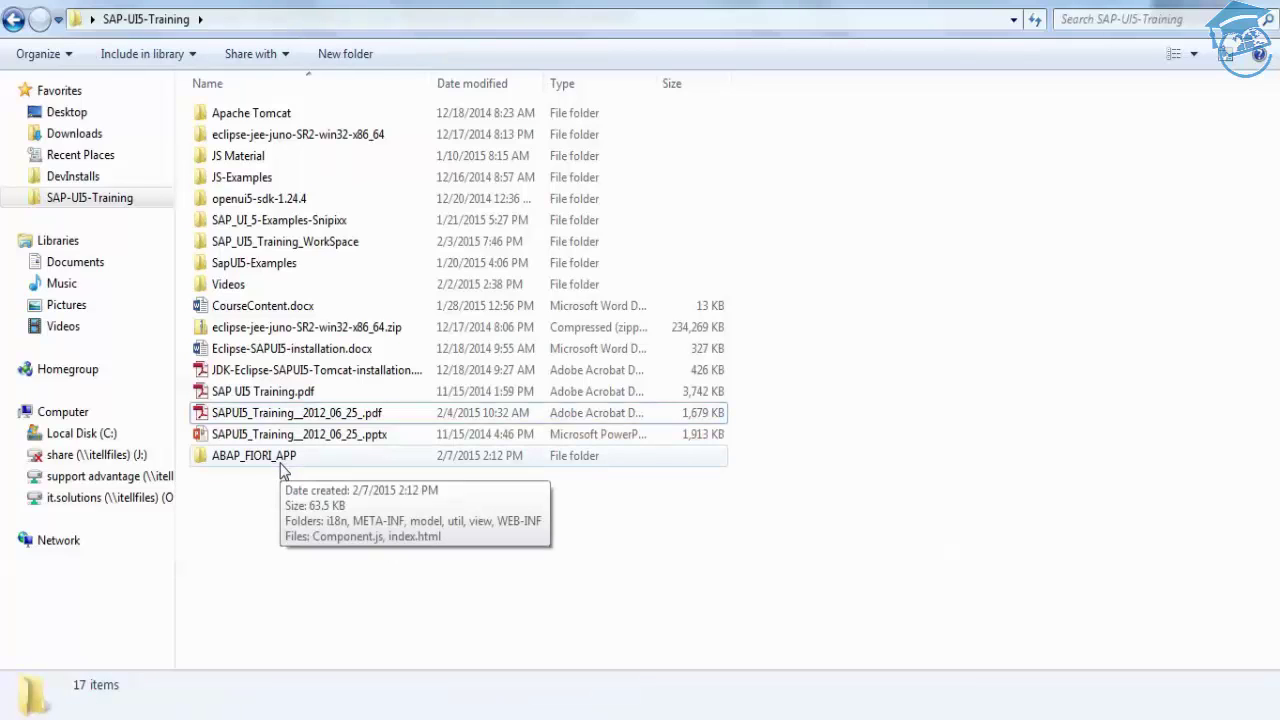
{"action": "left_click", "coordinate": [281, 470]}
{"action": "double_click", "coordinate": [281, 458]}
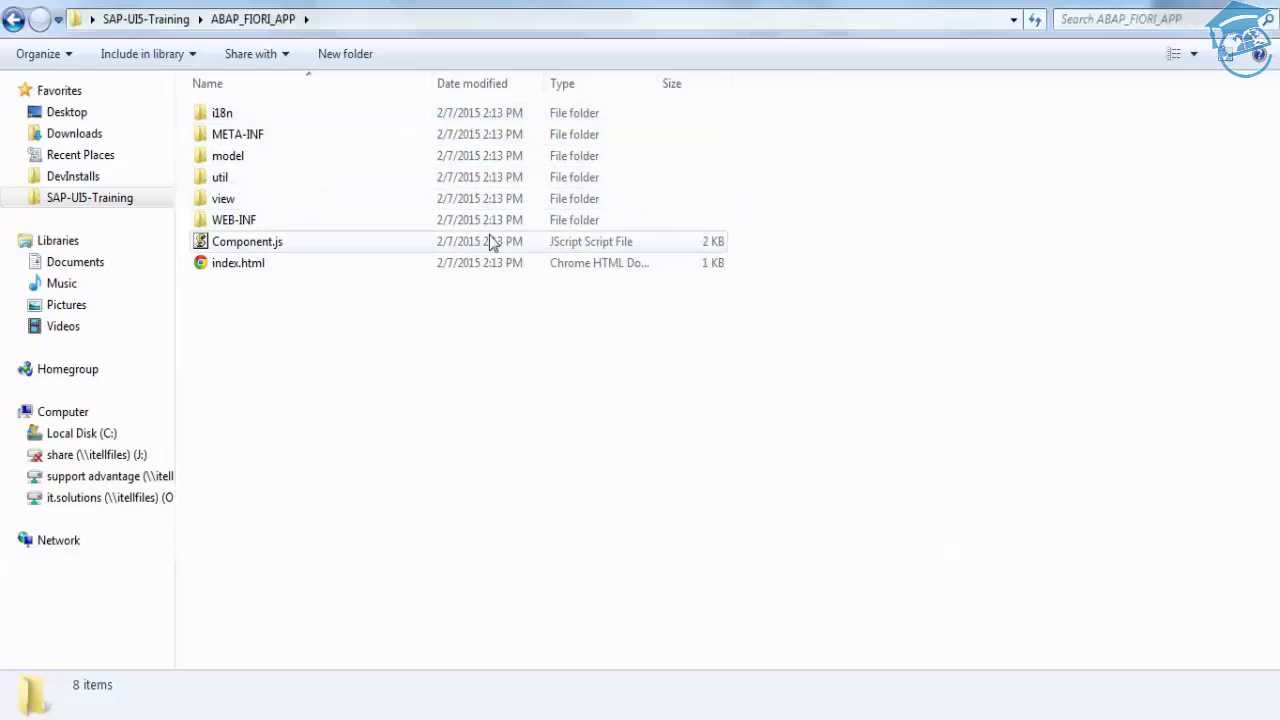
Open the downloaded Component.js from the ABAP_FIORI_APP folder in Notepad++ to view its code
{"action": "left_click", "coordinate": [247, 241]}
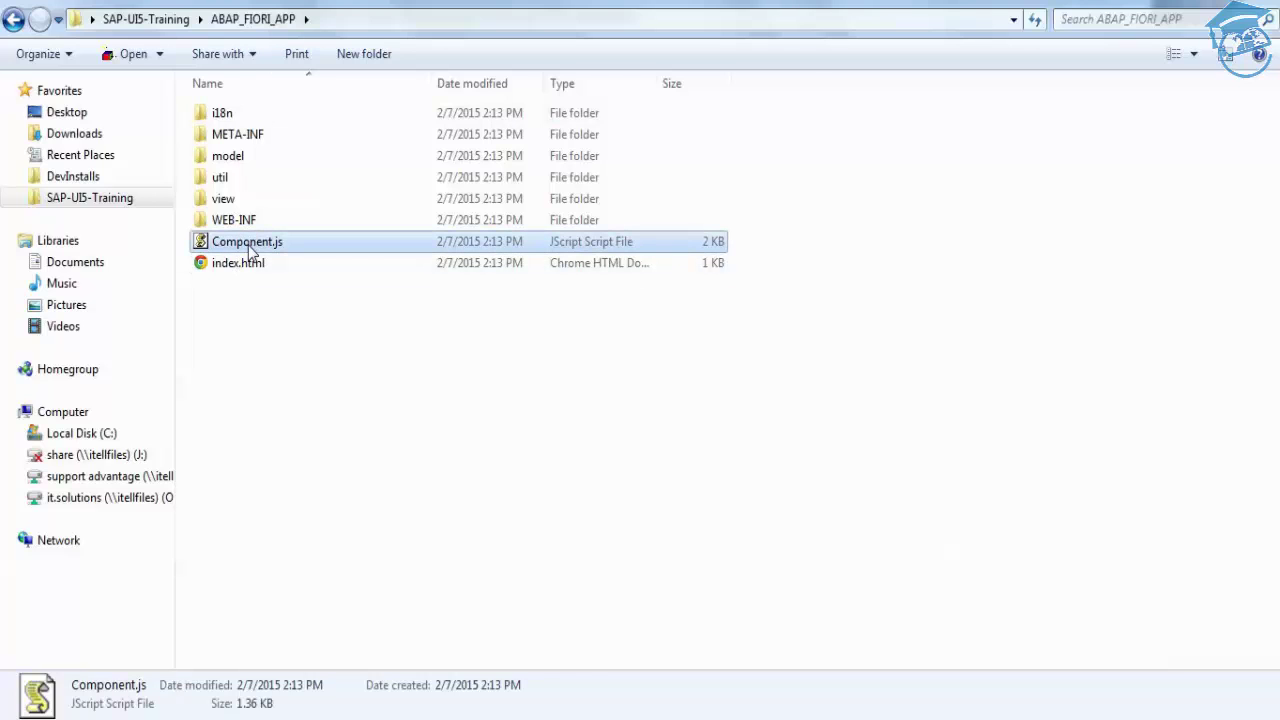
{"action": "right_click", "coordinate": [248, 250]}
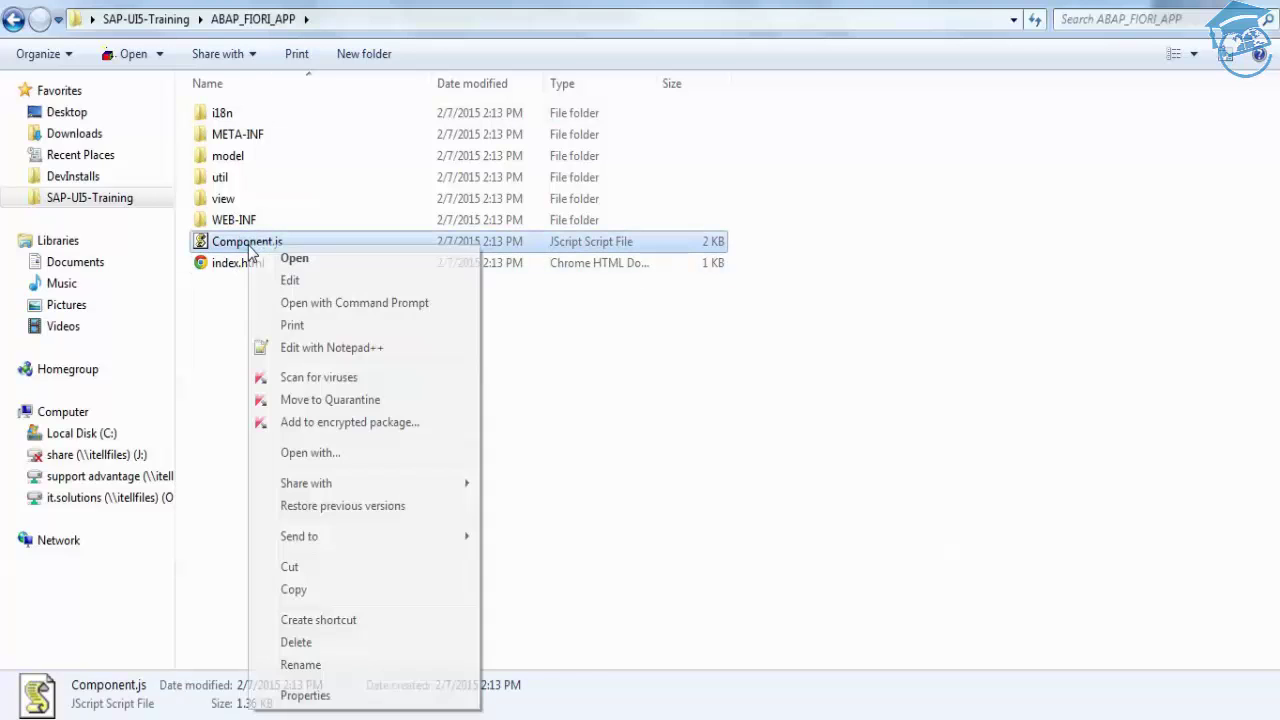
{"action": "left_click", "coordinate": [420, 347]}
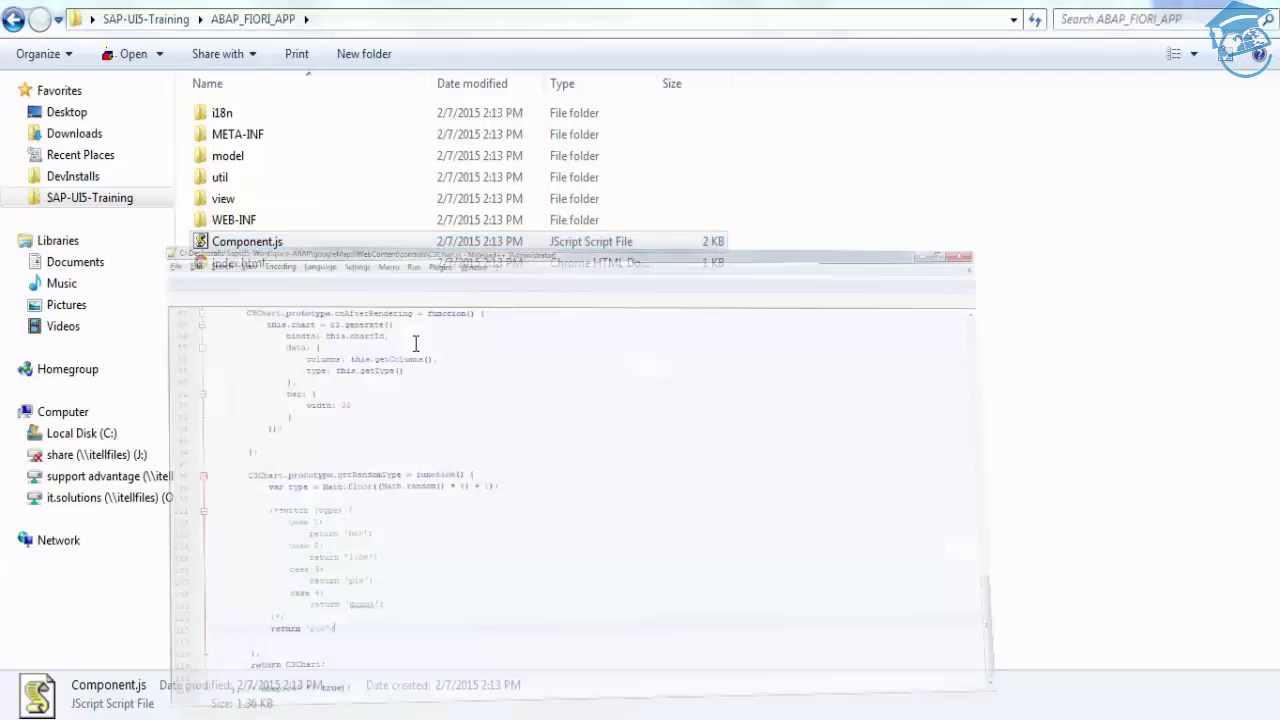
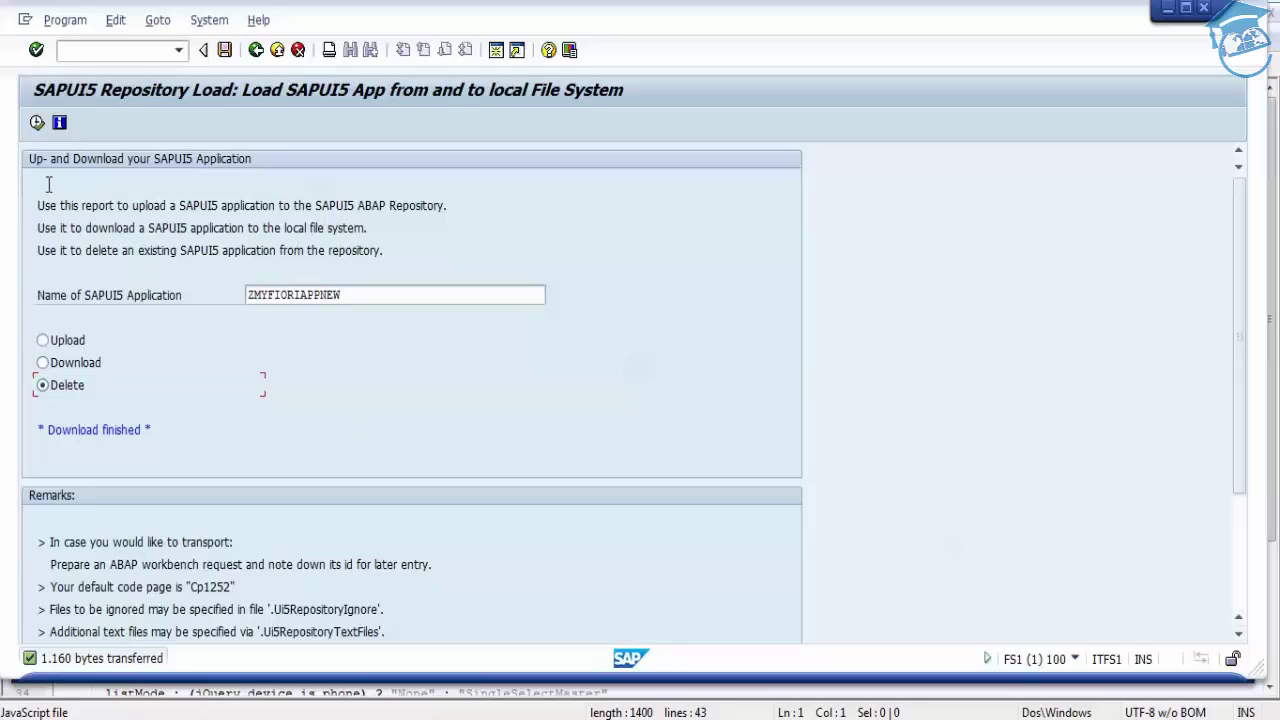
Delete the SAPUI5 application ZMYFIORIAPPNEW with the report, confirming the deletion, and reload the app's page in Chrome to check it
{"action": "left_click", "coordinate": [37, 123]}
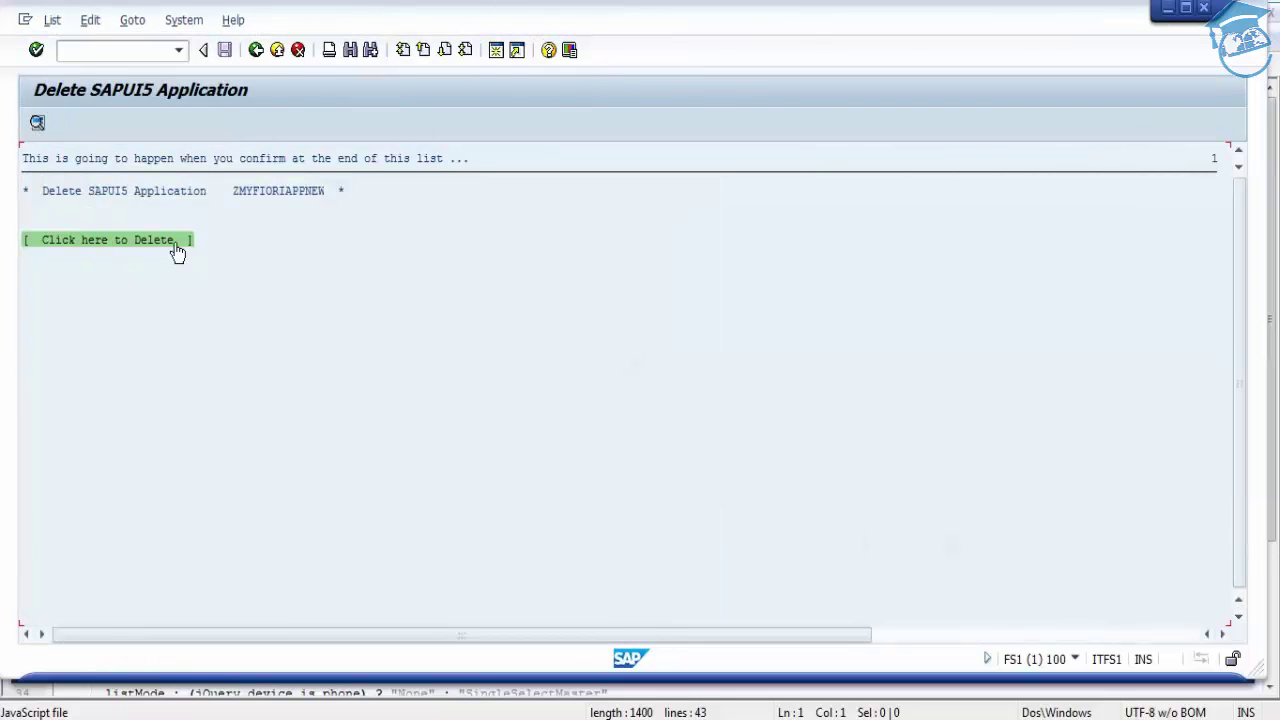
{"action": "left_click", "coordinate": [135, 247]}
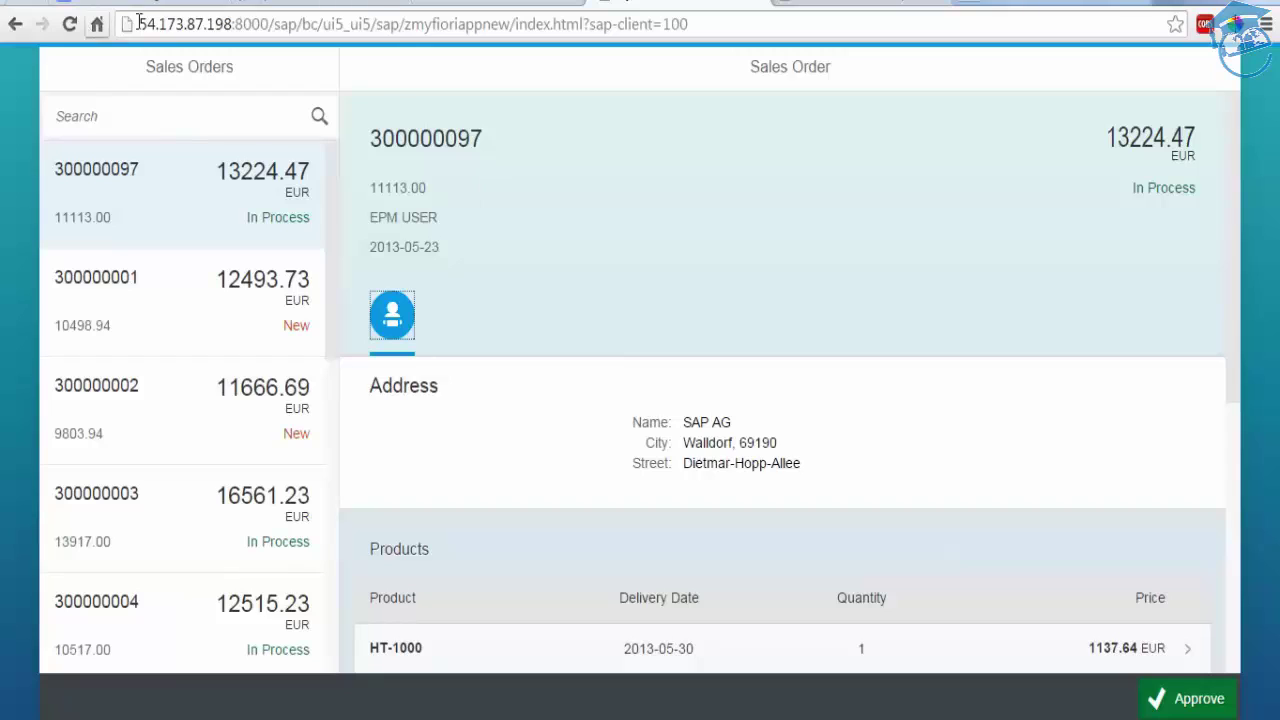
{"action": "left_click", "coordinate": [70, 25]}
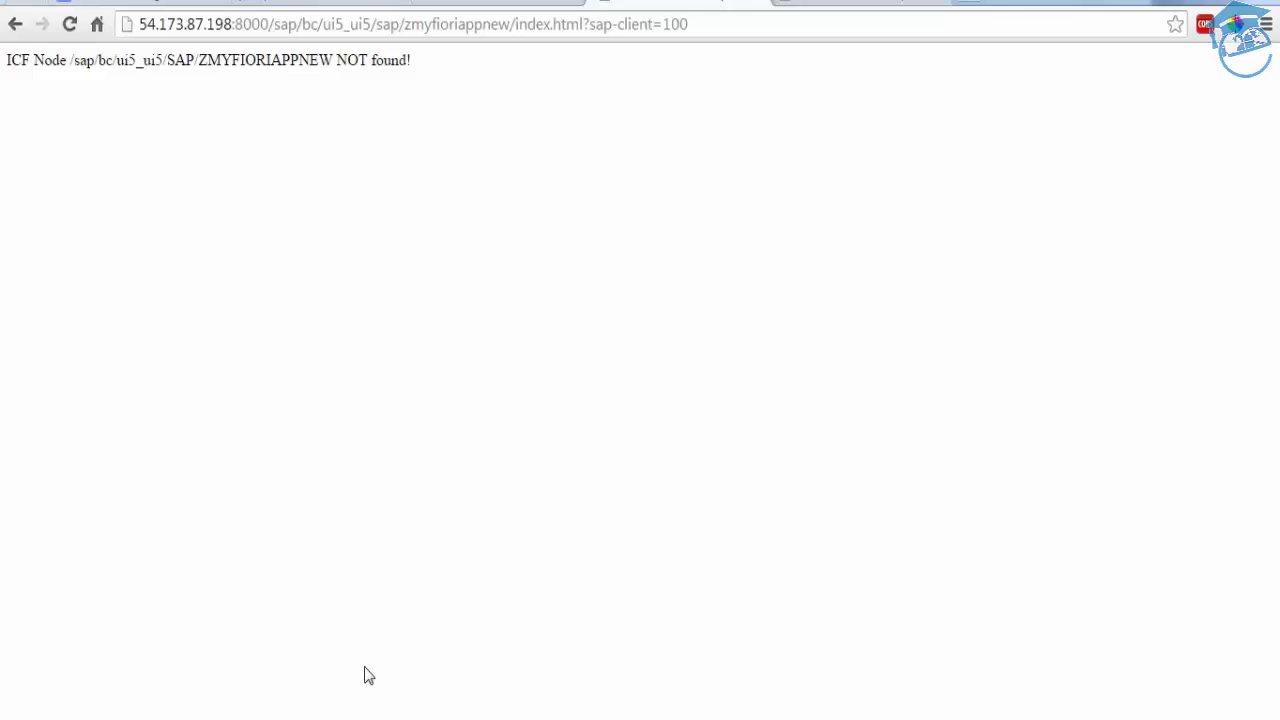
Return to the SAPUI5 Repository Load window in SAP and start transaction se80 in a new session
{"action": "mouse_move", "coordinate": [315, 715]}
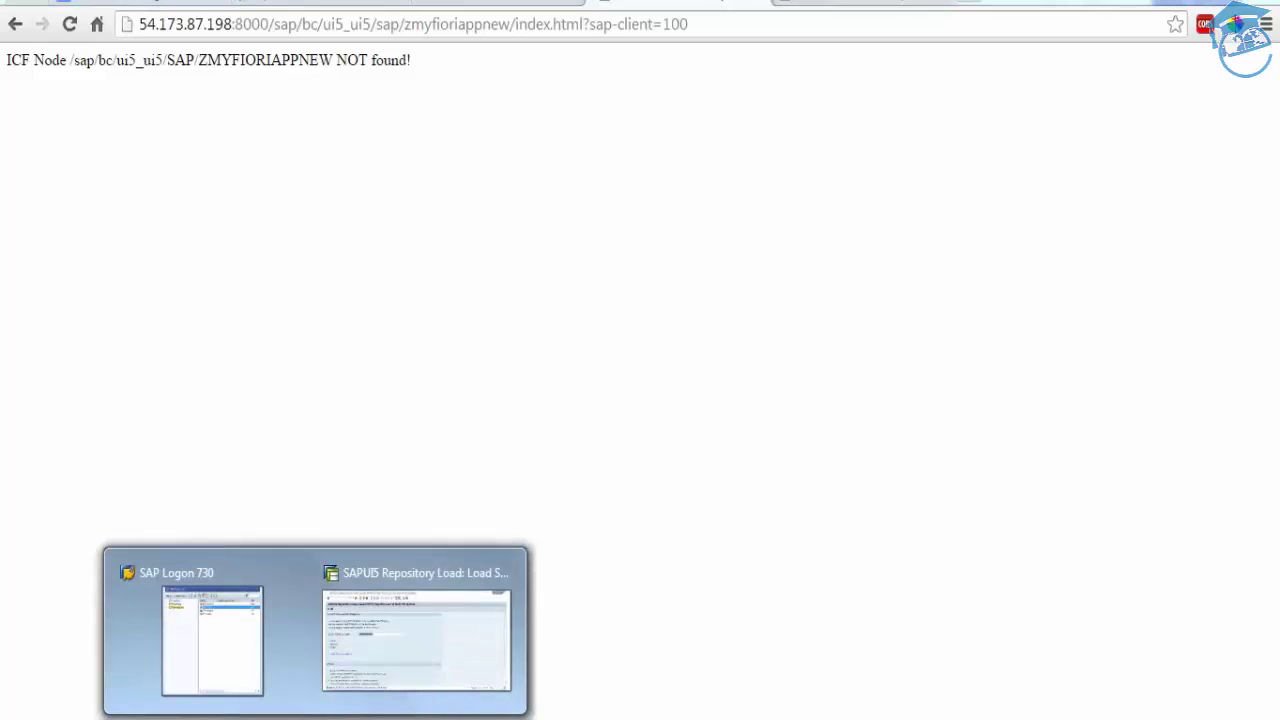
{"action": "left_click", "coordinate": [384, 638]}
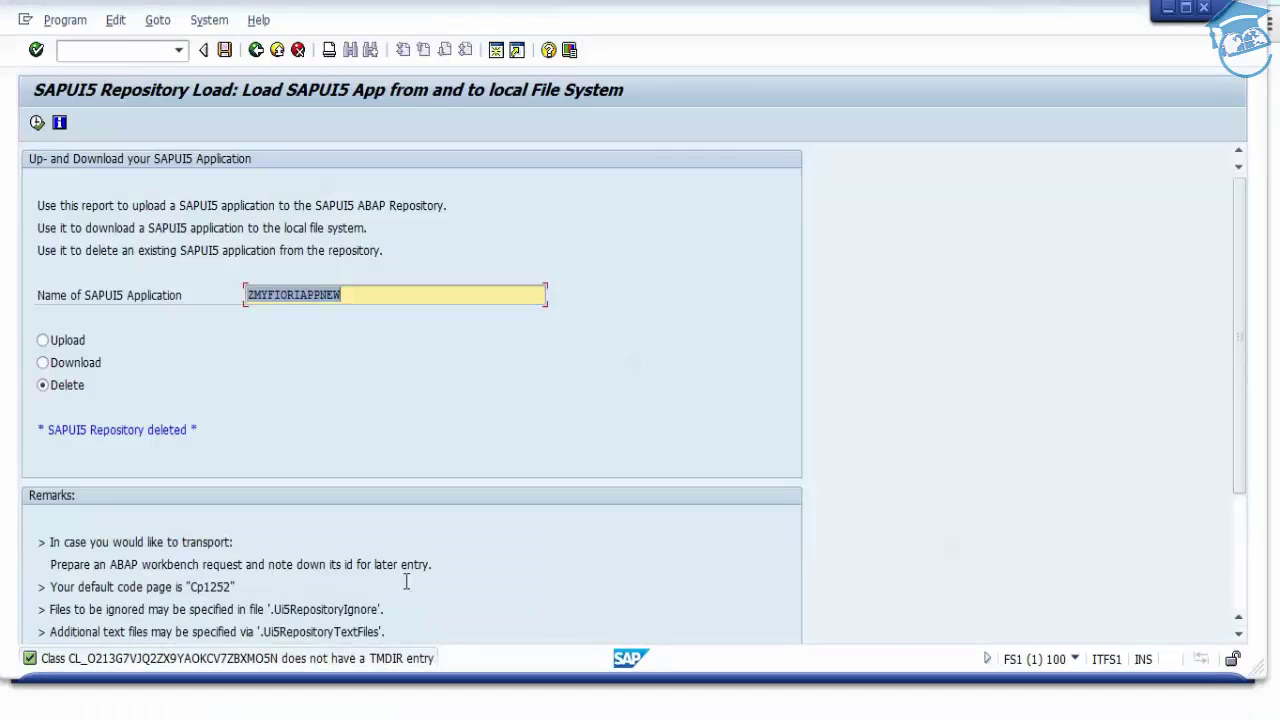
{"action": "left_click", "coordinate": [505, 52]}
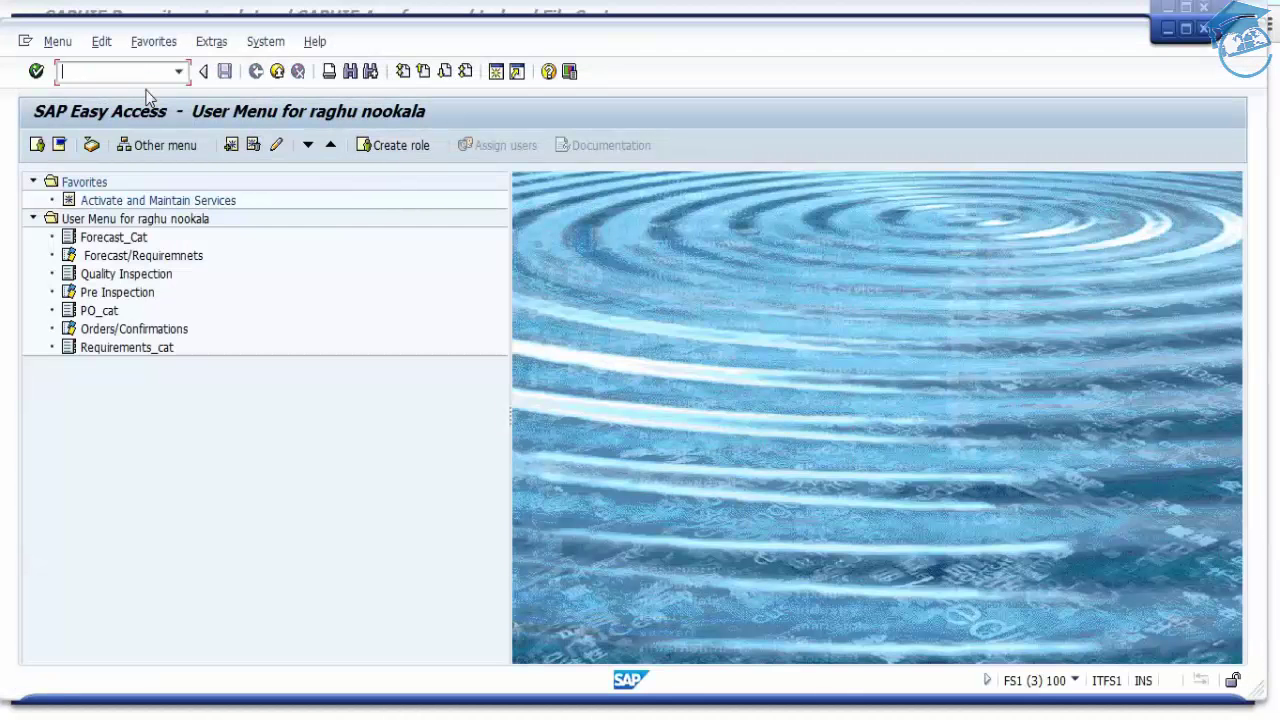
{"action": "type", "text": "se80"}
{"action": "key", "text": "Return"}
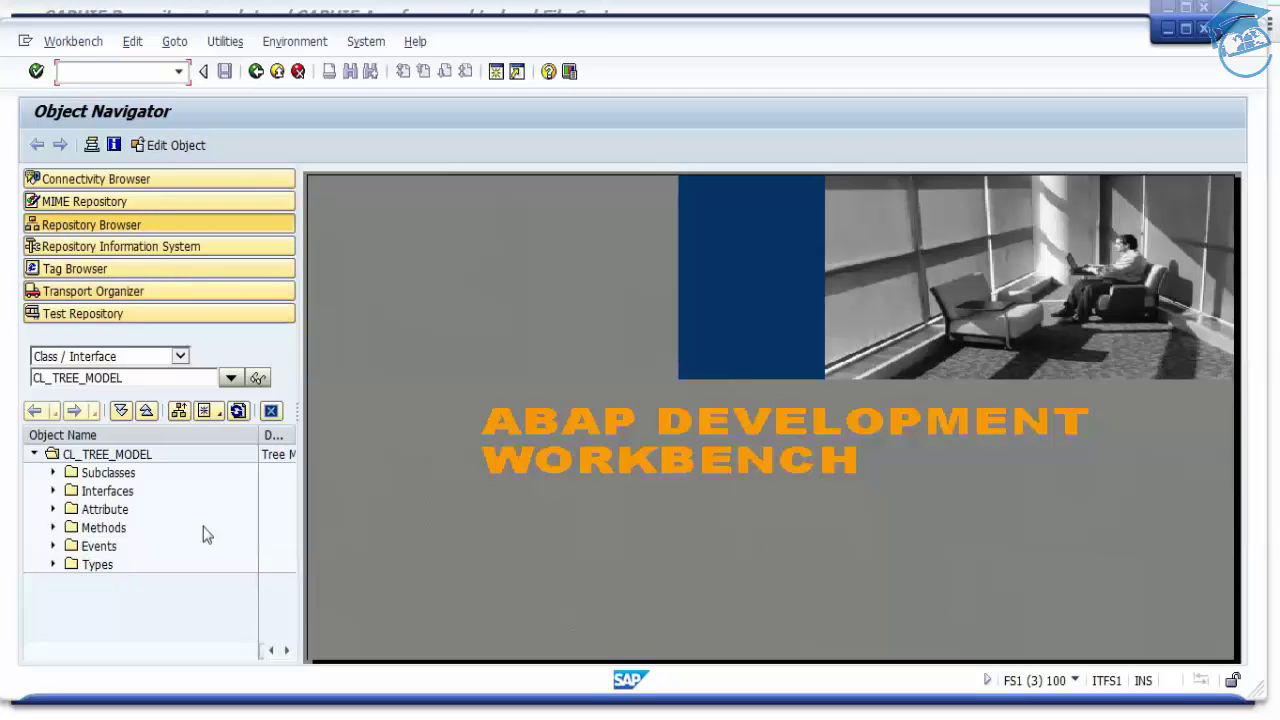
Look up the BSP Application ZMYFIORIAPPNEW in the Repository Browser and cancel the offered object creation
{"action": "left_click", "coordinate": [180, 357]}
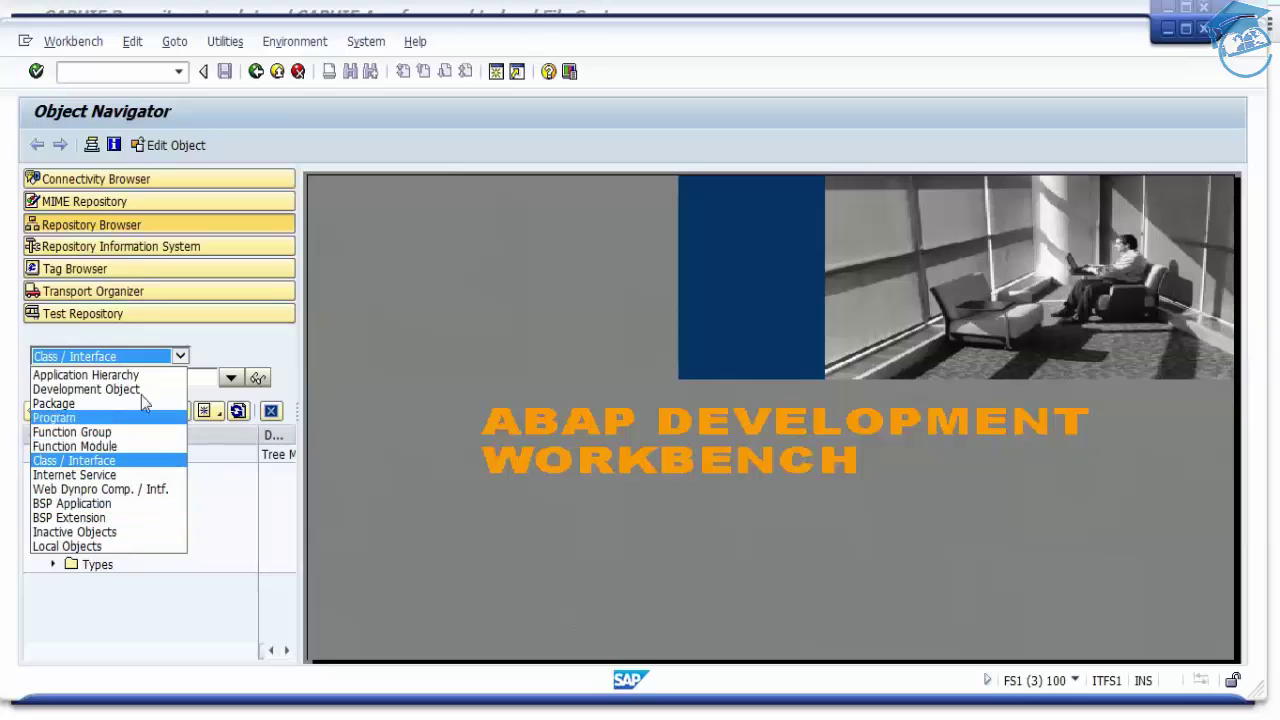
{"action": "left_click", "coordinate": [130, 504]}
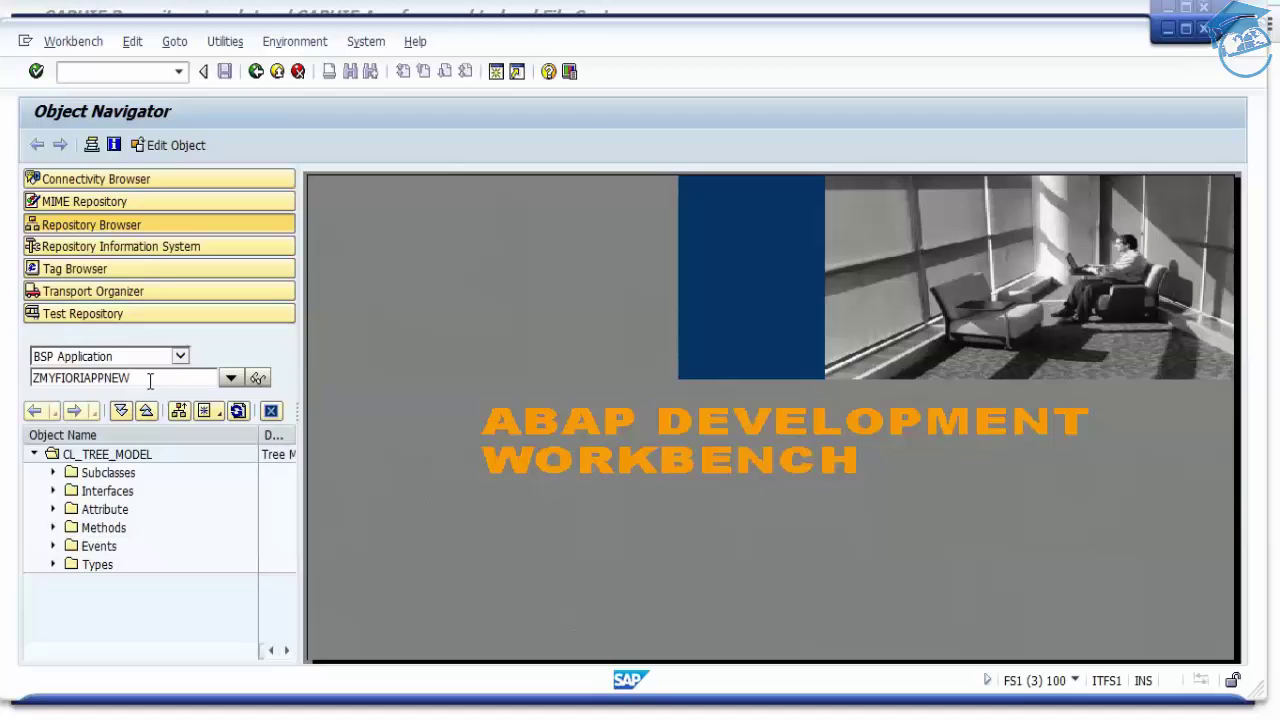
{"action": "key", "text": "Return"}
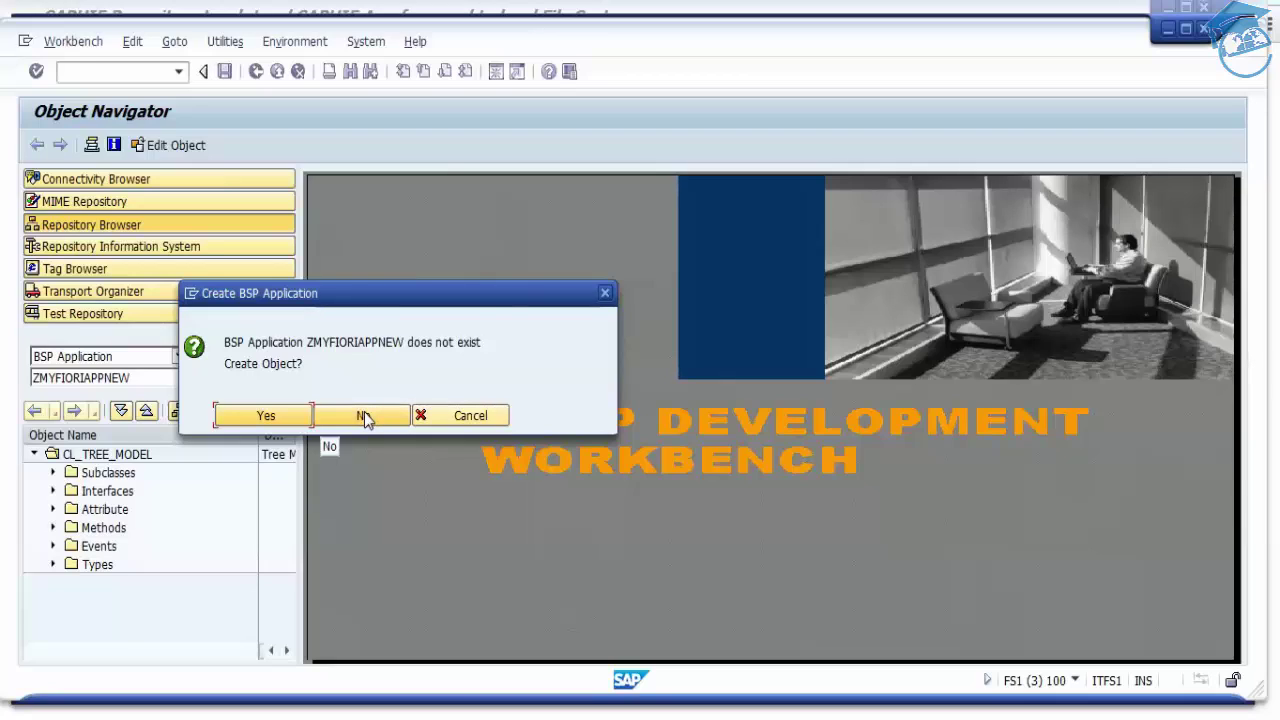
{"action": "left_click", "coordinate": [470, 416]}
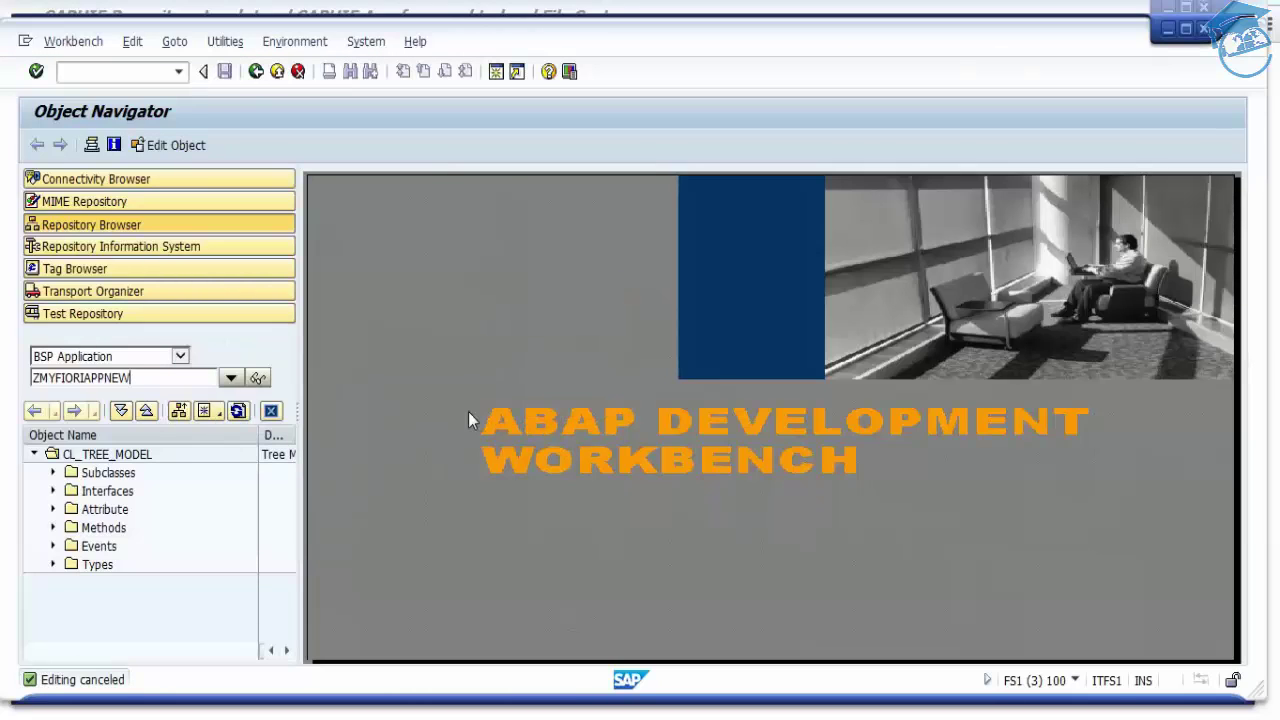